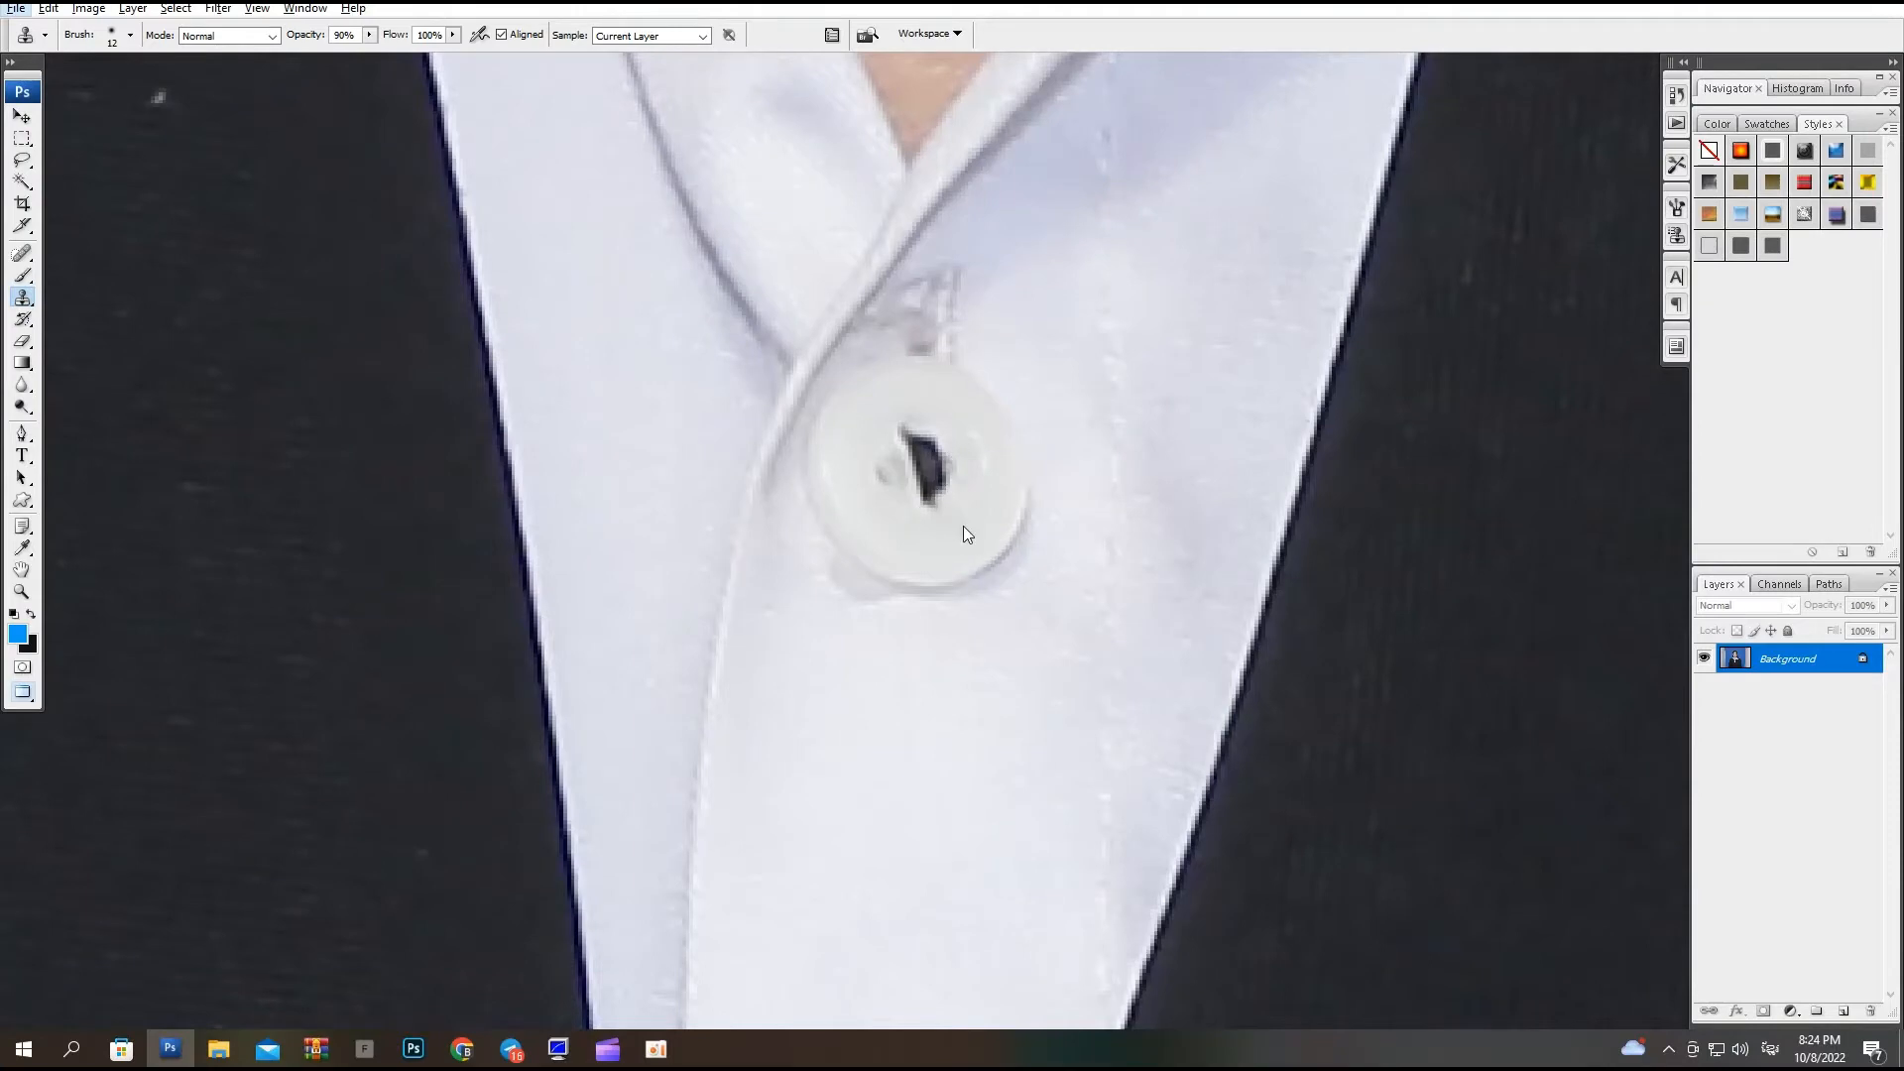
# Clone clean button surface over the dark thread hole in the shirt button with the Clone Stamp.
pyautogui.press('alt')
pyautogui.moveTo(931, 481)
pyautogui.mouseDown()
pyautogui.moveTo(944, 461)
pyautogui.moveTo(910, 432)
pyautogui.moveTo(926, 446)
pyautogui.mouseUp()
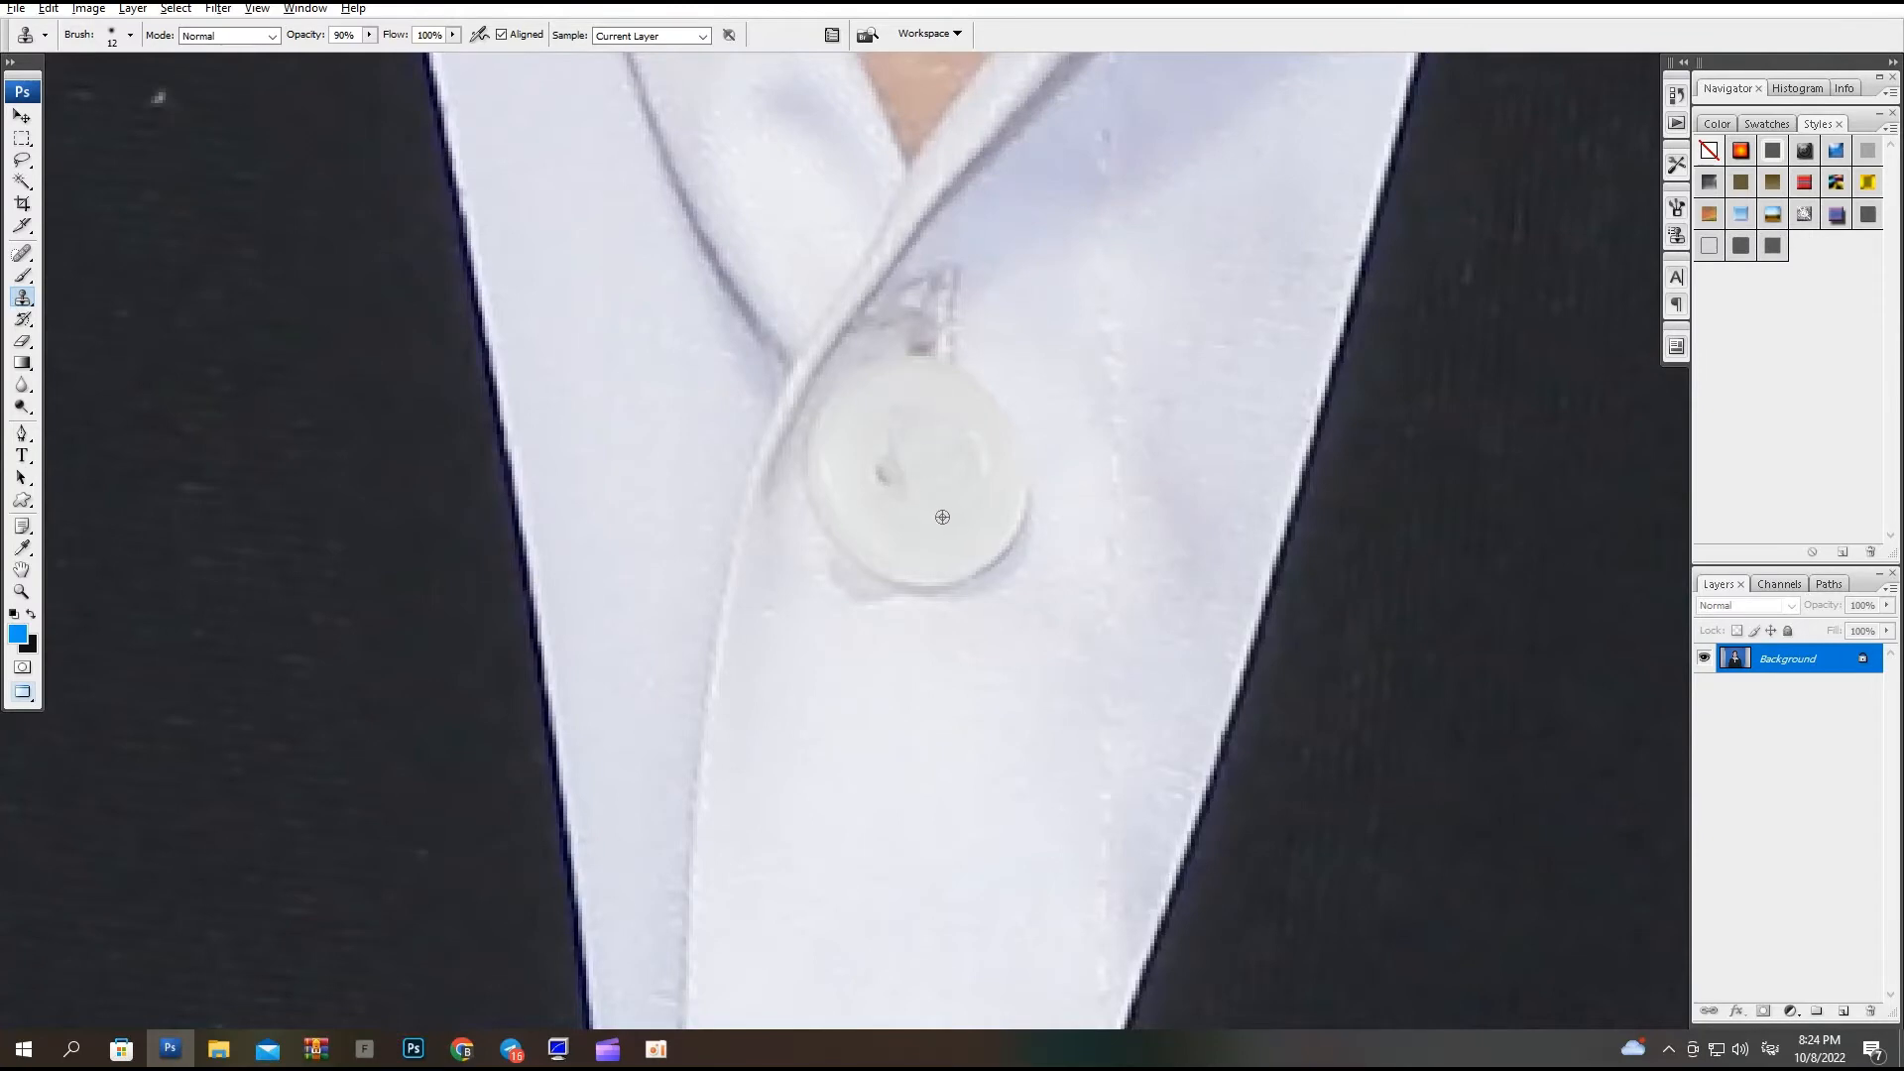
pyautogui.hotkey('ctrl', '0')
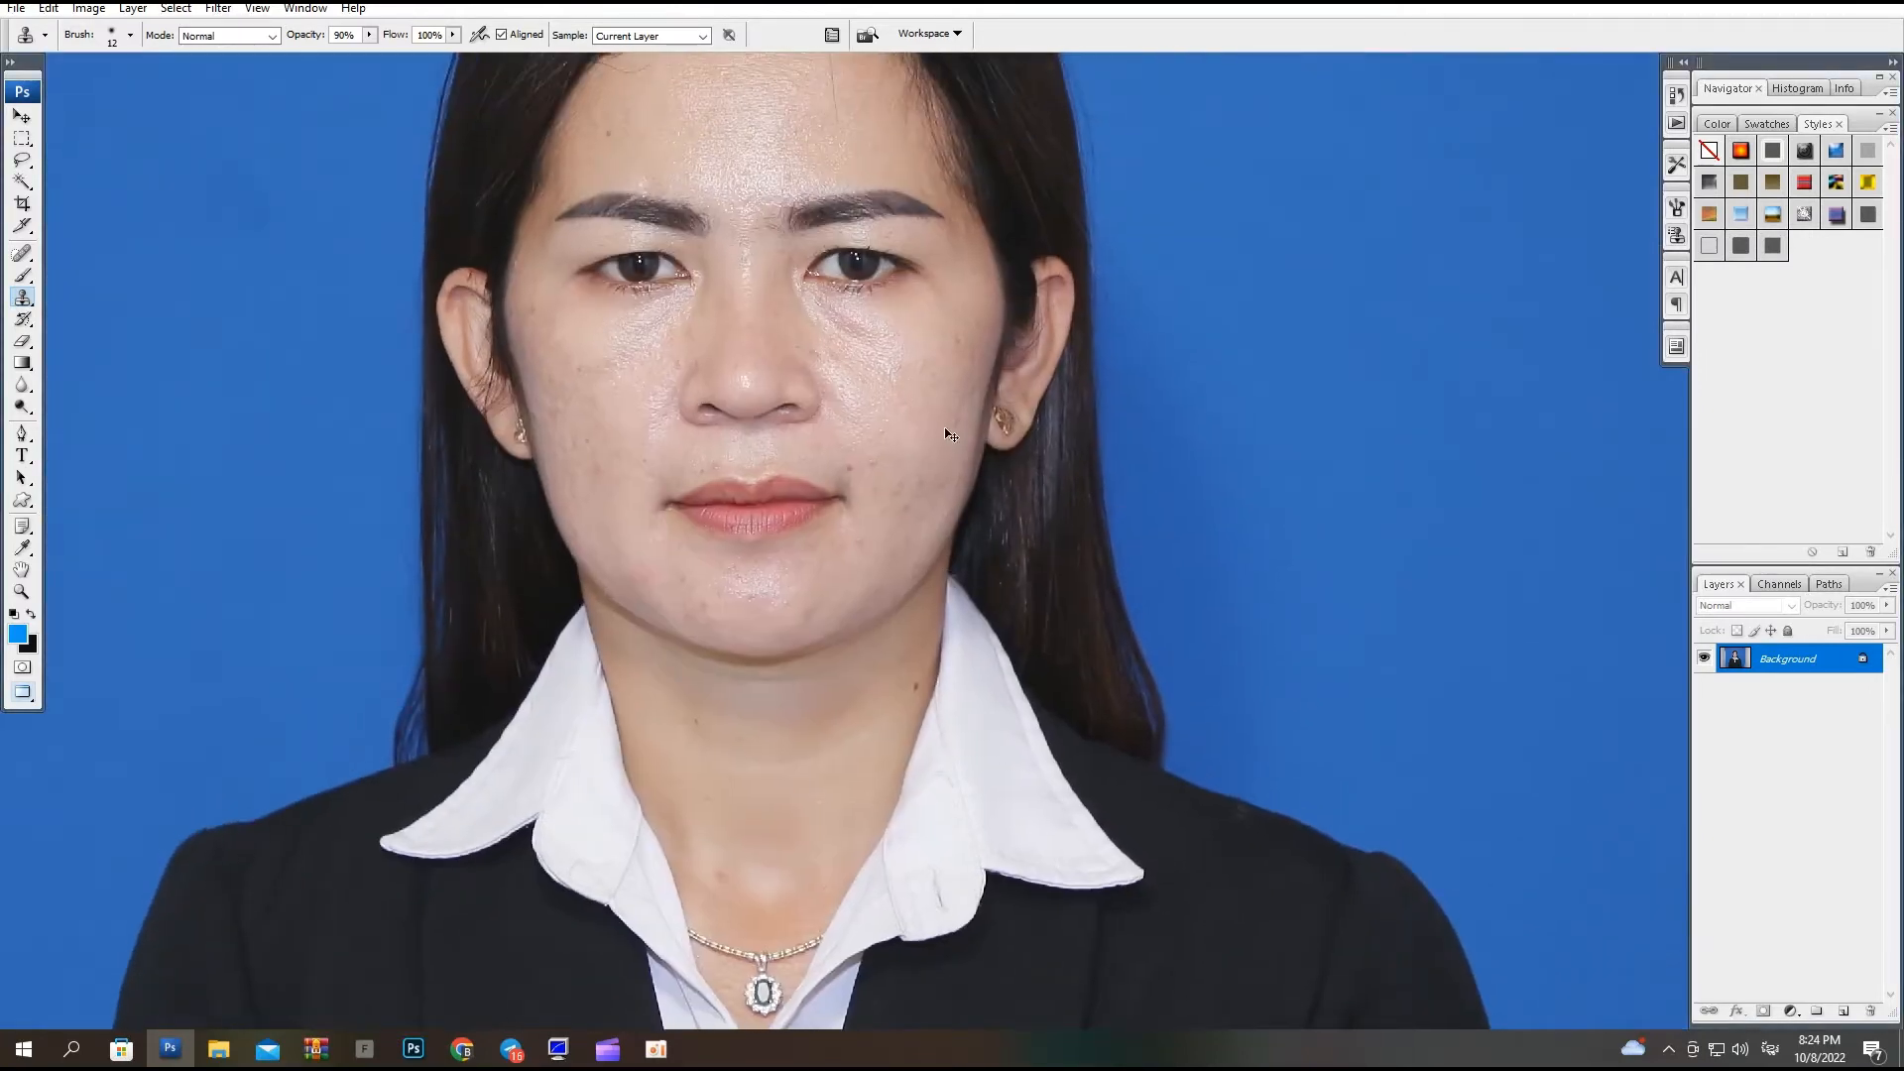
# Select the shaded skin around the face edges and upper neck with the Magic Wand at tolerance 25 and feather the selection.
pyautogui.press('w')
pyautogui.click(914, 662)
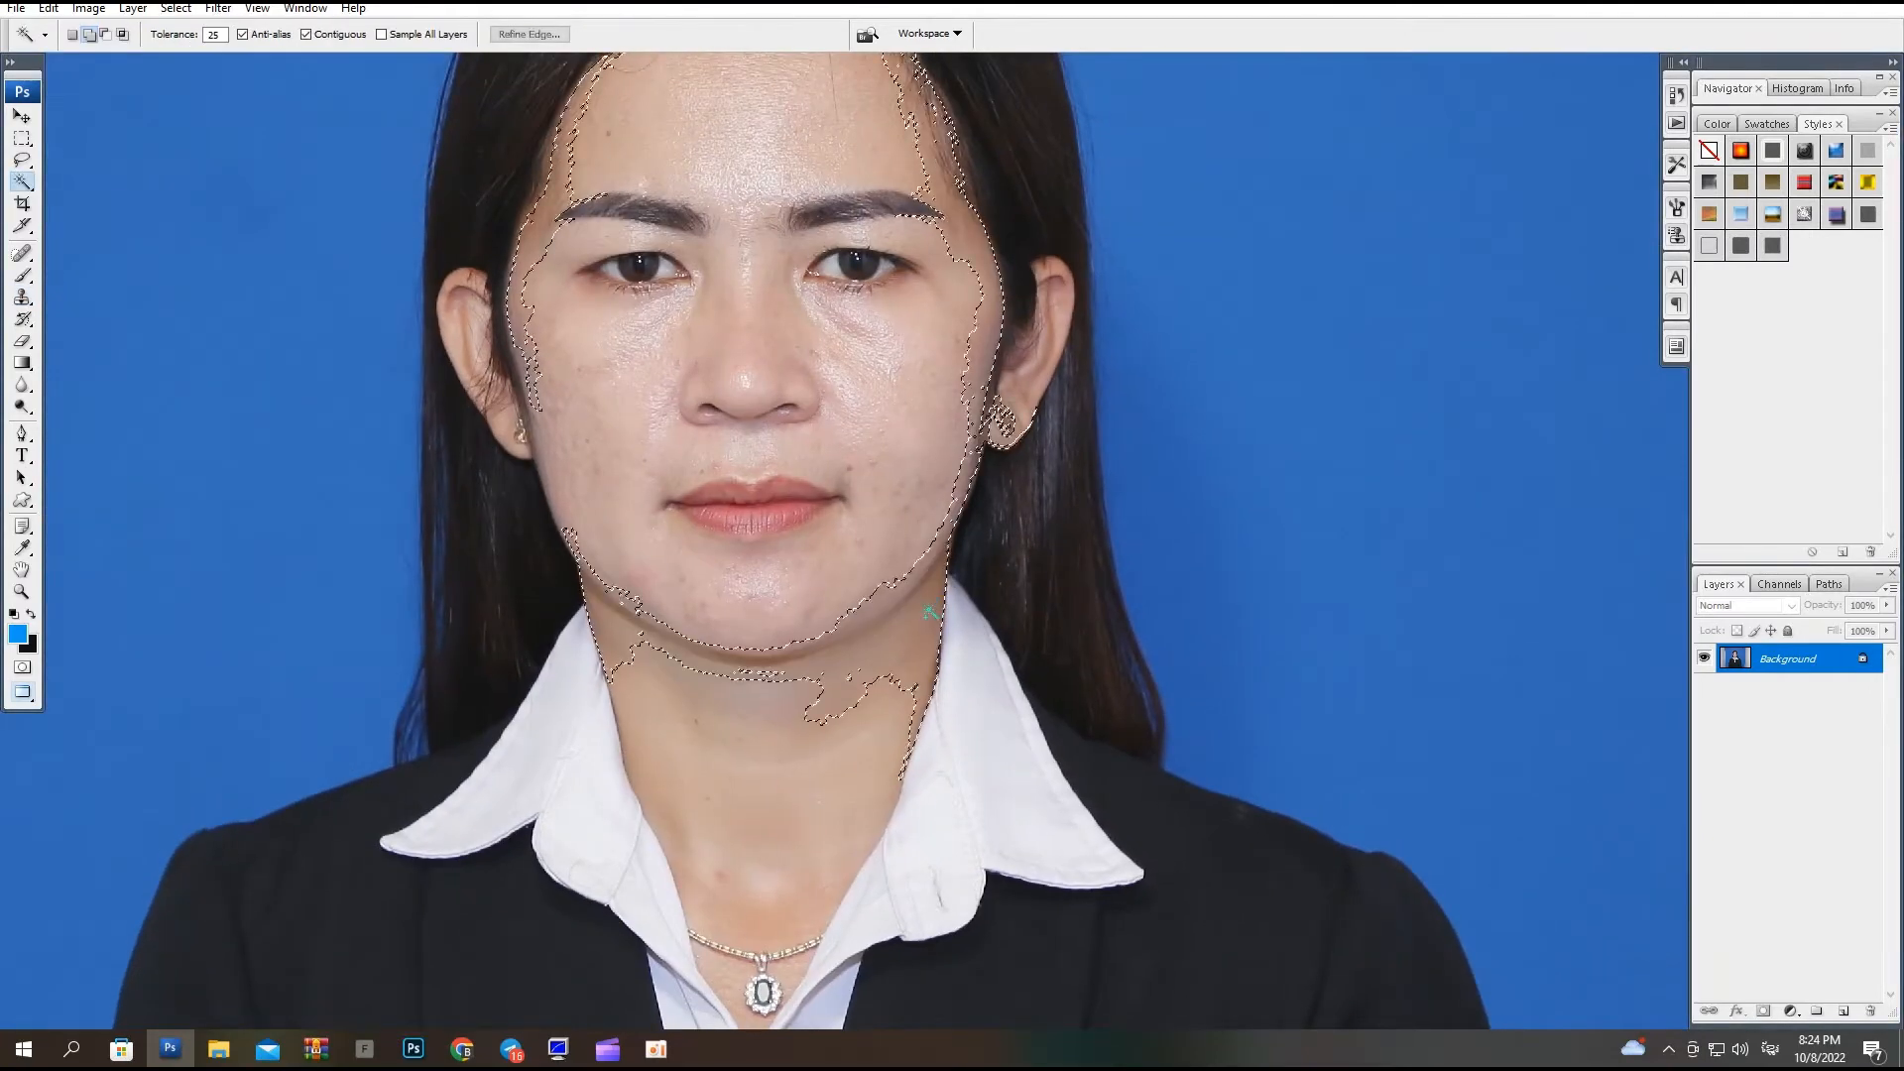
pyautogui.hotkey('ctrl', 'alt', 'd')
pyautogui.press('Return')
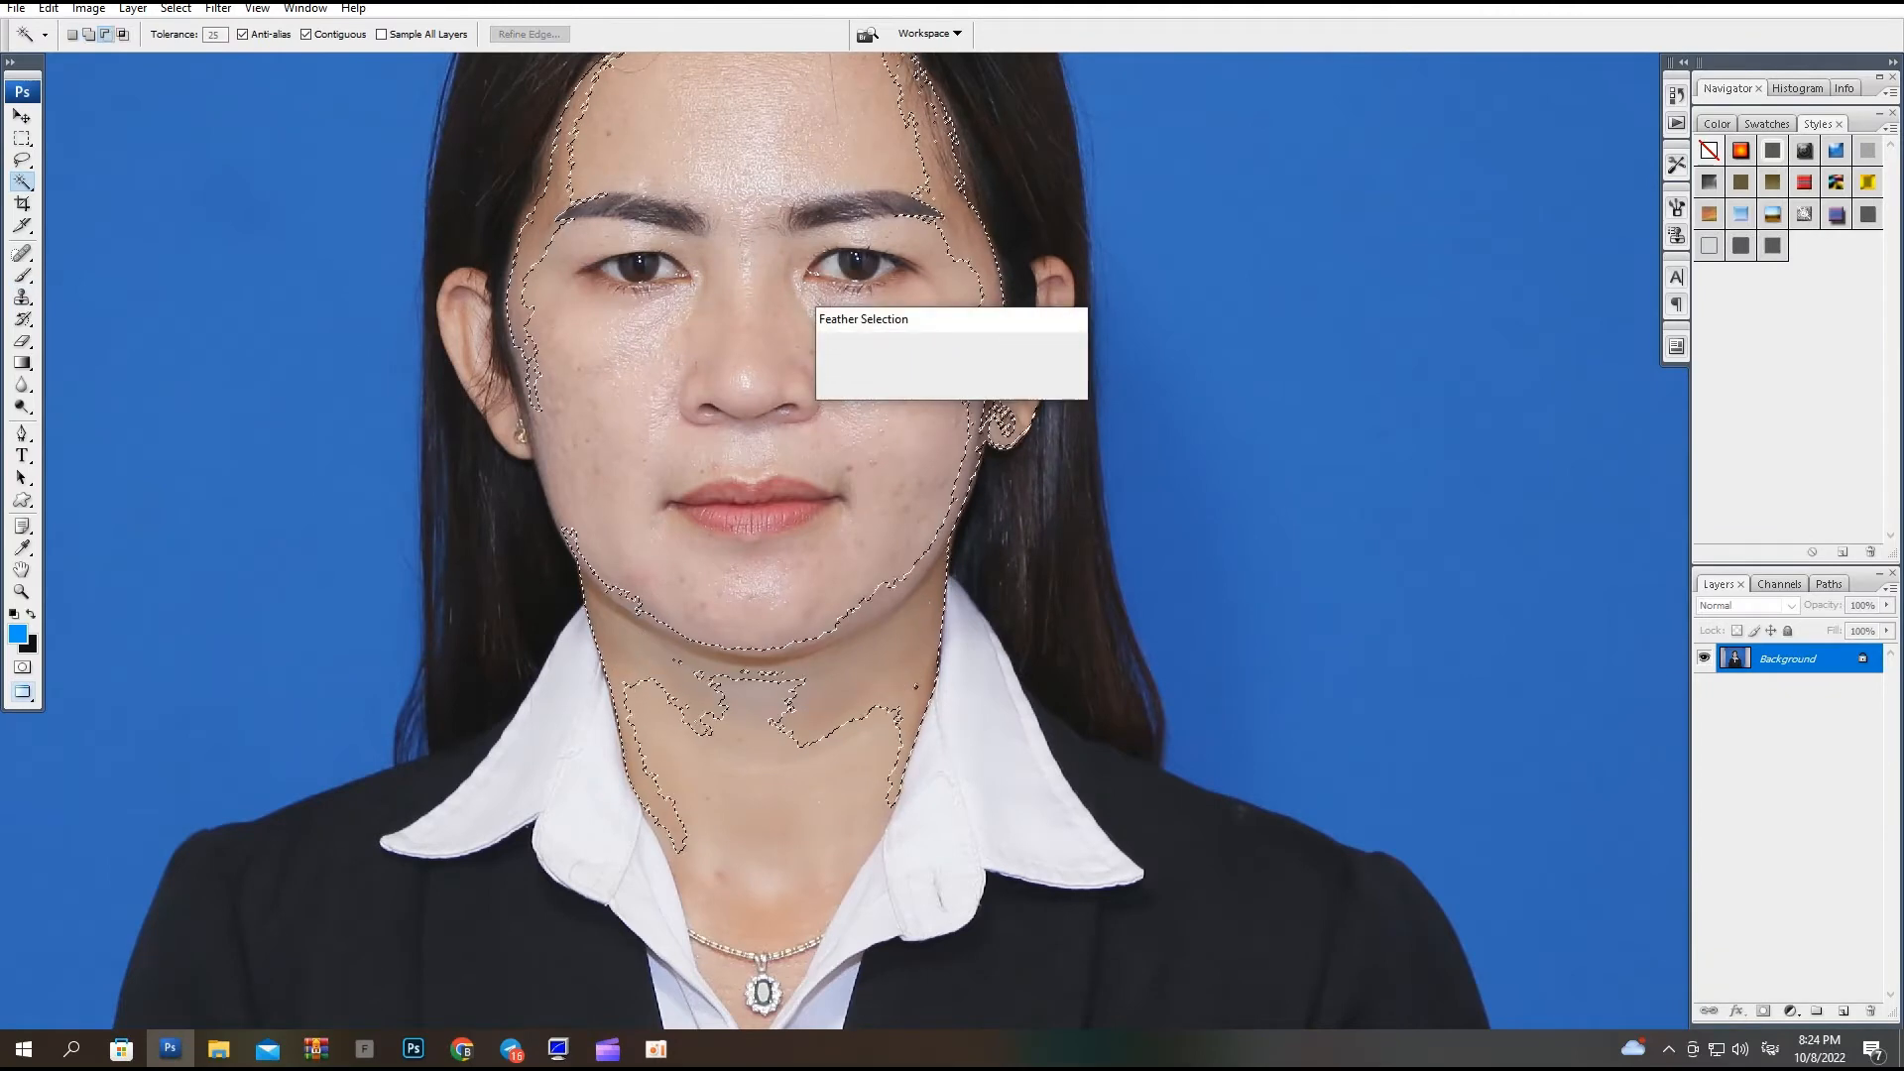
# Brighten the selected skin with Curves, clear the selection, and apply Curves to the whole photo.
pyautogui.hotkey('ctrl', 'm')
pyautogui.moveTo(1480, 592); pyautogui.dragTo(1484, 572)
pyautogui.press('Return')
pyautogui.hotkey('ctrl', 'd')
pyautogui.hotkey('ctrl', 'm')
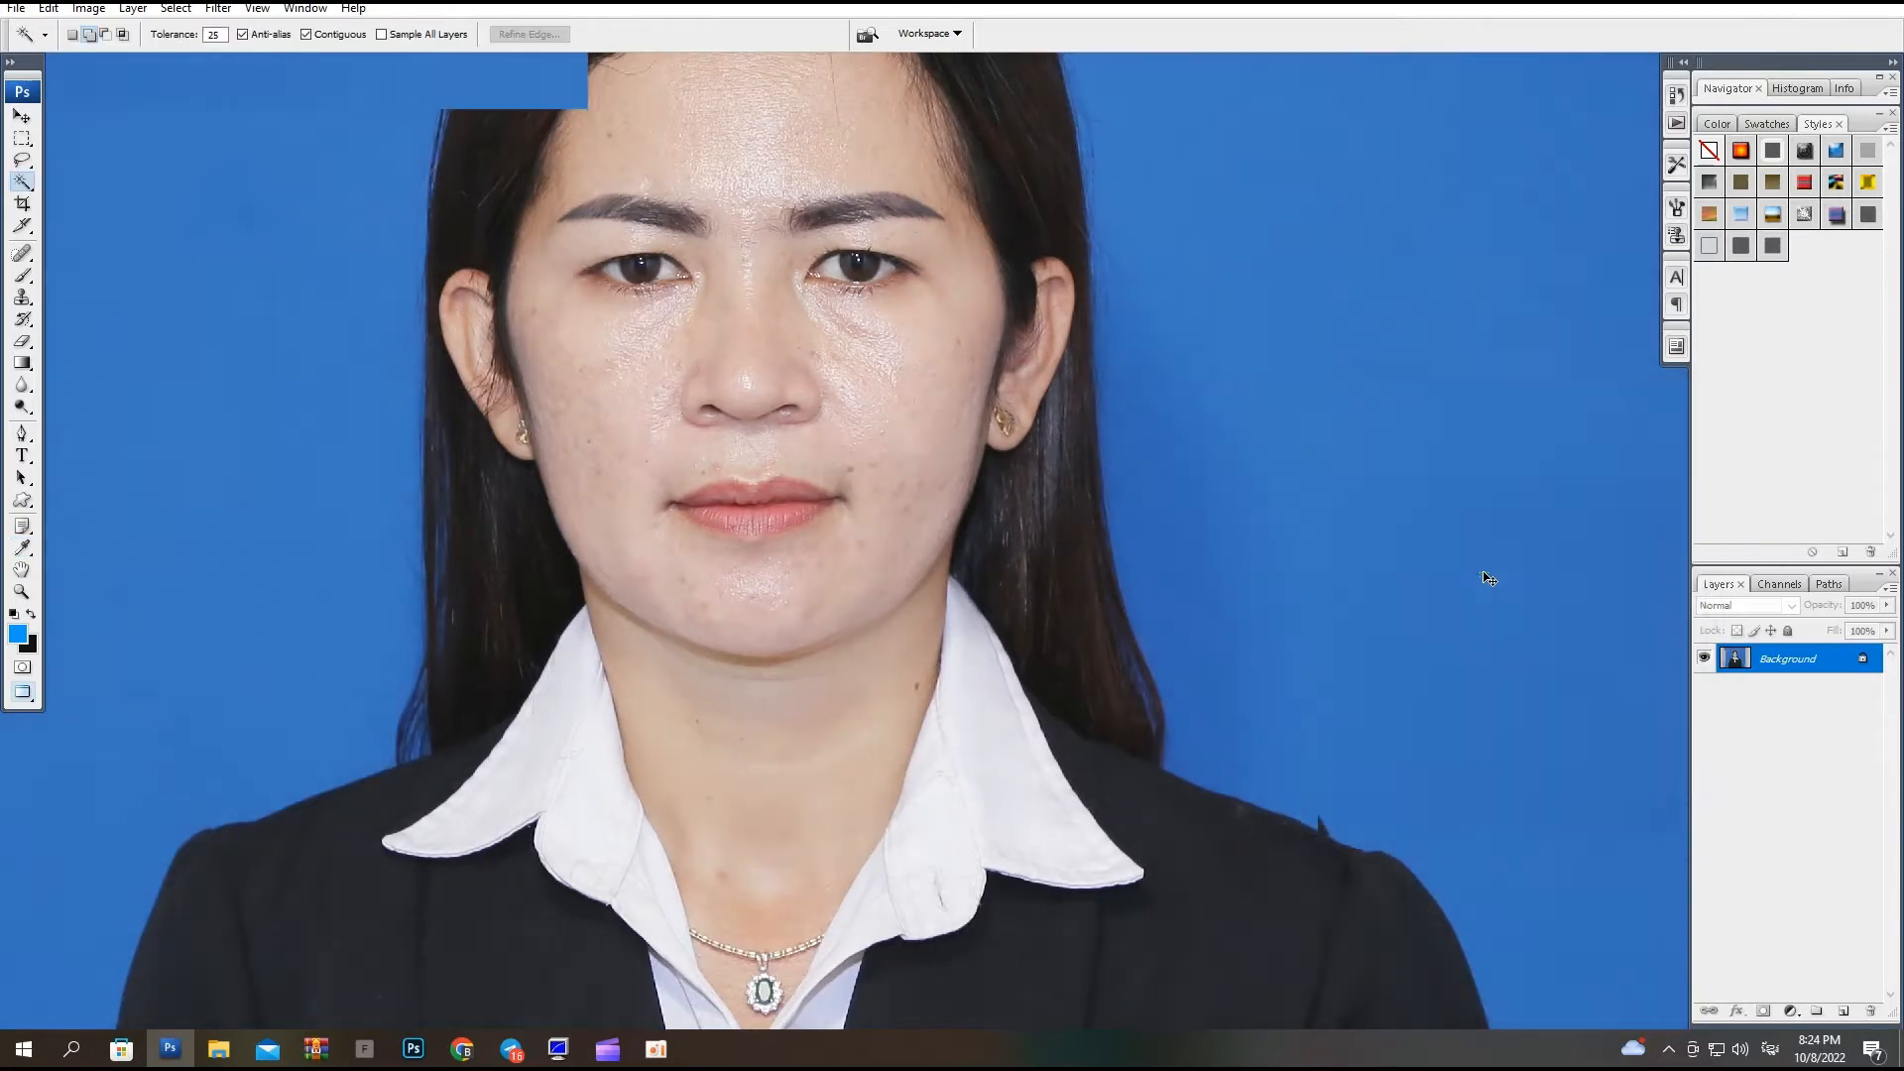
# Clone away the crease on the inner shirt beside the button using a soft 44 px Clone Stamp brush.
pyautogui.scroll(2, 859, 867)
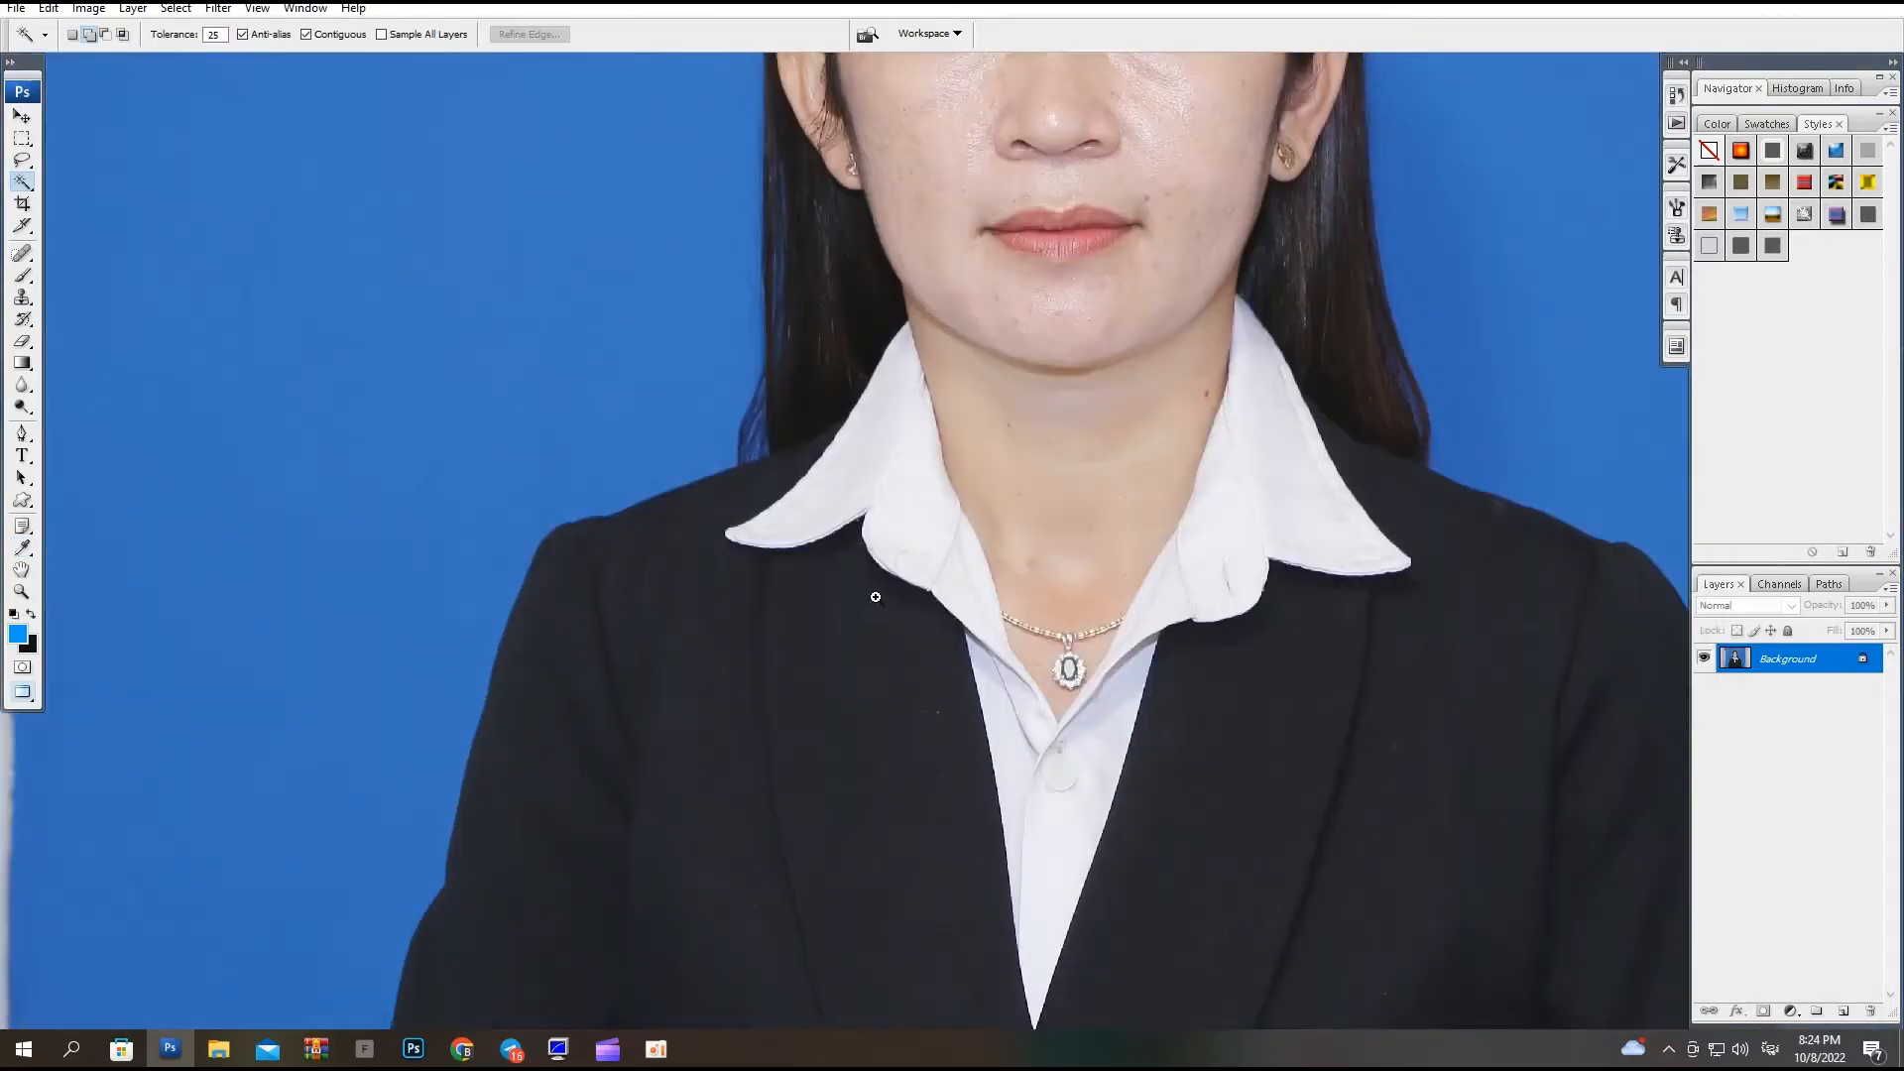
pyautogui.scroll(2, 1067, 697)
pyautogui.press('s')
pyautogui.rightClick(860, 420)
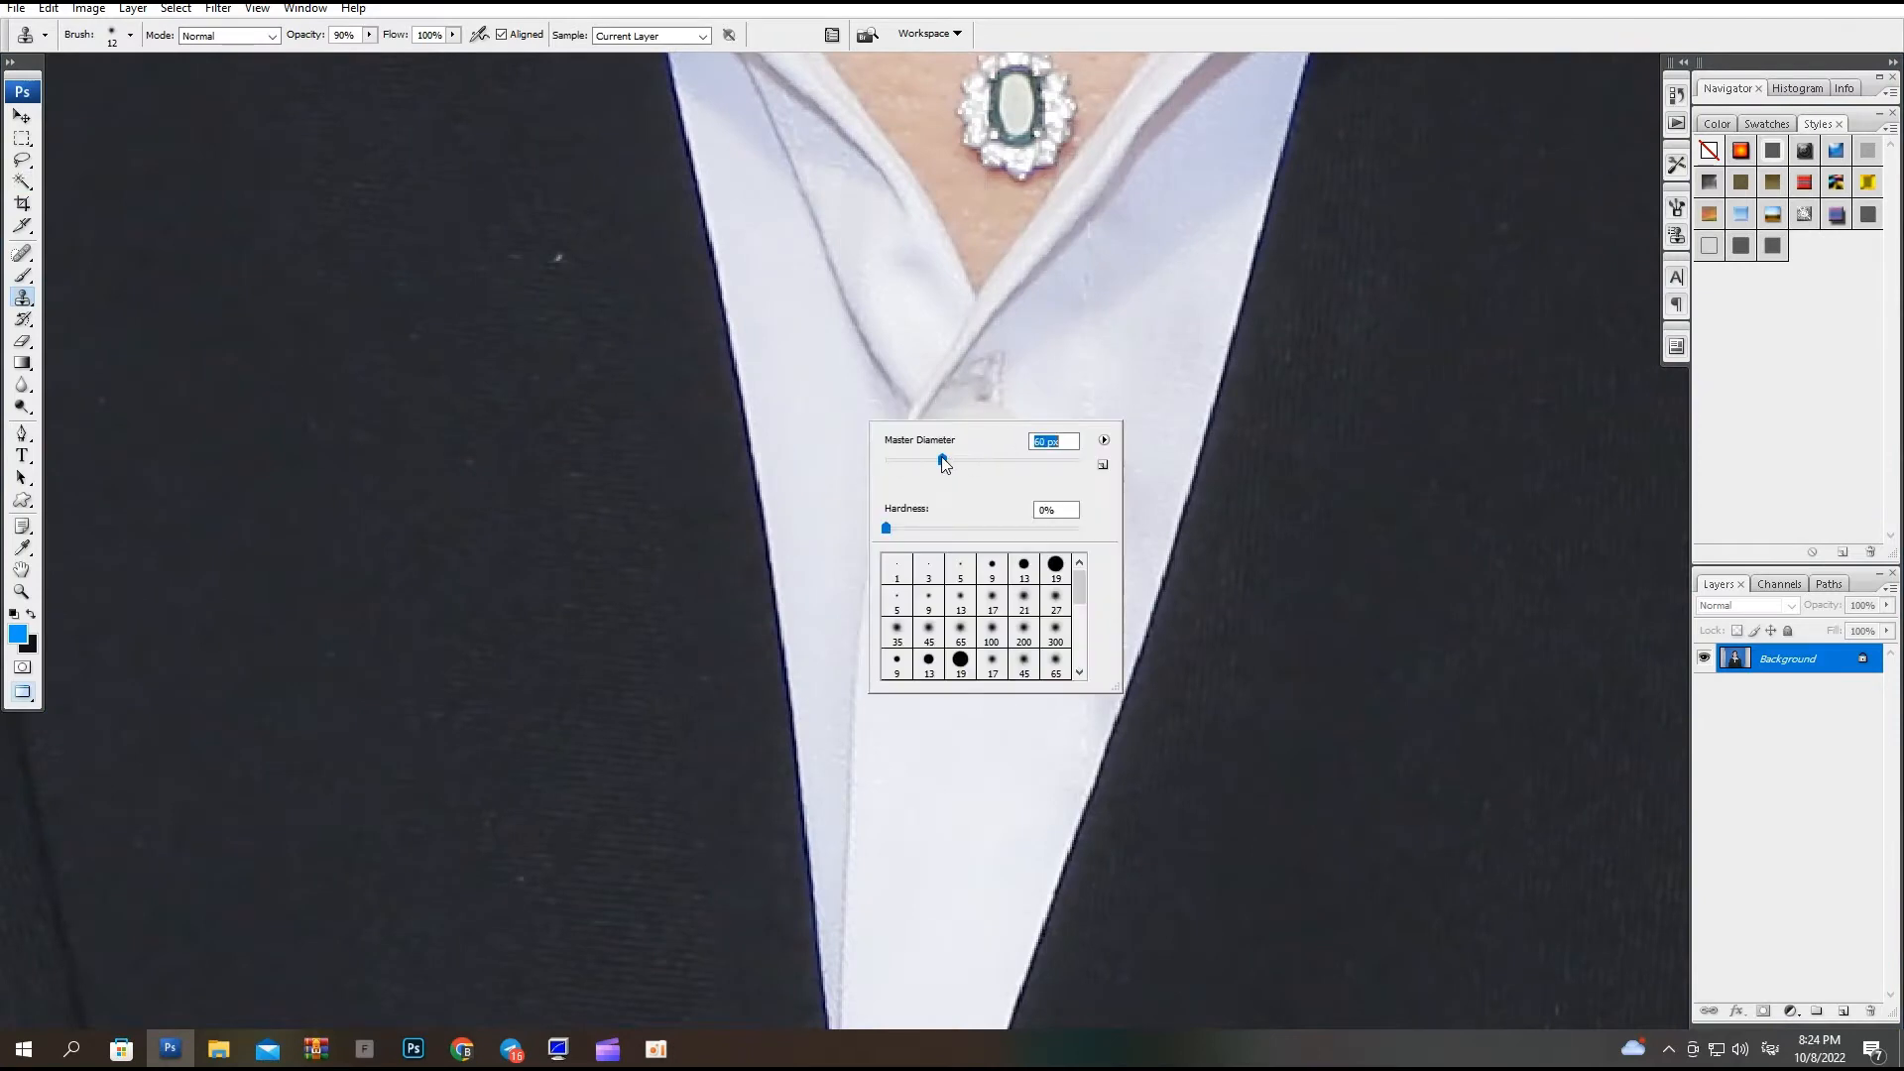
pyautogui.press('Return')
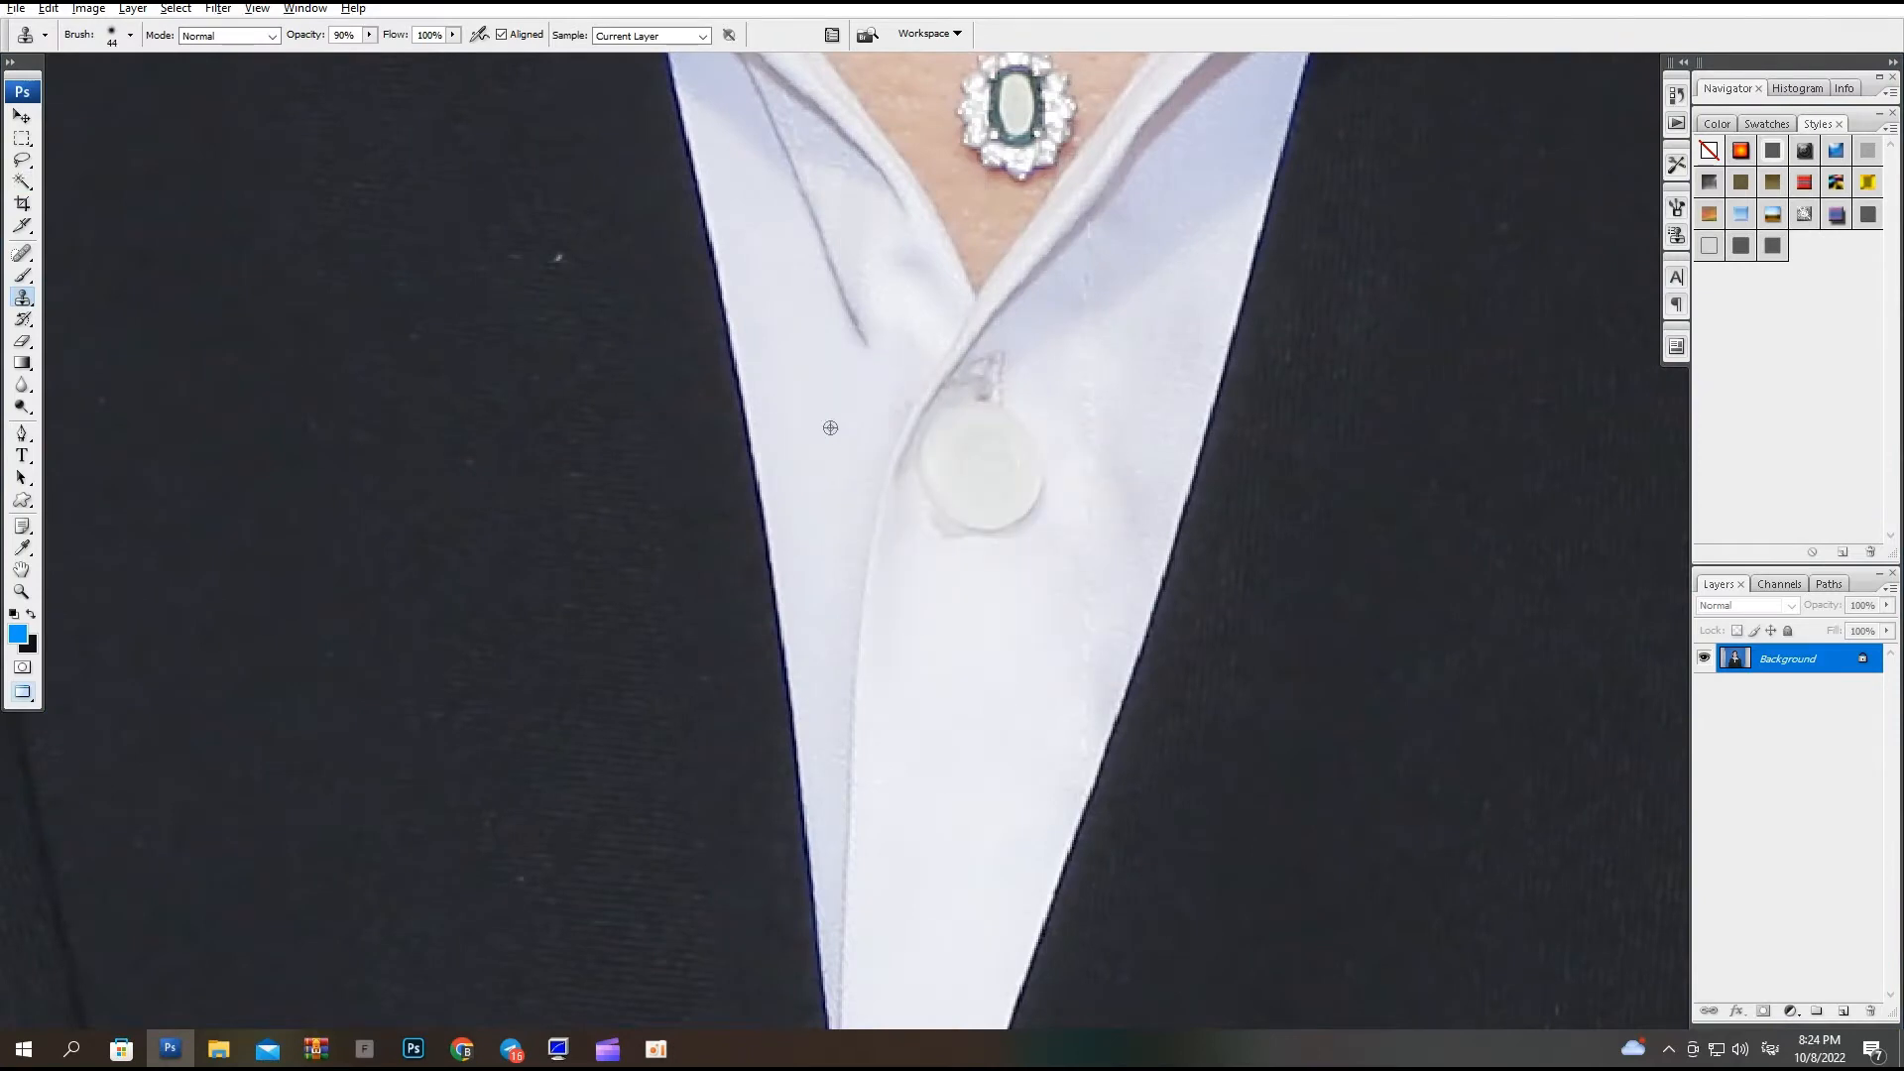
pyautogui.keyDown('alt'); pyautogui.click(830, 428); pyautogui.keyUp('alt')
pyautogui.moveTo(842, 312); pyautogui.dragTo(845, 380)
pyautogui.moveTo(808, 246); pyautogui.dragTo(800, 179)
pyautogui.moveTo(819, 230)
pyautogui.mouseDown()
pyautogui.moveTo(886, 421)
pyautogui.moveTo(827, 289)
pyautogui.mouseUp()
pyautogui.keyDown('alt'); pyautogui.click(890, 422); pyautogui.keyUp('alt')
pyautogui.keyDown('alt'); pyautogui.click(908, 475); pyautogui.keyUp('alt')
pyautogui.moveTo(898, 342); pyautogui.dragTo(913, 403)
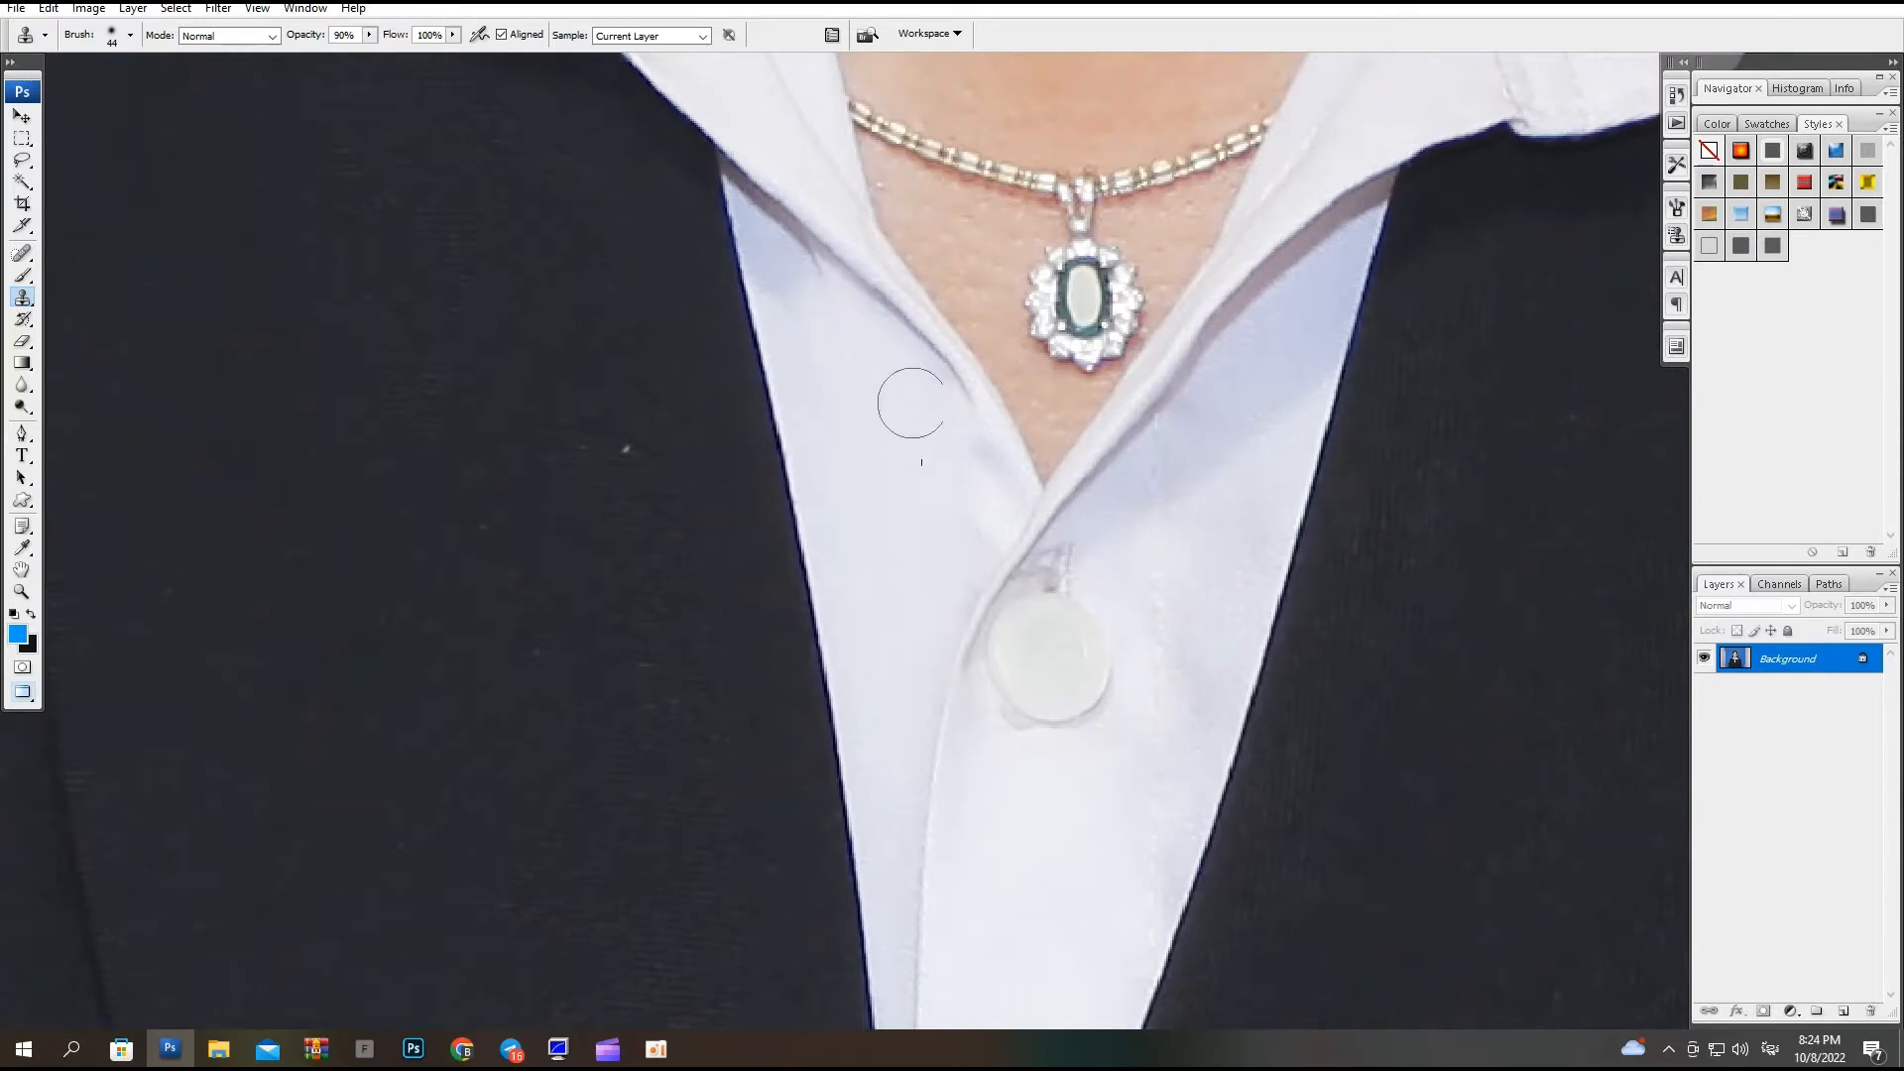
# Smooth the skin with the Portraiture filter, using the Smoothing: Medium preset with a threshold of 25.
pyautogui.hotkey('ctrl', '0')
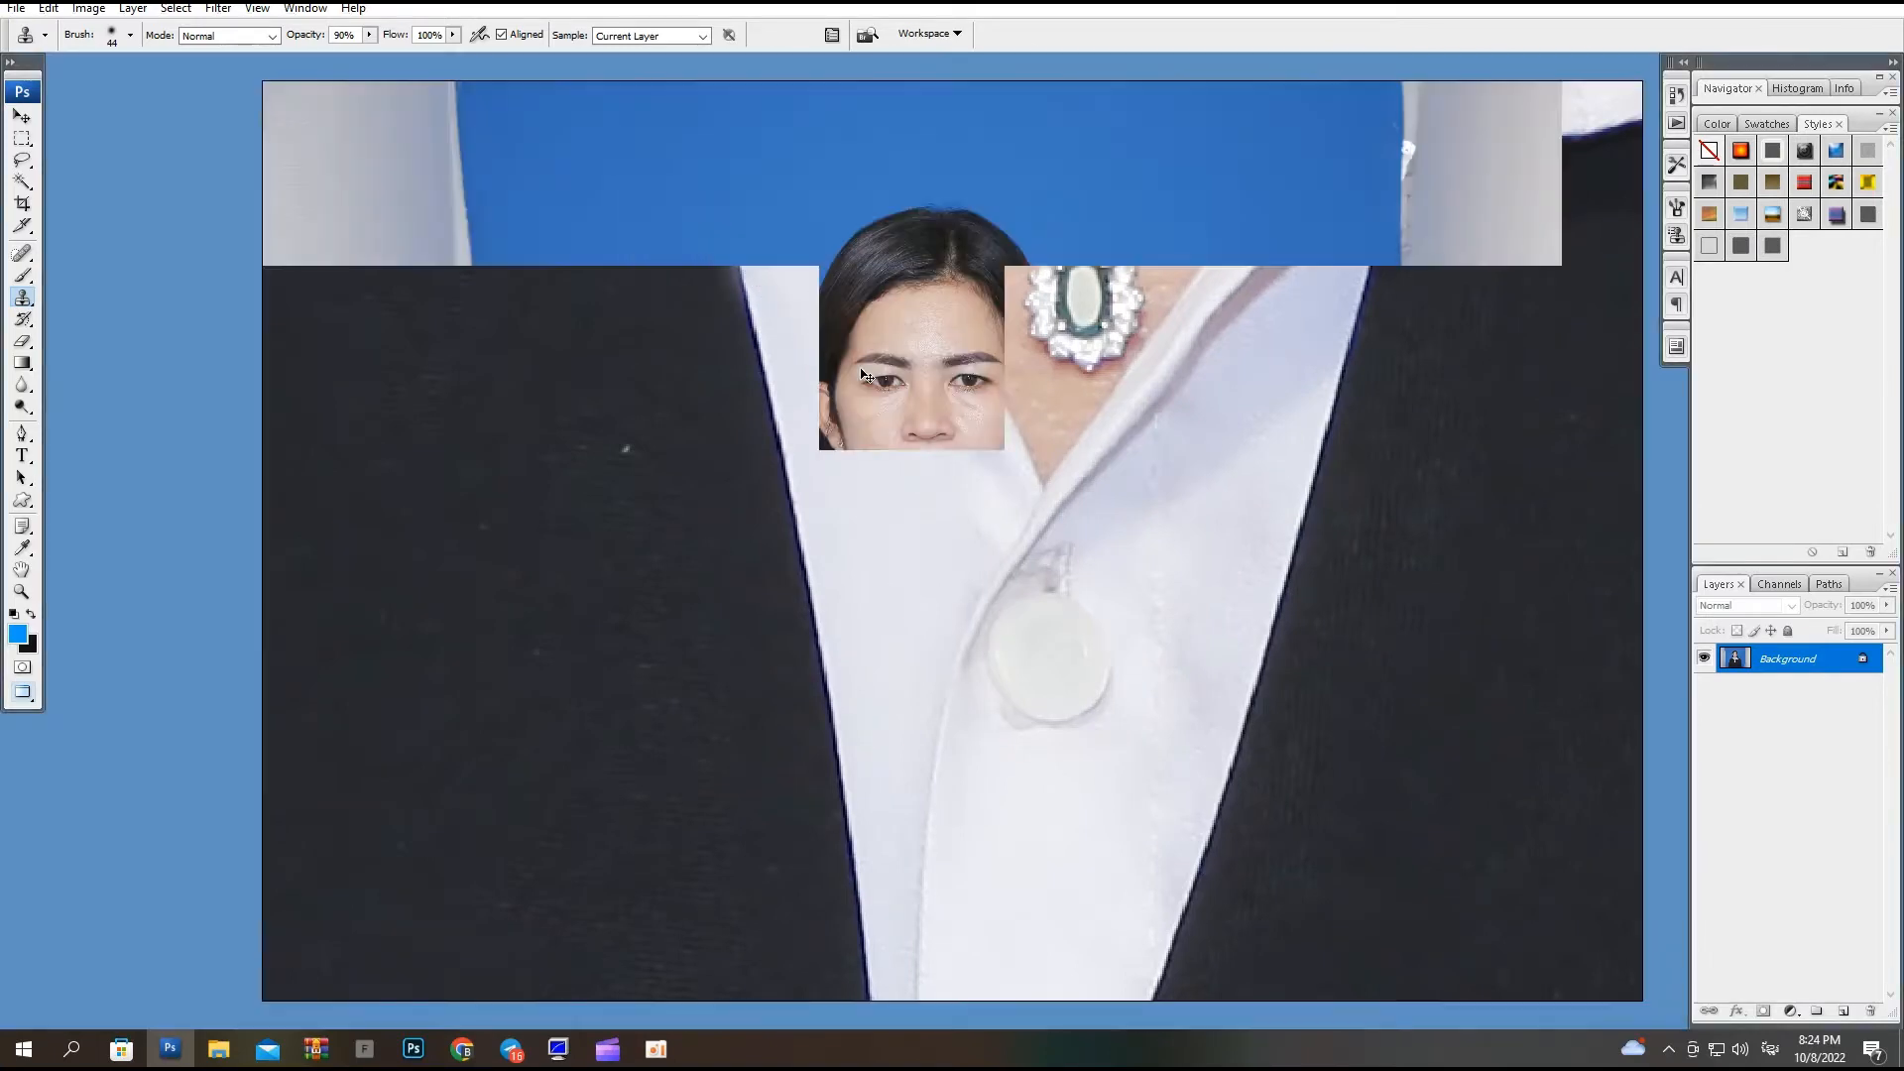
pyautogui.hotkey('ctrl', '+')
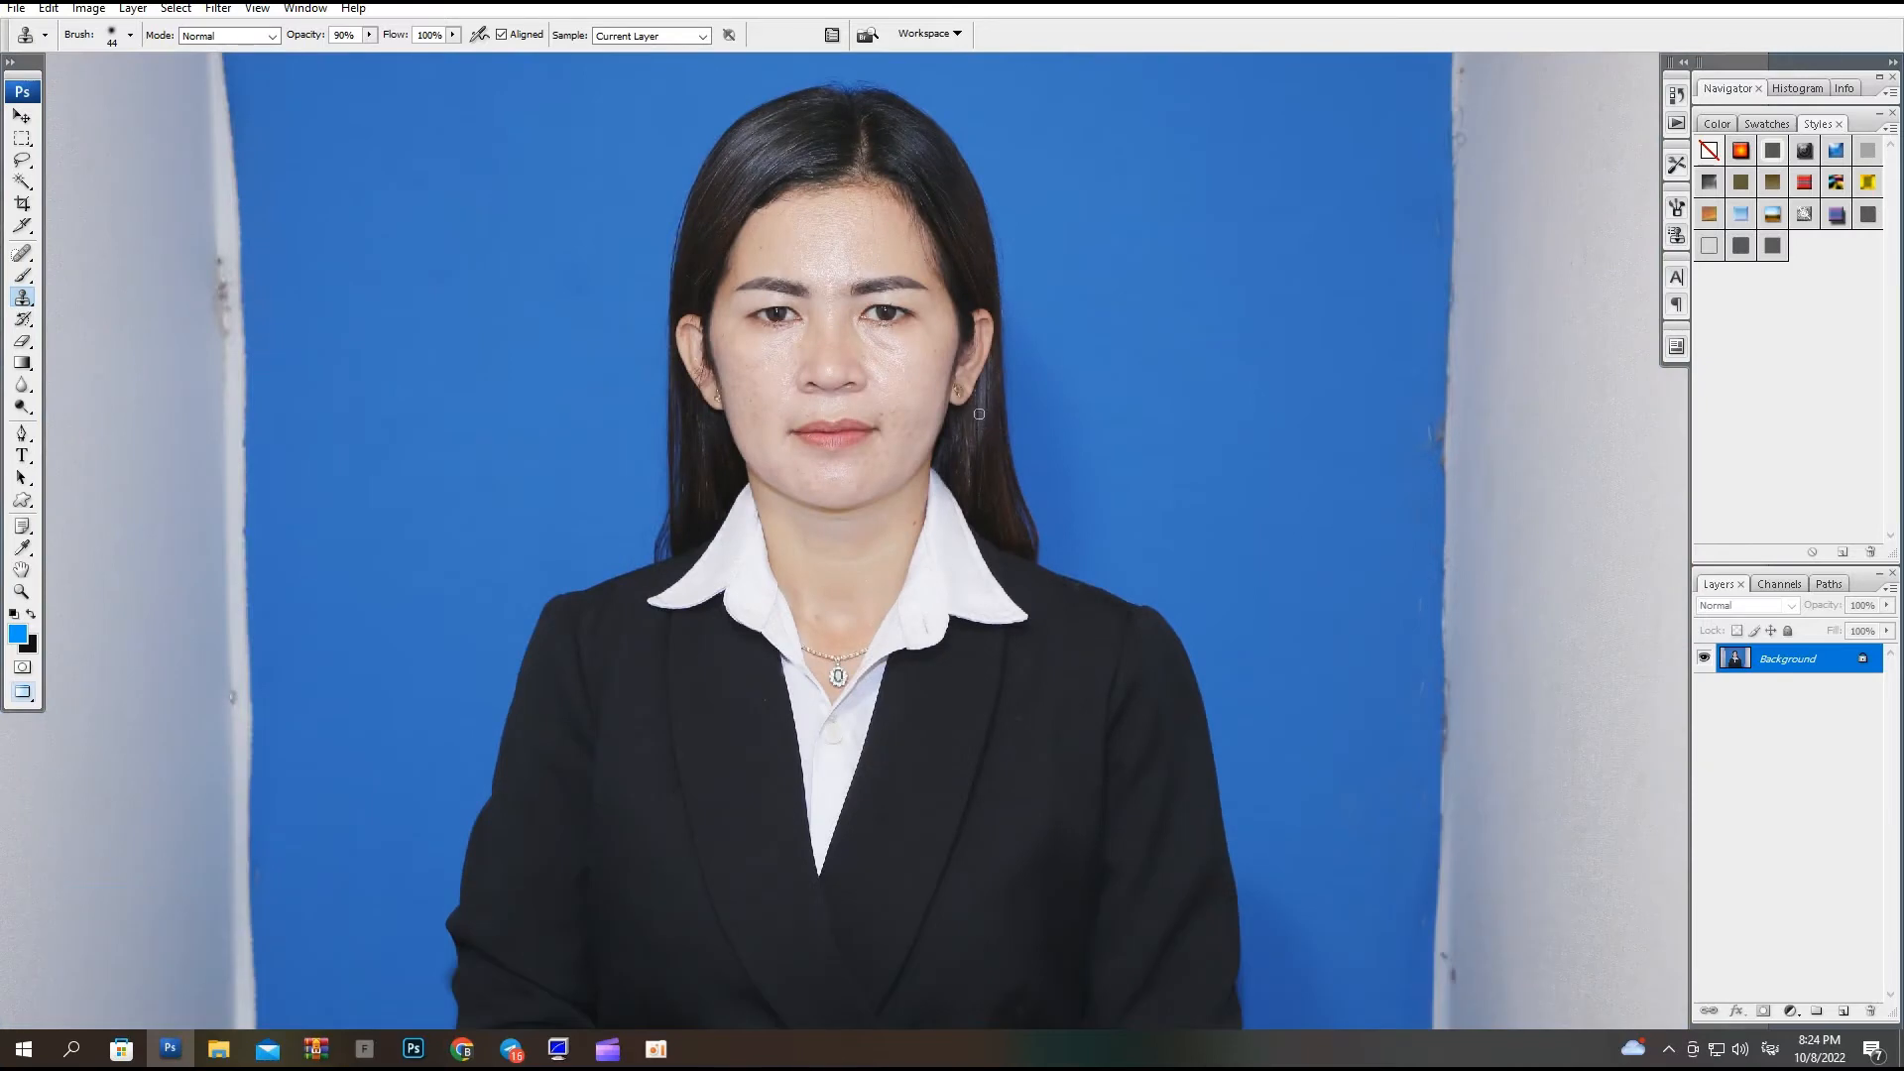
pyautogui.hotkey('ctrl', '+')
pyautogui.hotkey('ctrl', '+')
pyautogui.moveTo(833, 269); pyautogui.dragTo(1015, 613)
pyautogui.hotkey('ctrl', '-')
pyautogui.hotkey('ctrl', '-')
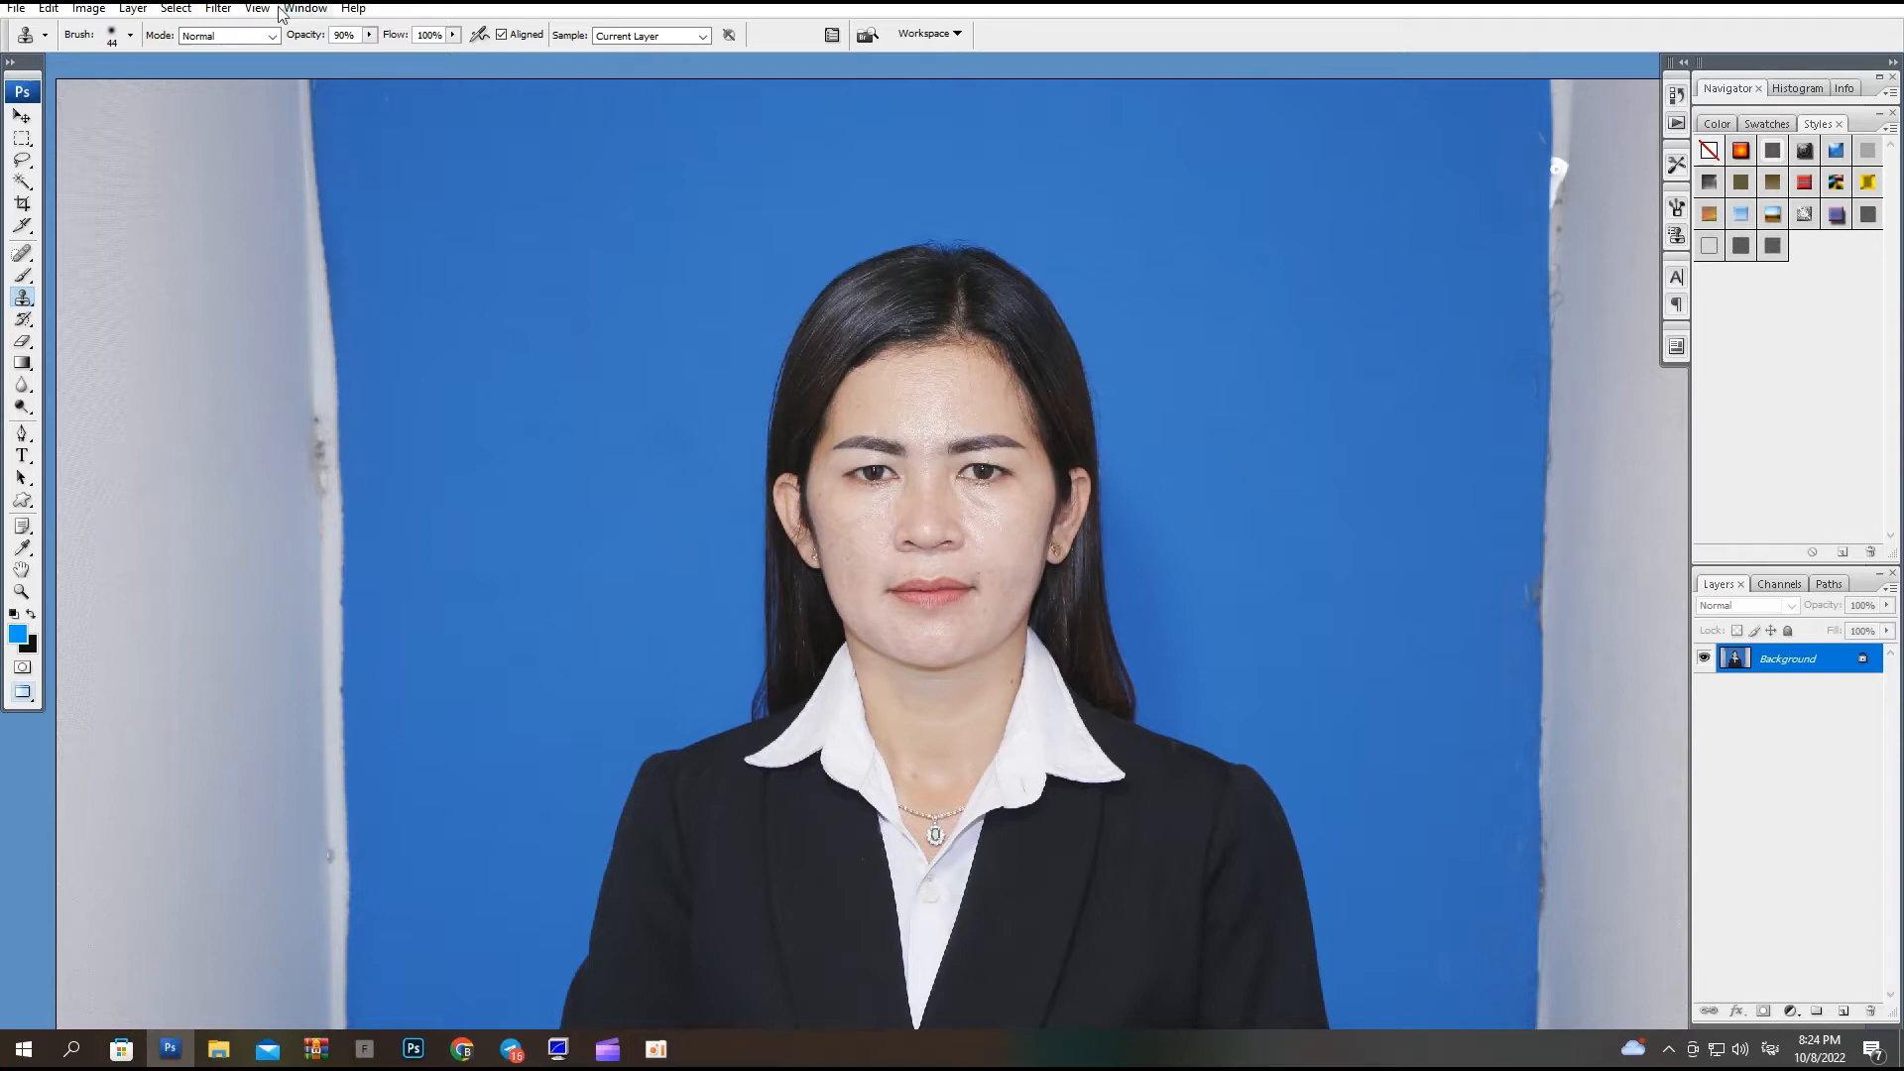
pyautogui.click(219, 8)
pyautogui.click(471, 501)
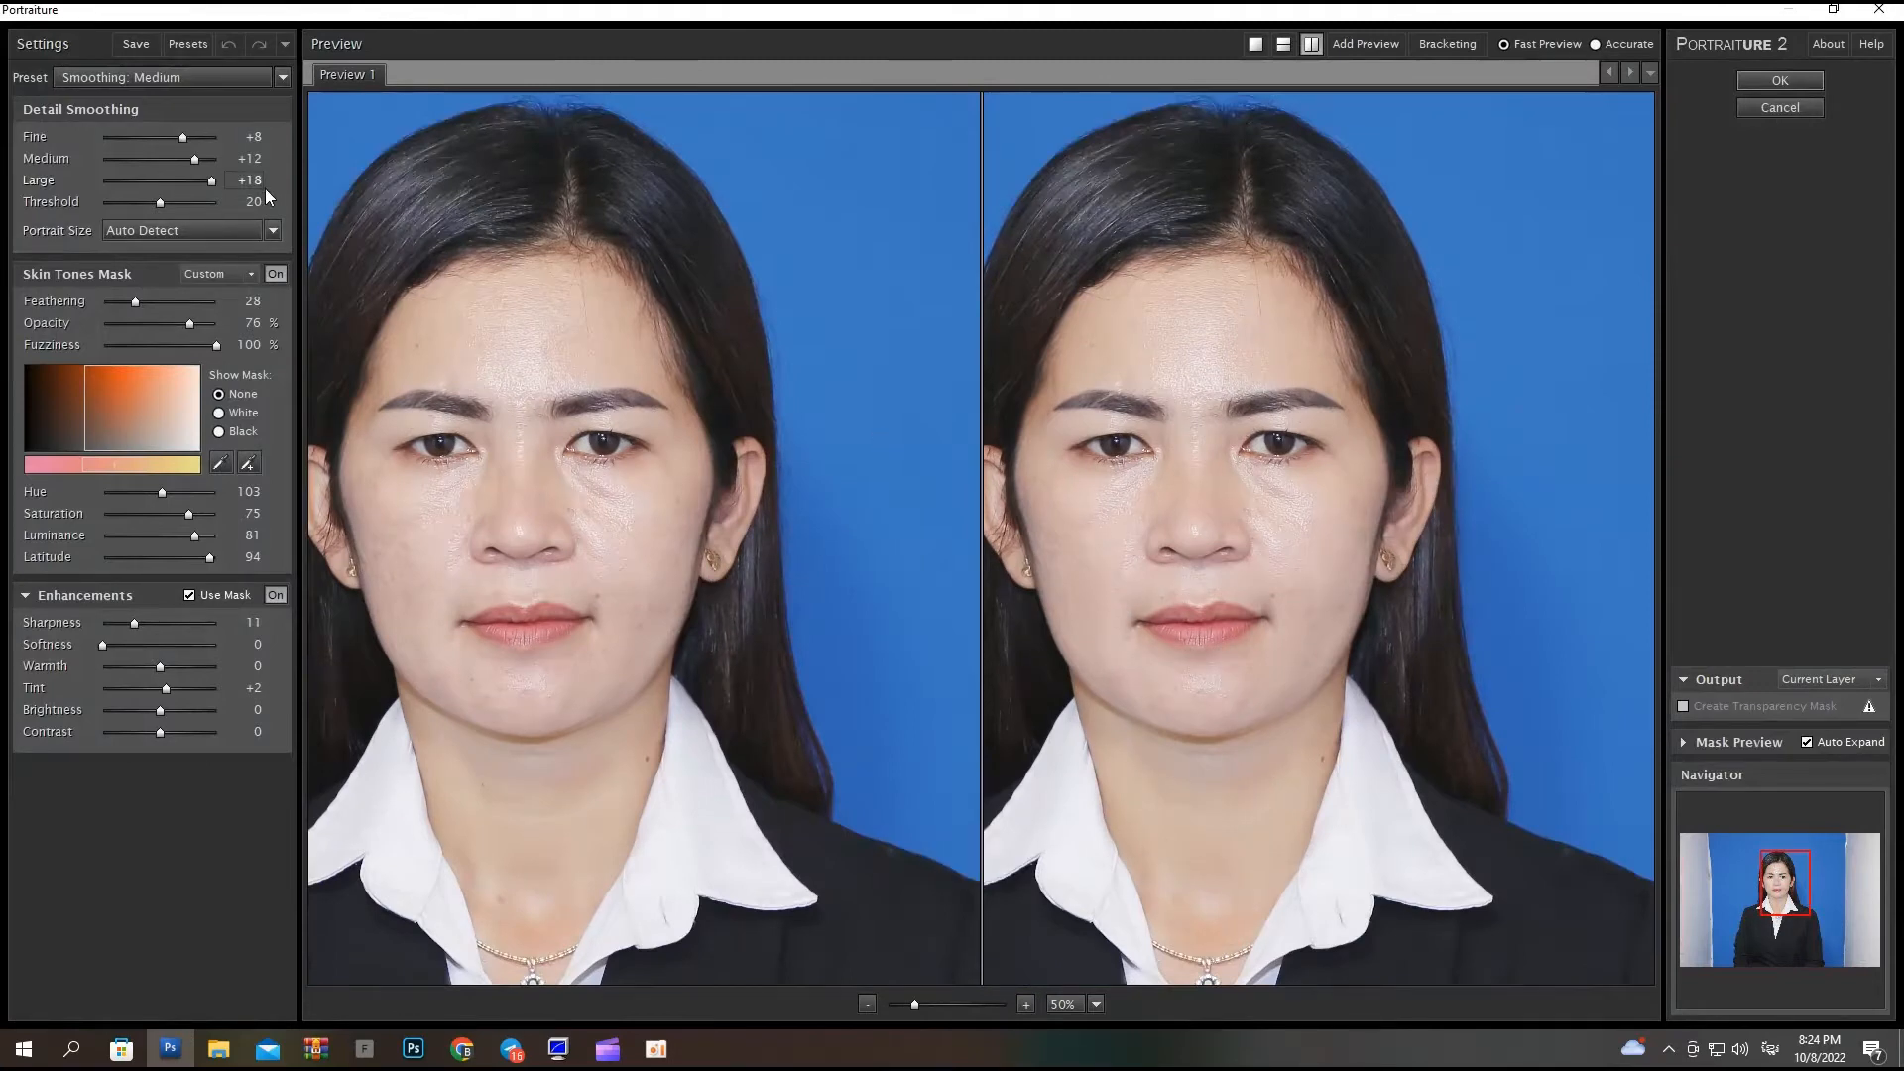
pyautogui.click(1290, 531)
pyautogui.moveTo(1283, 535); pyautogui.dragTo(1302, 529)
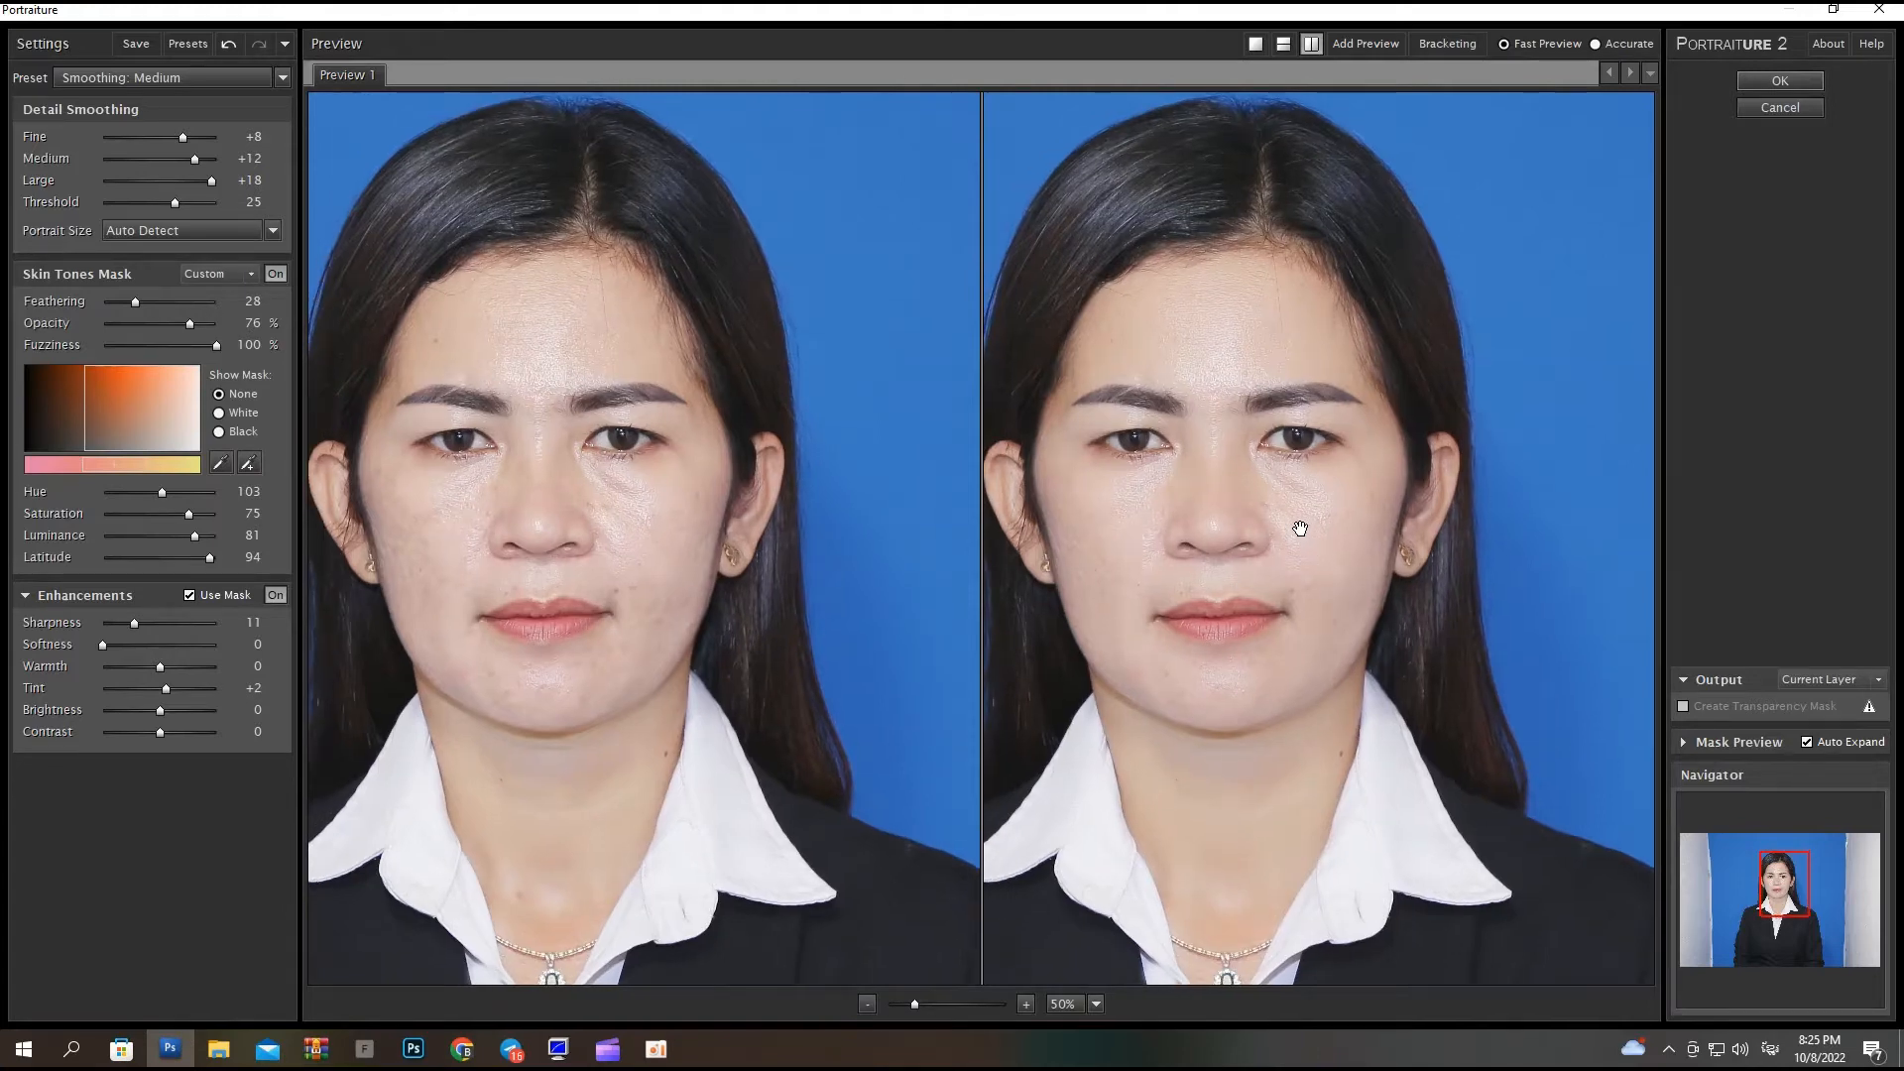
pyautogui.press('Return')
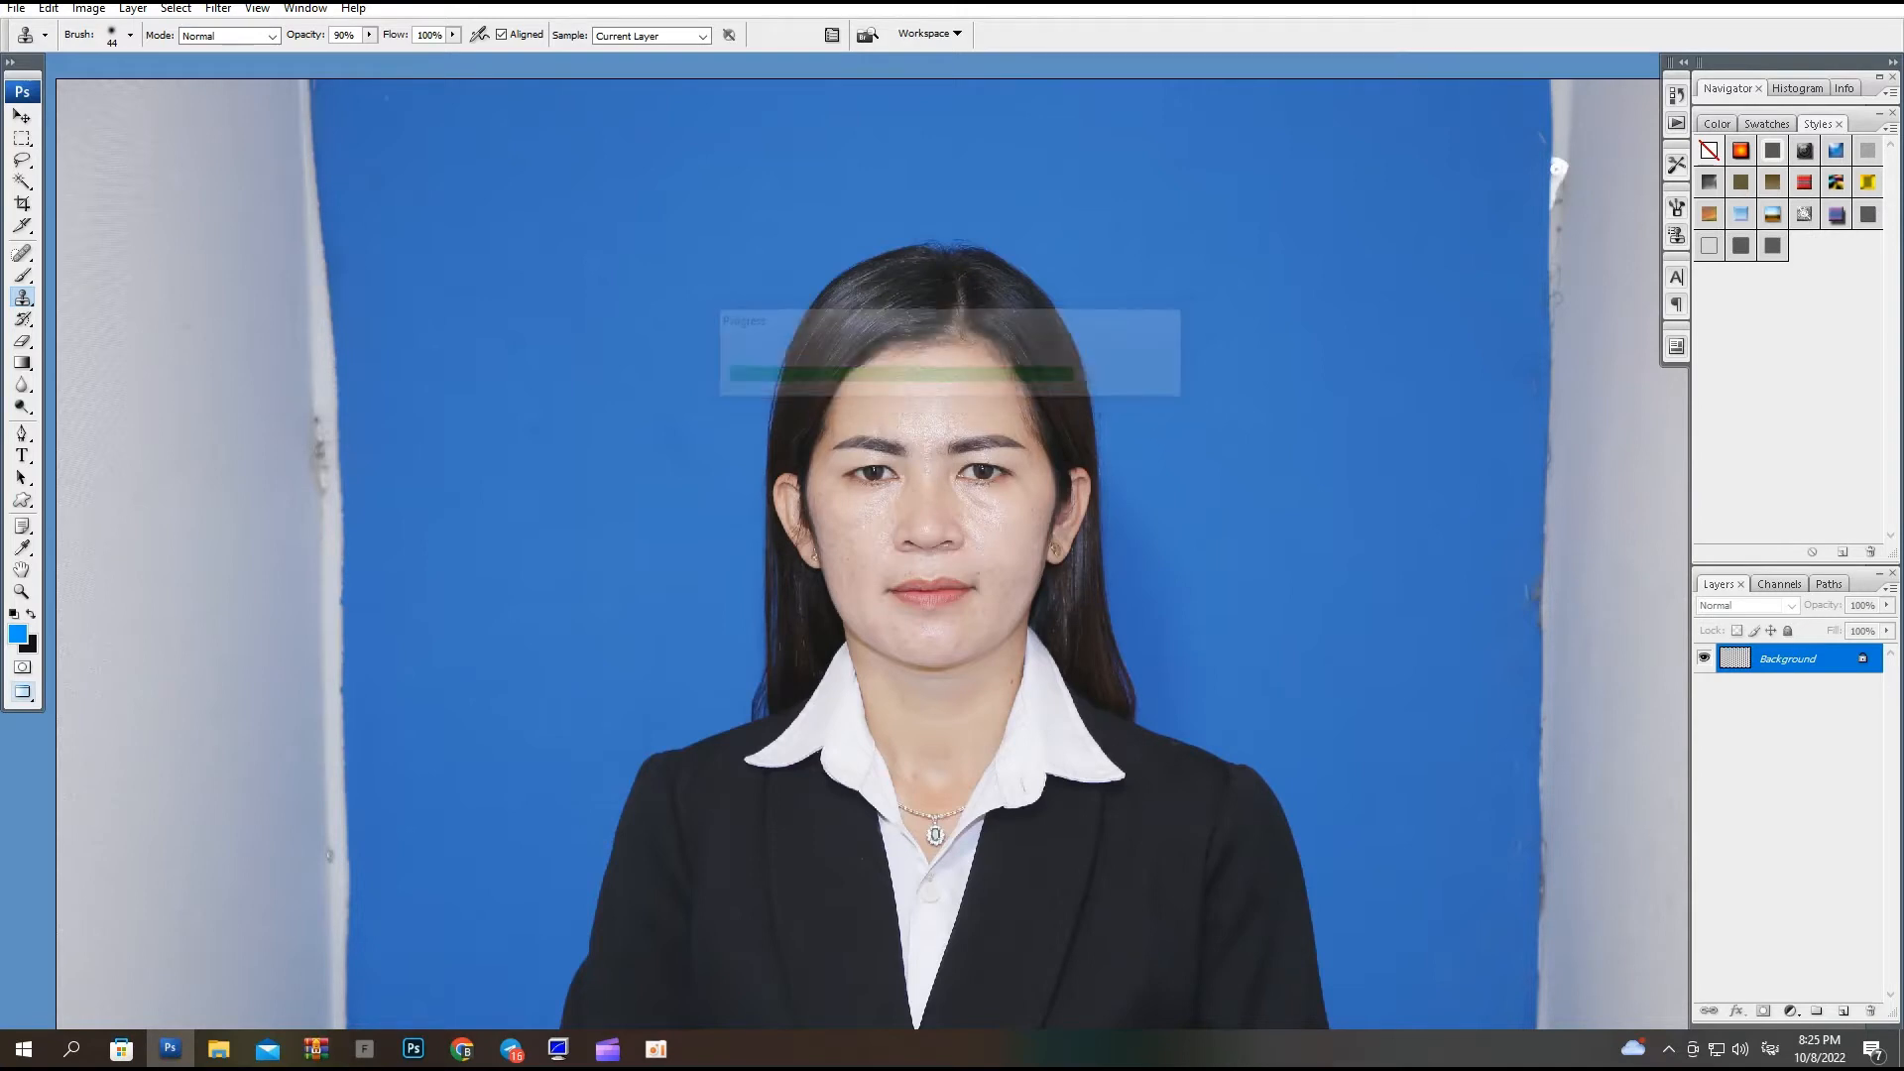
# Select the face skin with the Magic Wand at tolerance 25 and feather the selection by 10.
pyautogui.hotkey('ctrl', '+')
pyautogui.press('w')
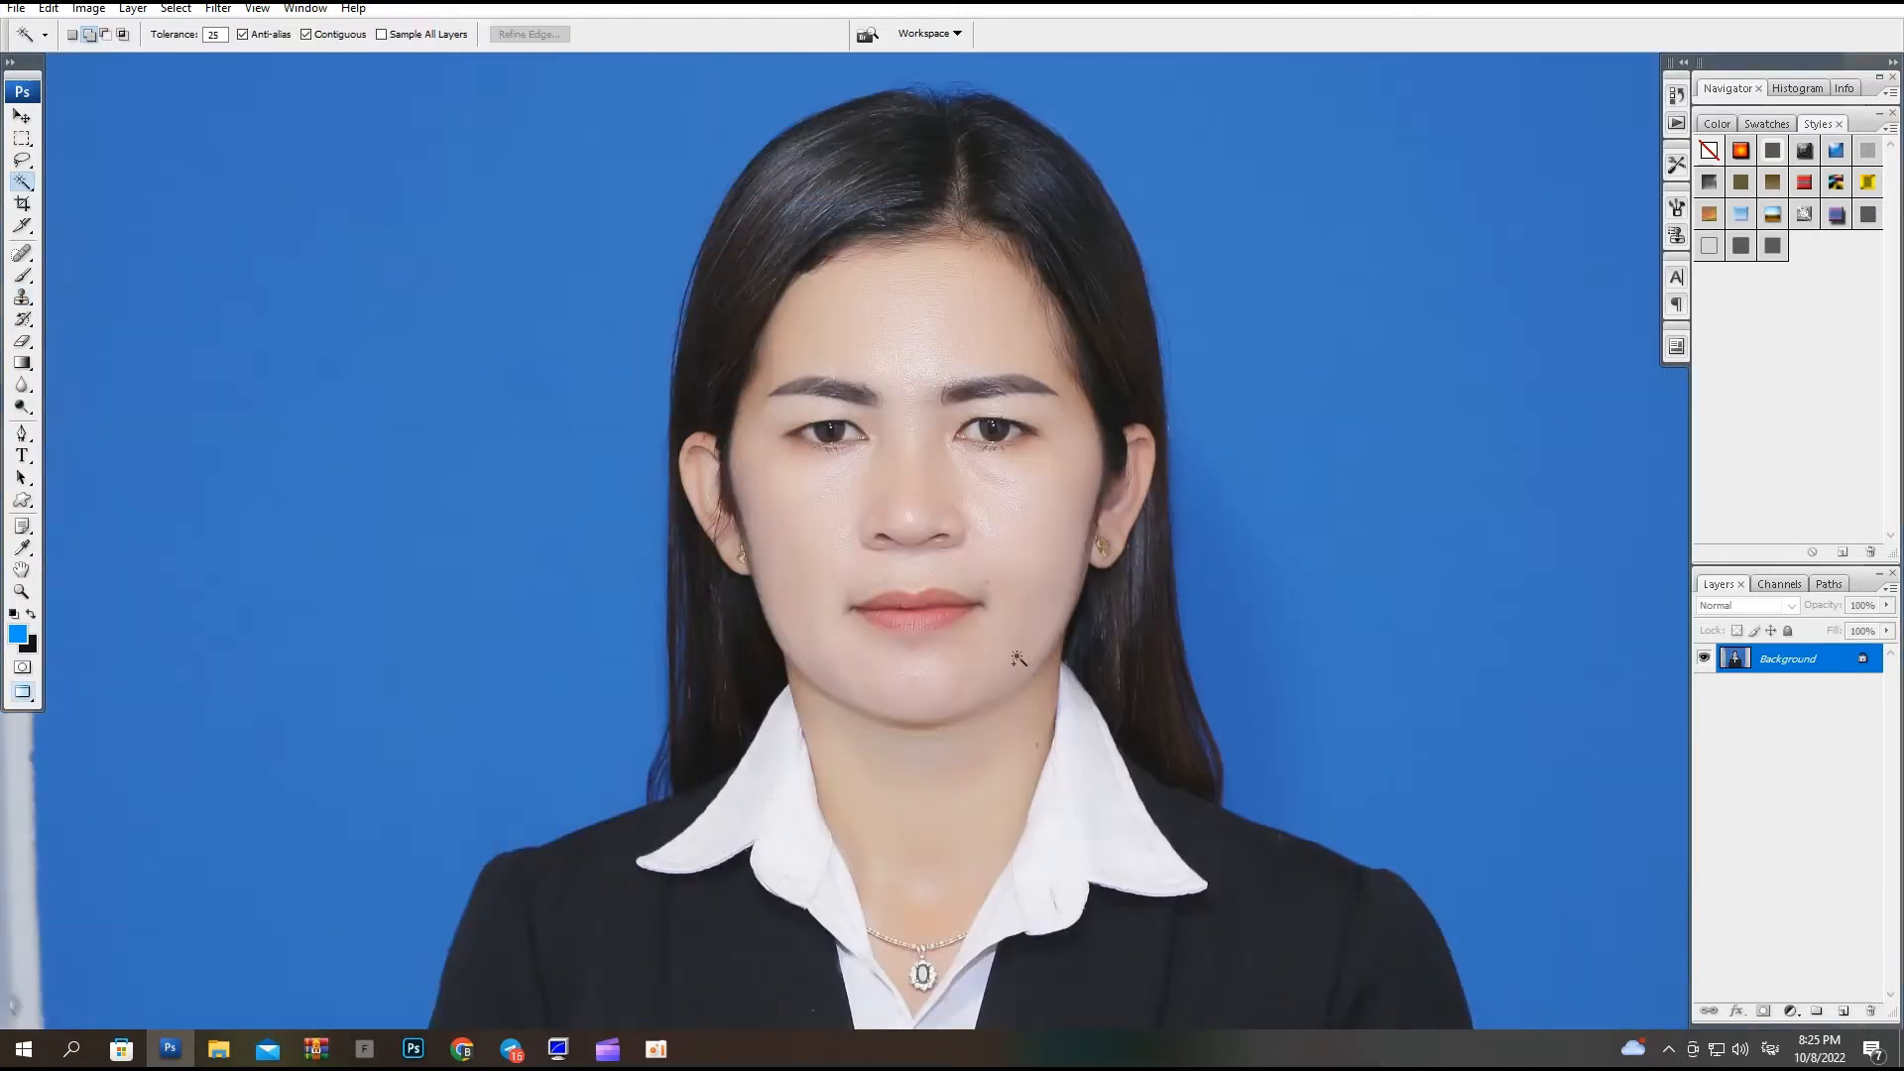
pyautogui.click(1019, 657)
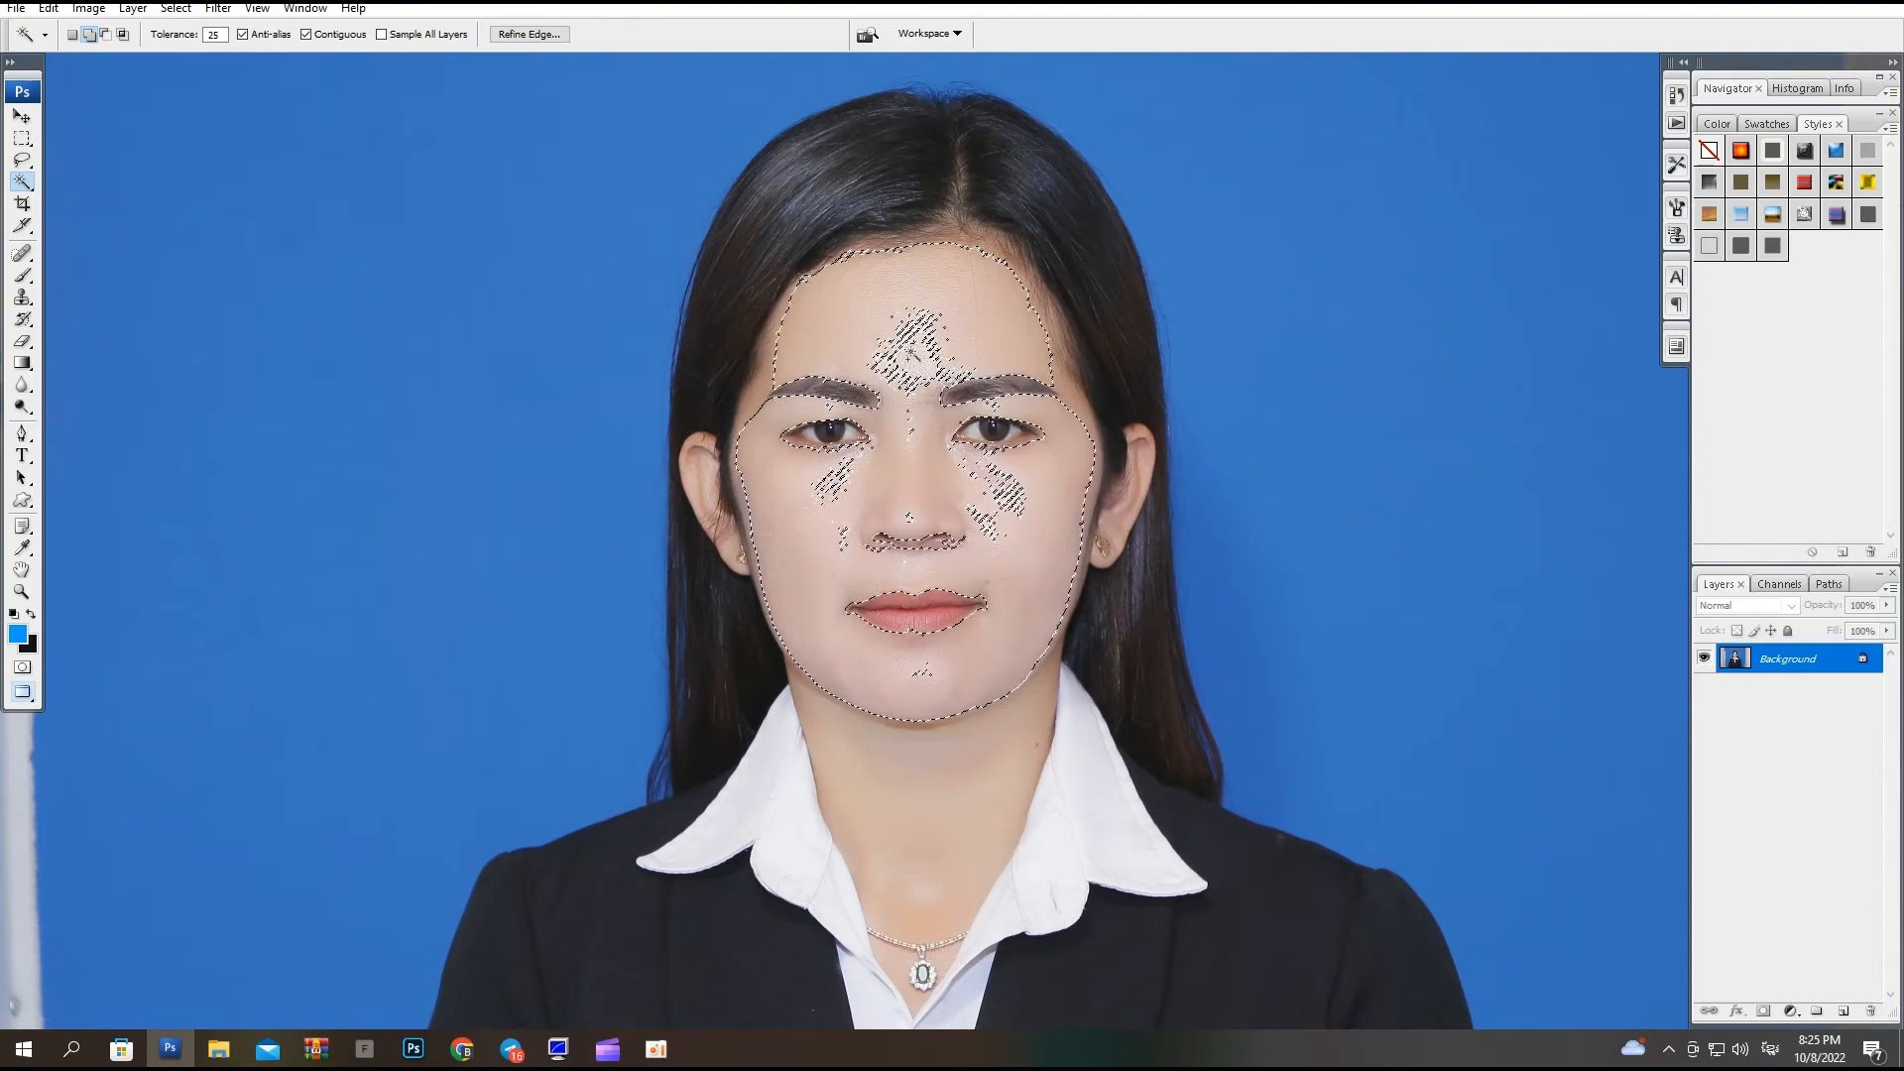
pyautogui.hotkey('ctrl', 'alt', 'd')
pyautogui.write('10')
pyautogui.press('Return')
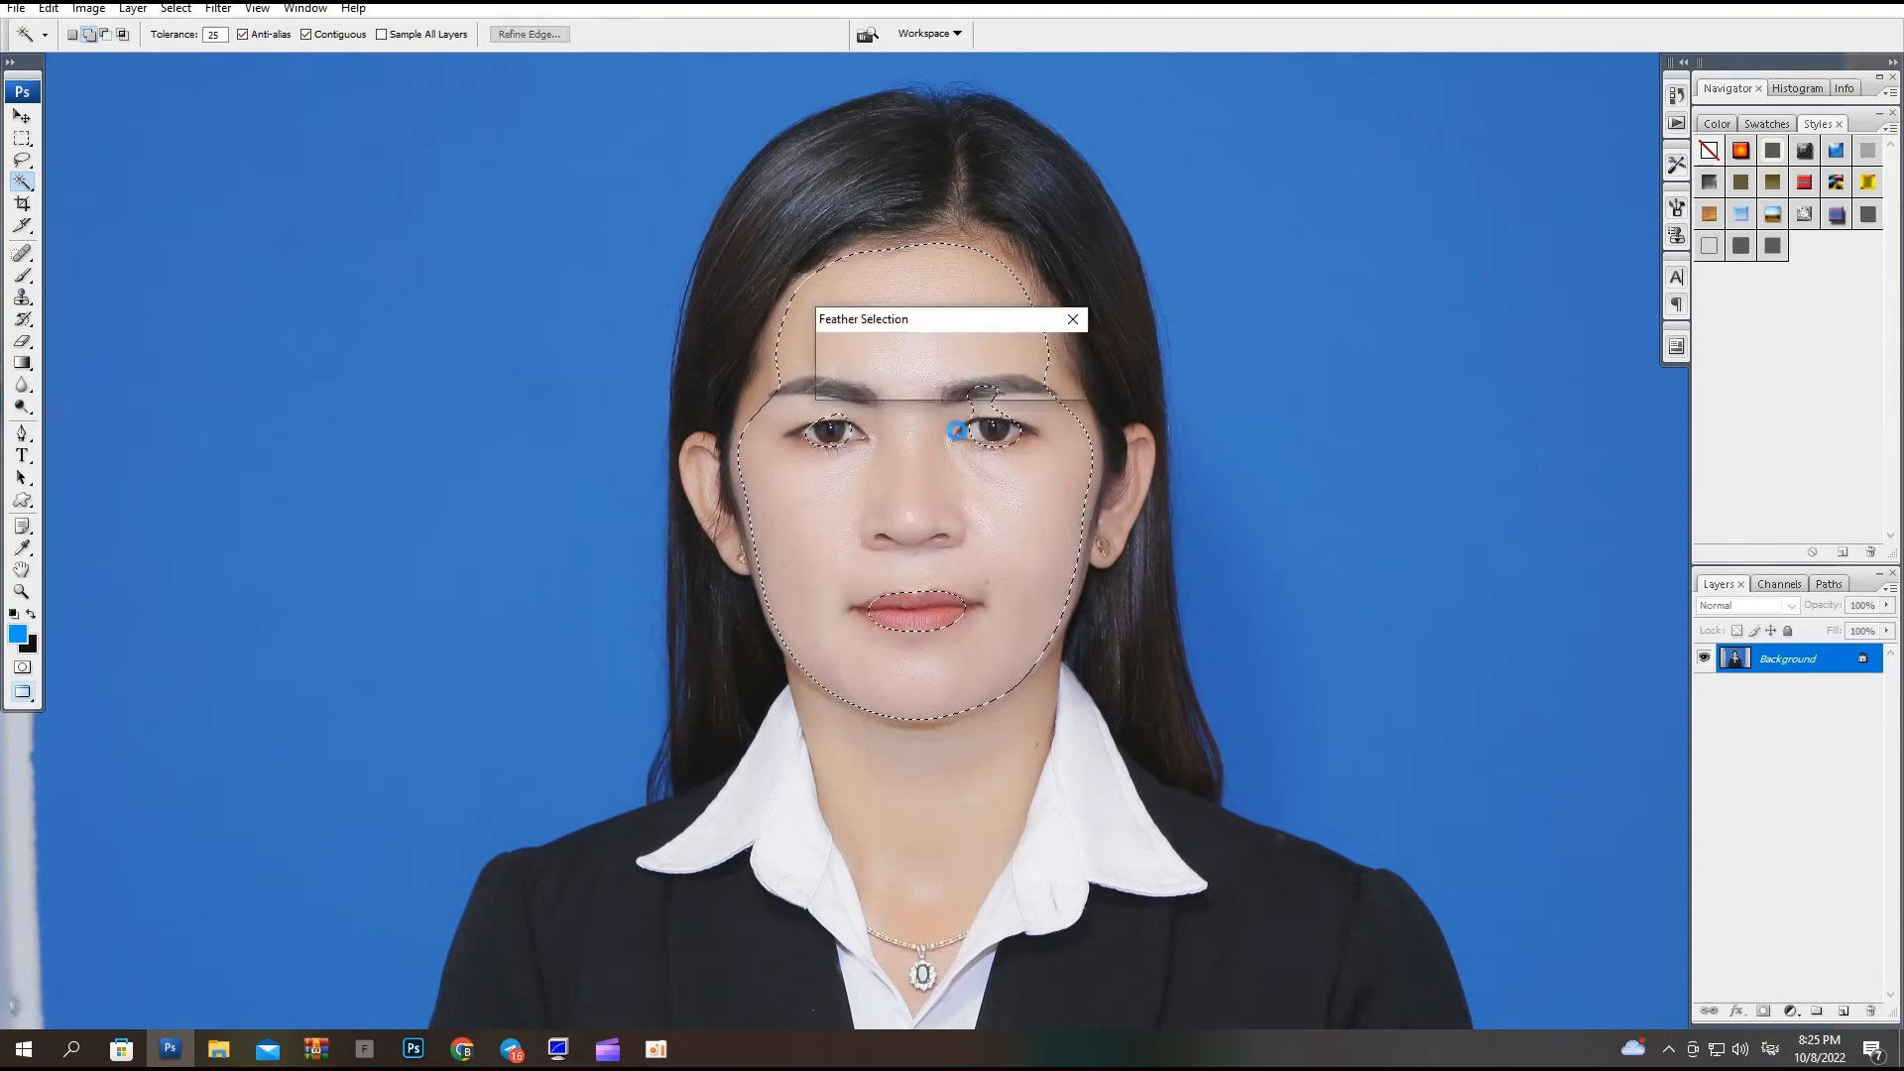
# Adjust the tones of the selected face, clear the selection, and apply Curves to the whole photo.
pyautogui.hotkey('ctrl', 'b')
pyautogui.moveTo(1518, 569); pyautogui.dragTo(1492, 557)
pyautogui.press('Return')
pyautogui.hotkey('ctrl', 'd')
pyautogui.hotkey('ctrl', '-')
pyautogui.hotkey('ctrl', 'm')
pyautogui.press('Return')
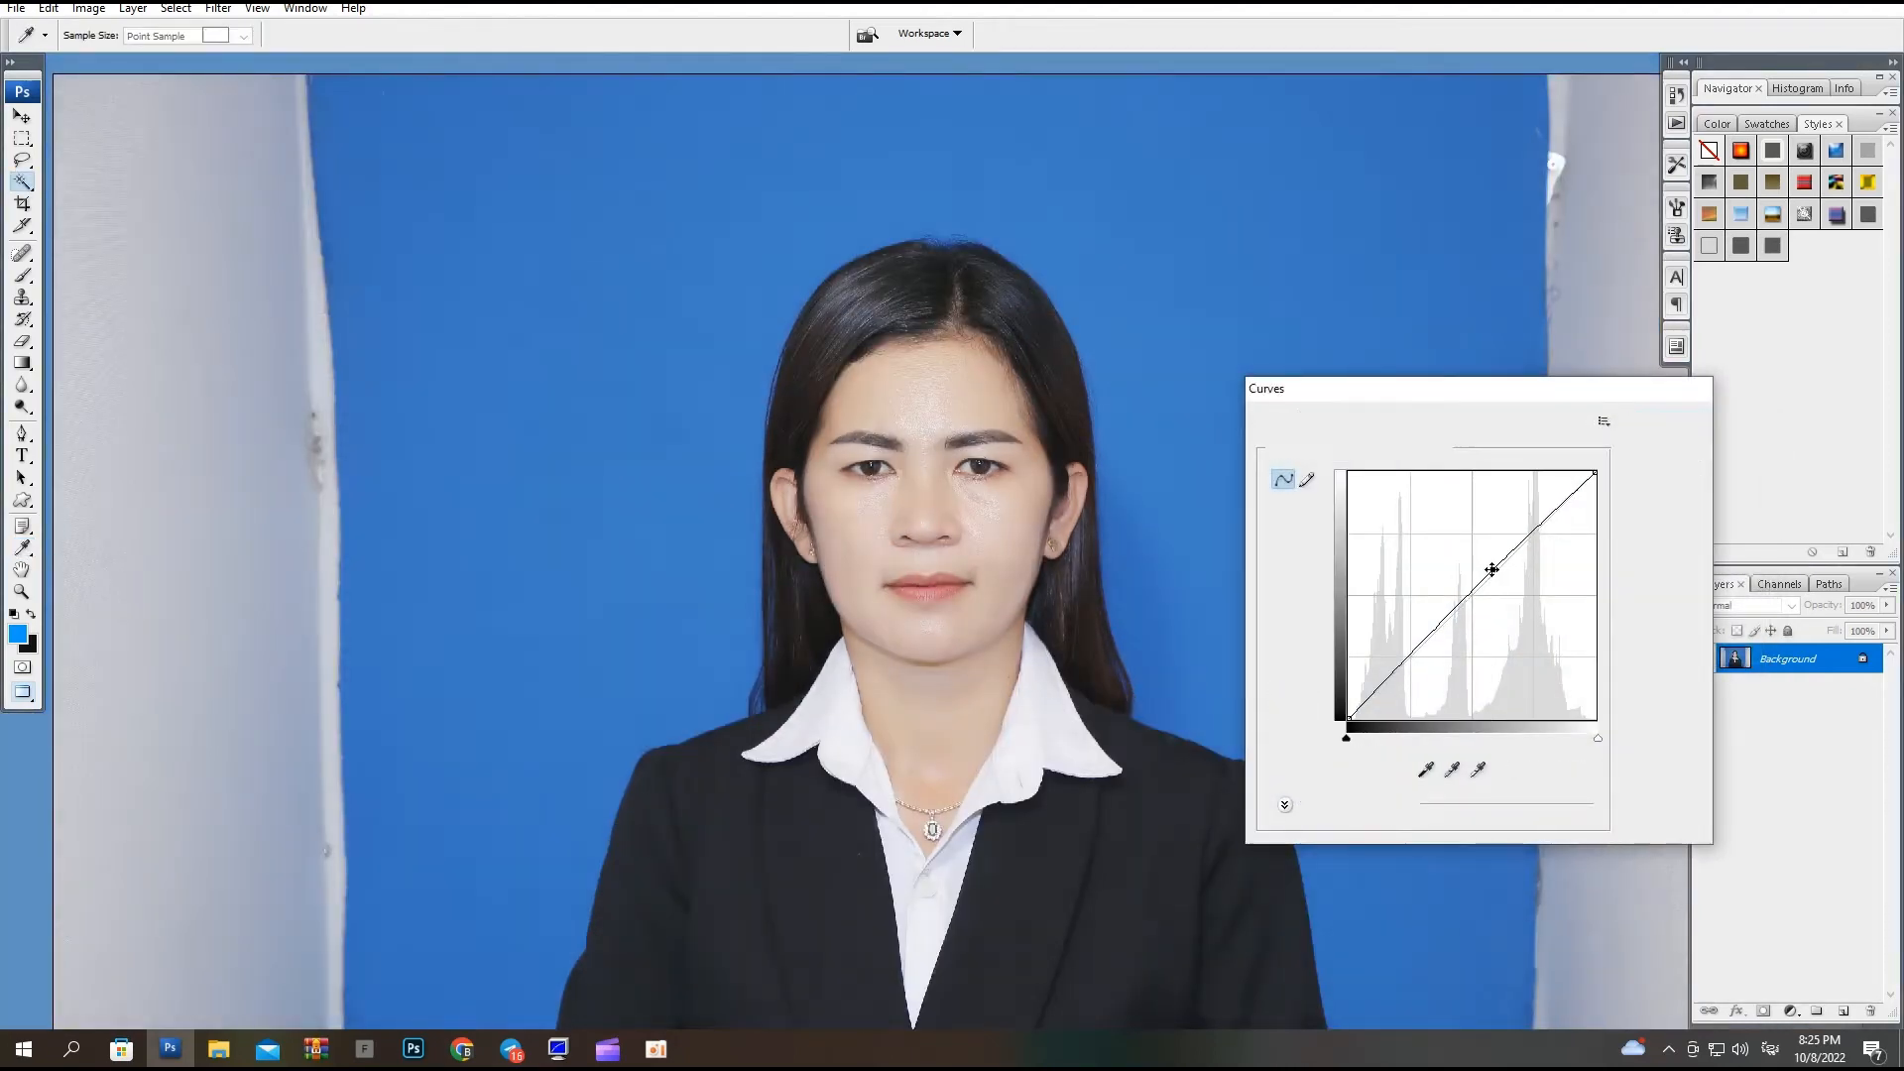
pyautogui.press('w')
pyautogui.hotkey('ctrl', '+')
pyautogui.press('o')
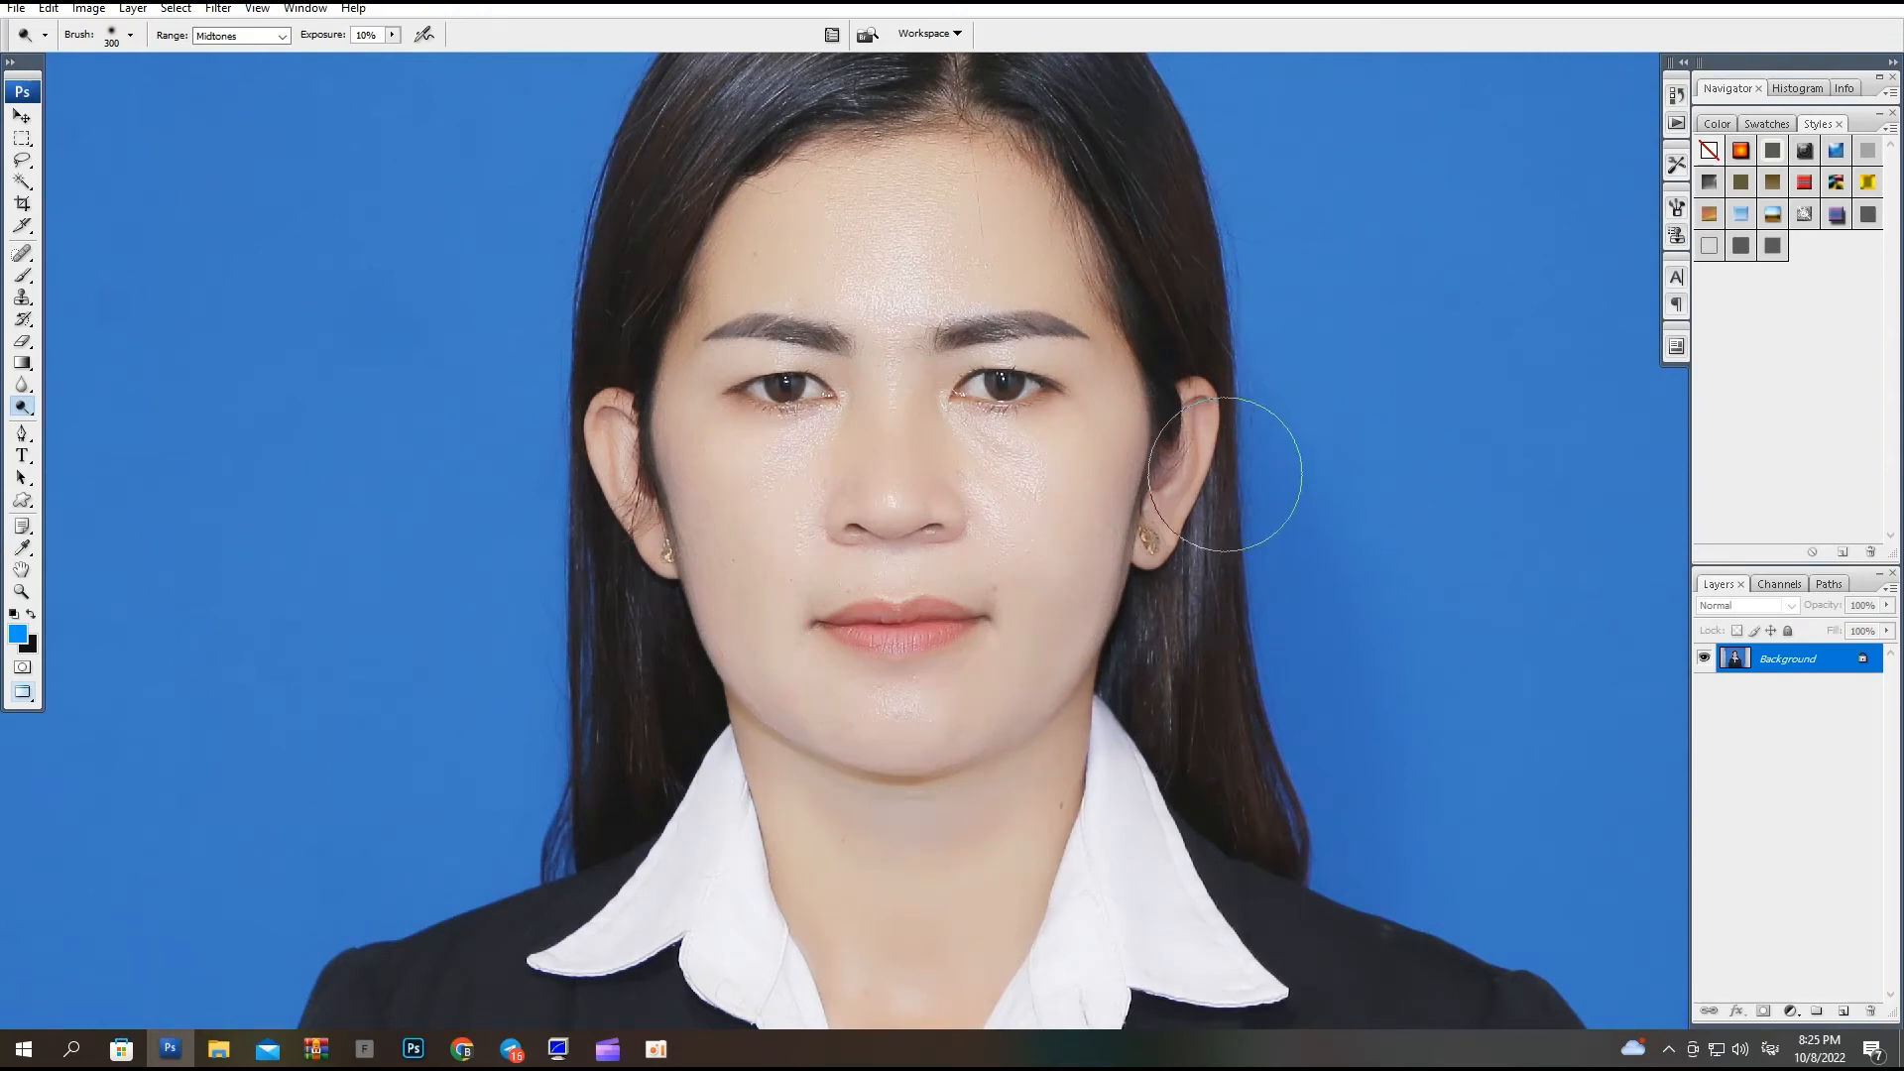
pyautogui.scroll(-3, 1250, 509)
pyautogui.scroll(4, 1111, 644)
pyautogui.moveTo(1131, 683); pyautogui.dragTo(1134, 698)
# Duplicate the Background layer once and make the original Background the active layer.
pyautogui.press('p')
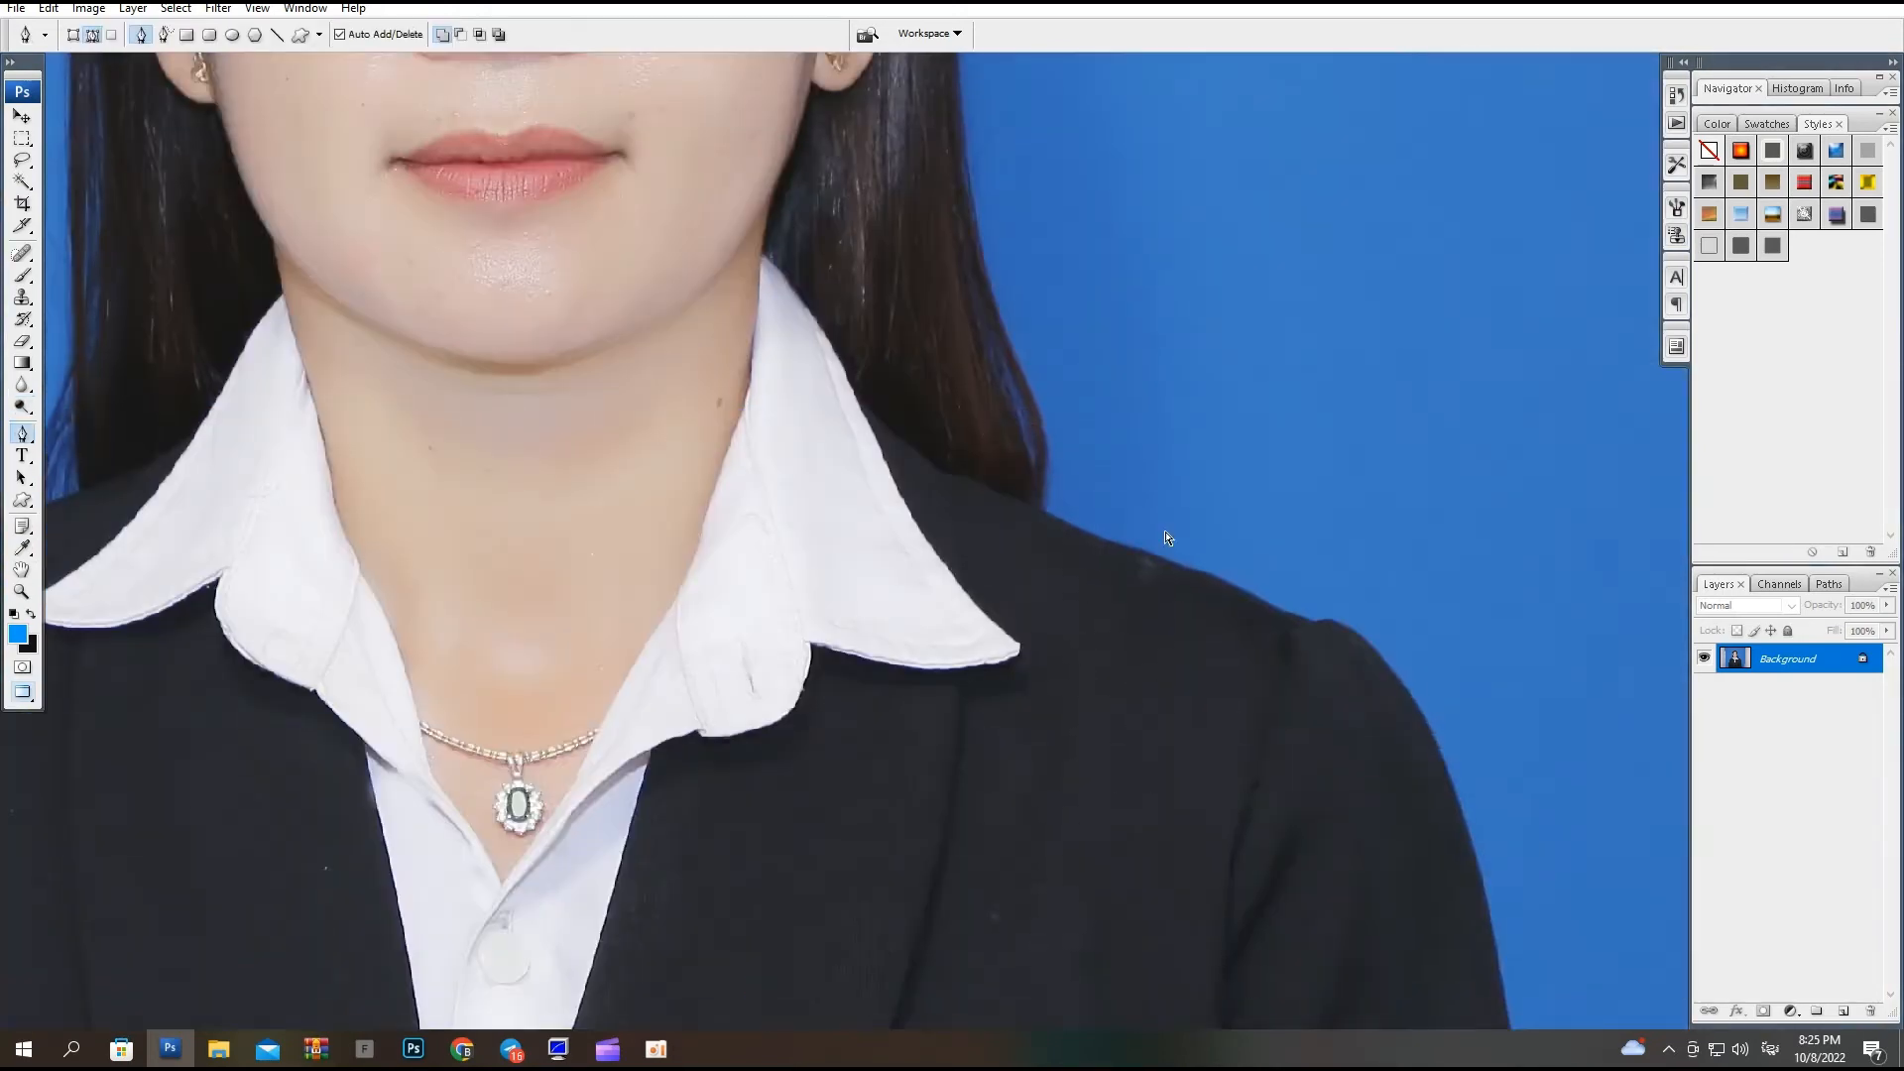
pyautogui.hotkey('ctrl', 'j')
pyautogui.hotkey('ctrl', 'j')
pyautogui.hotkey('ctrl', 'z')
pyautogui.click(1738, 688)
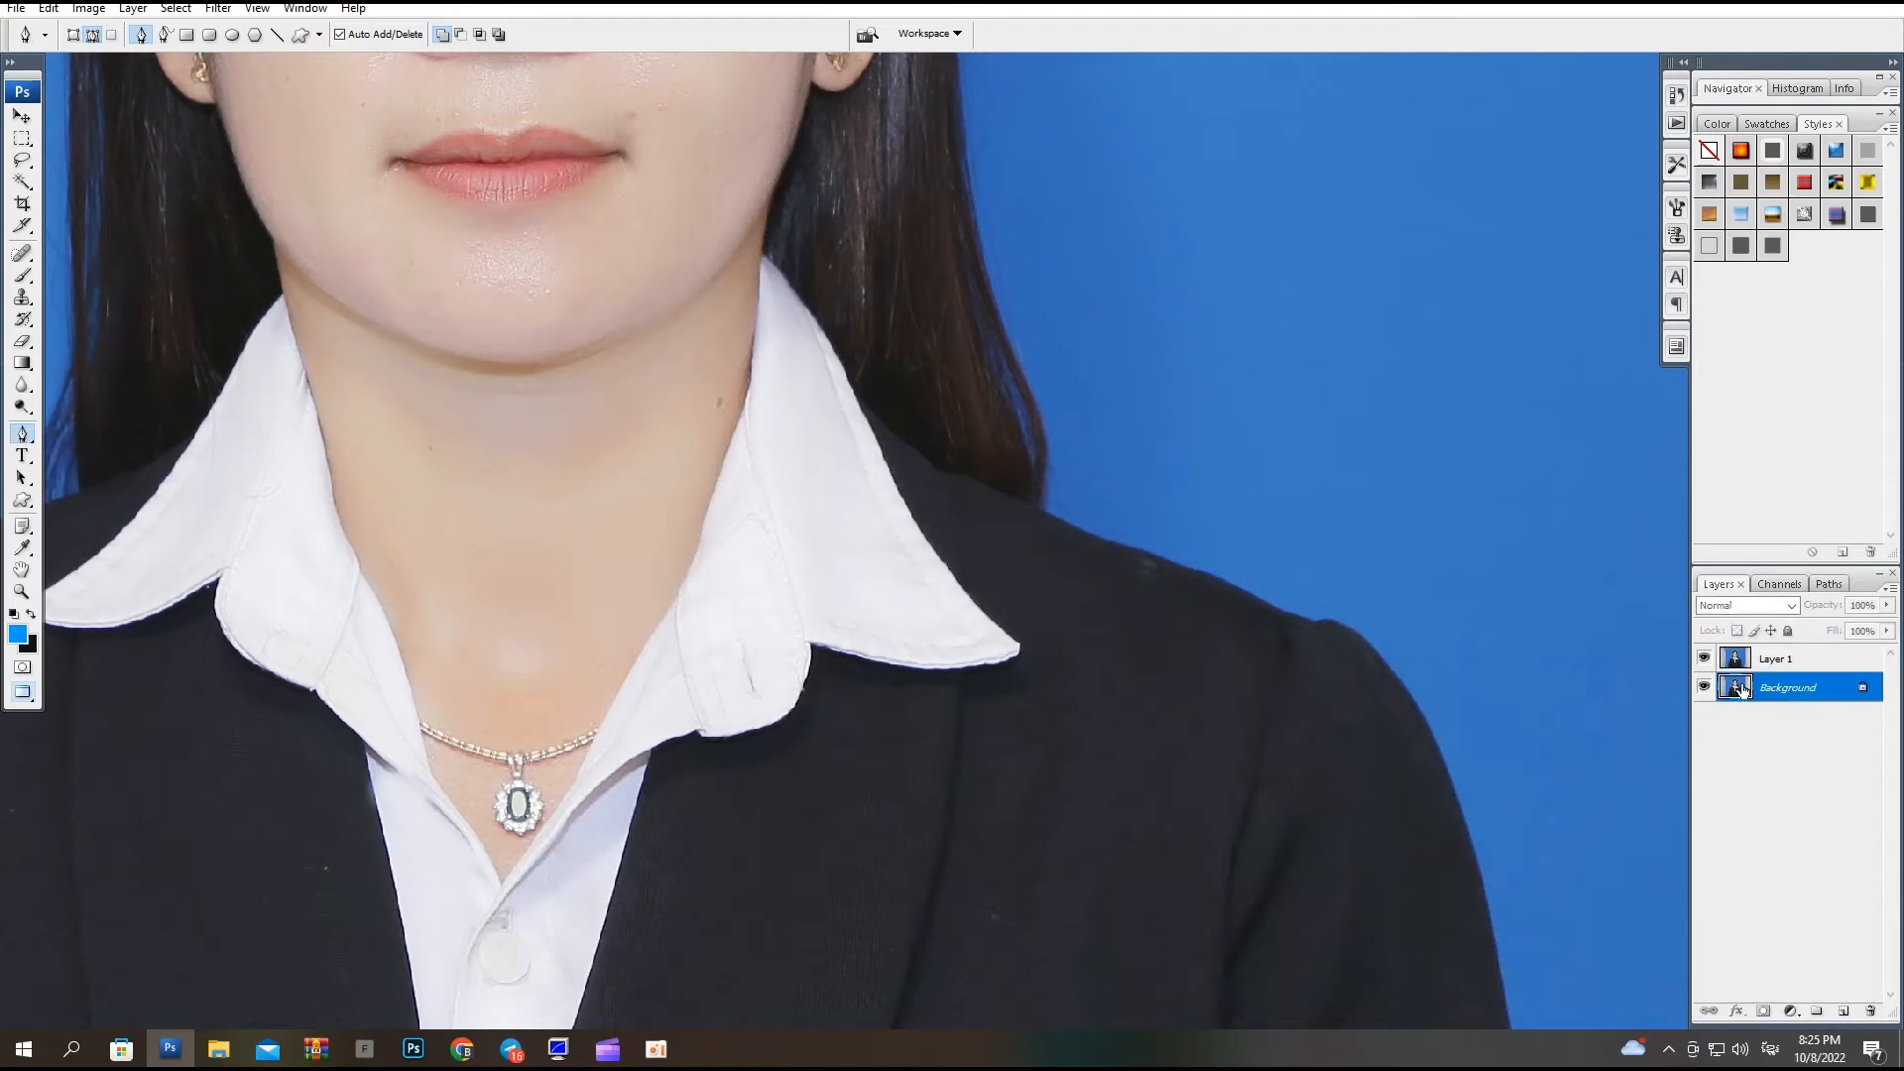
# Open the Extract filter on the Background layer and highlight the whole head and hair with a brush size of 711.
pyautogui.scroll(-2, 1147, 403)
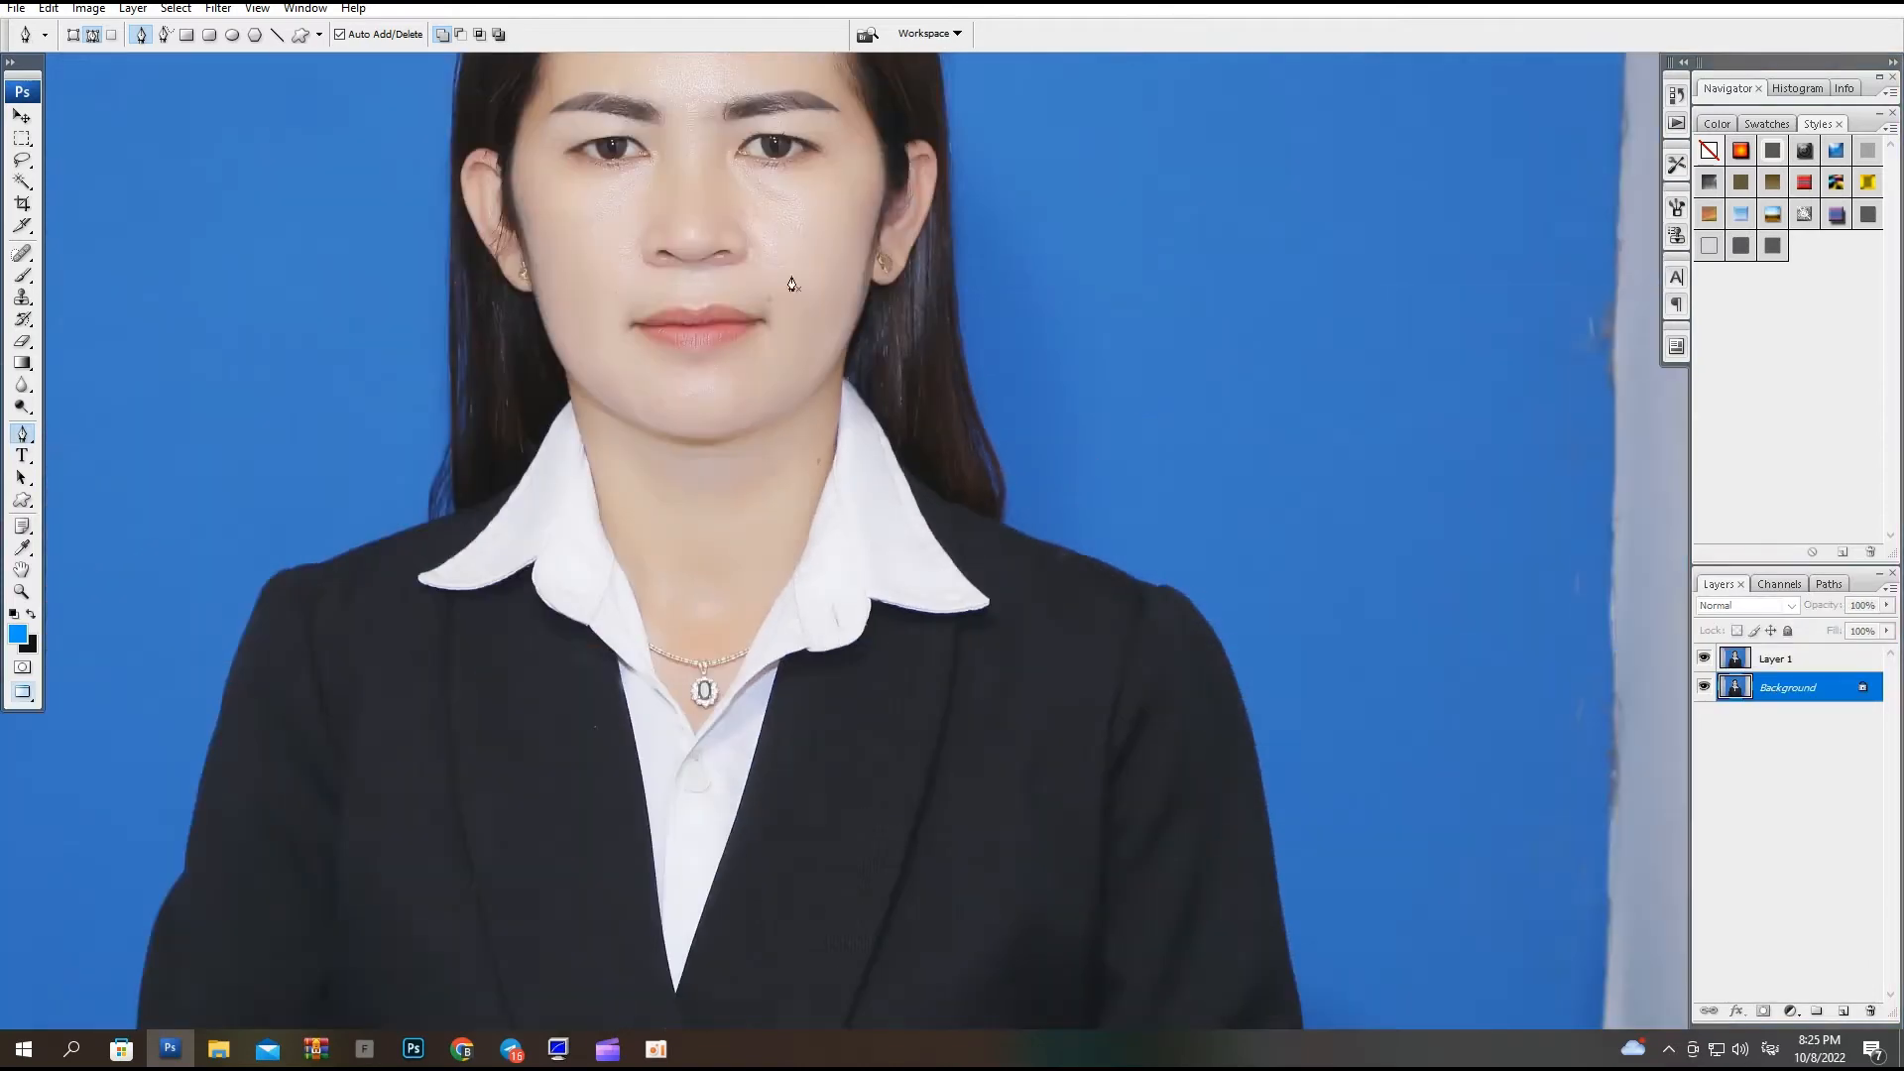
pyautogui.hotkey('ctrl', 'alt', 'x')
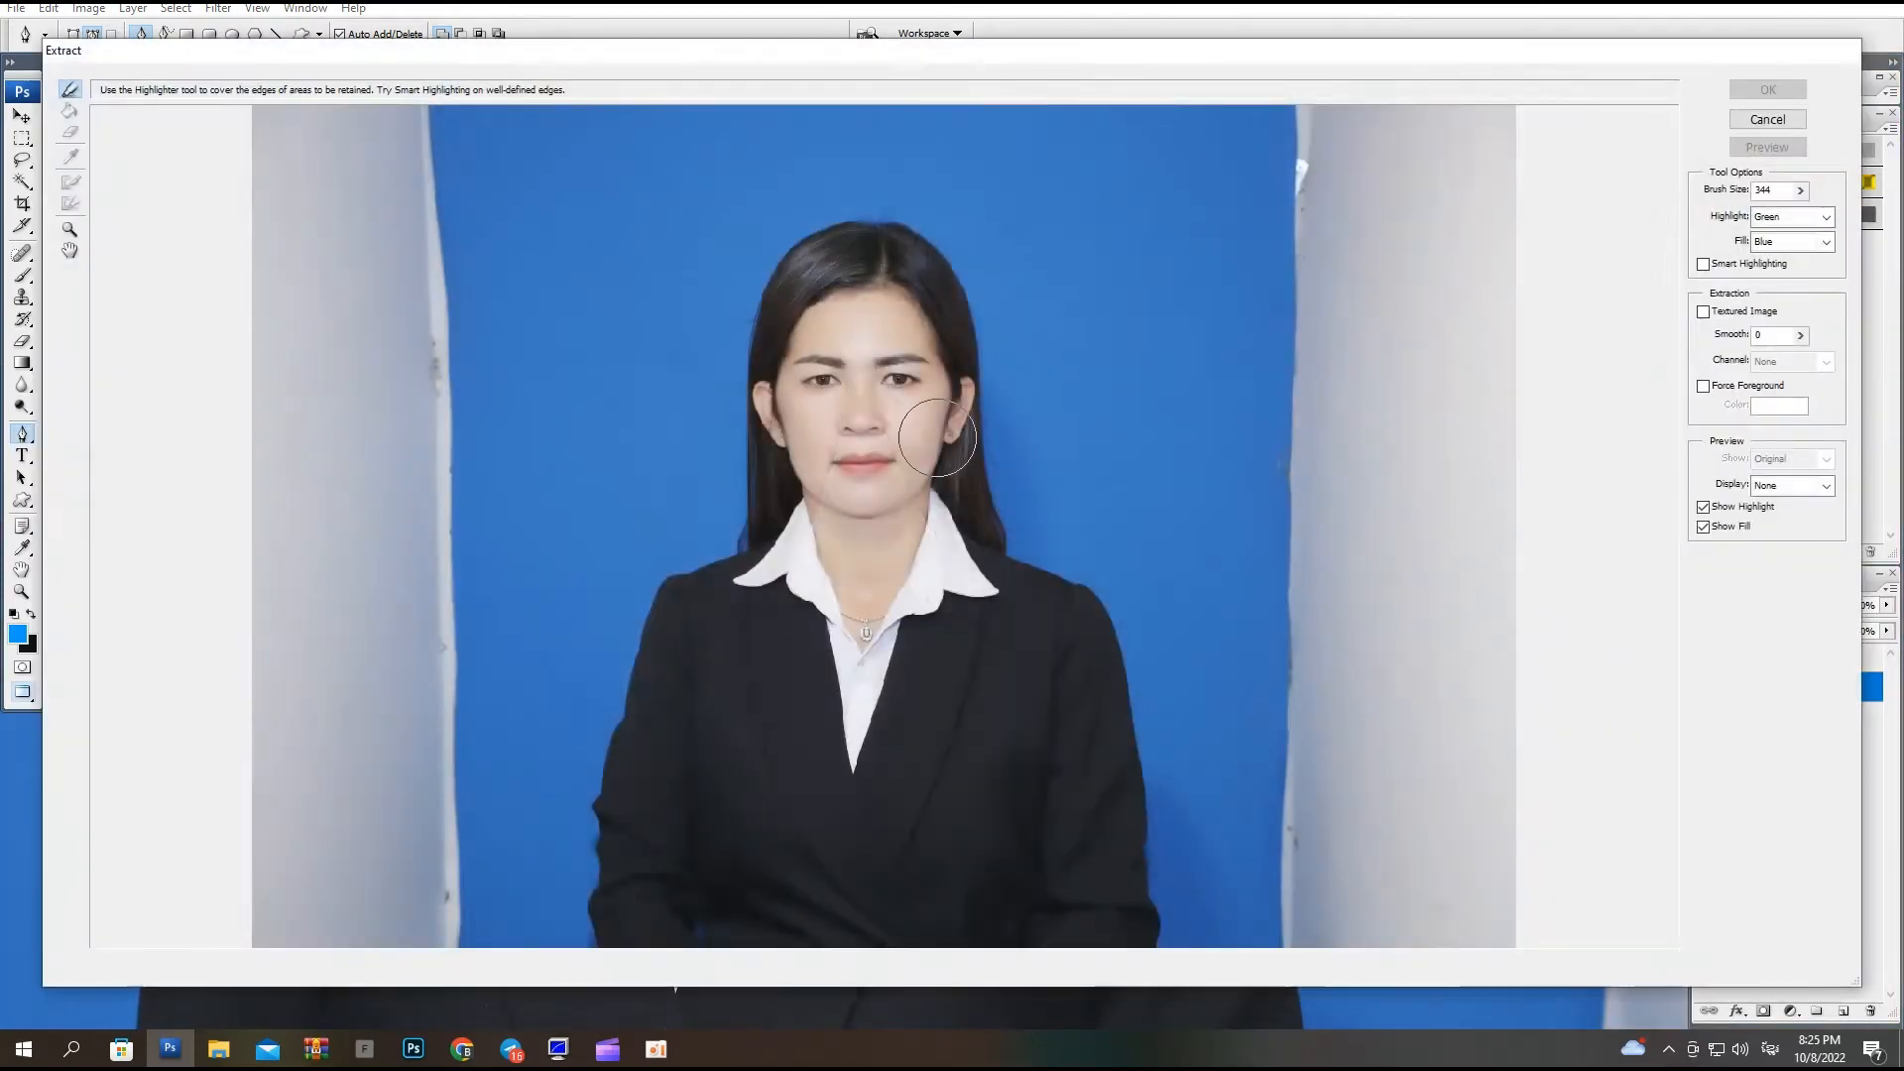
pyautogui.click(1801, 192)
pyautogui.click(1772, 213)
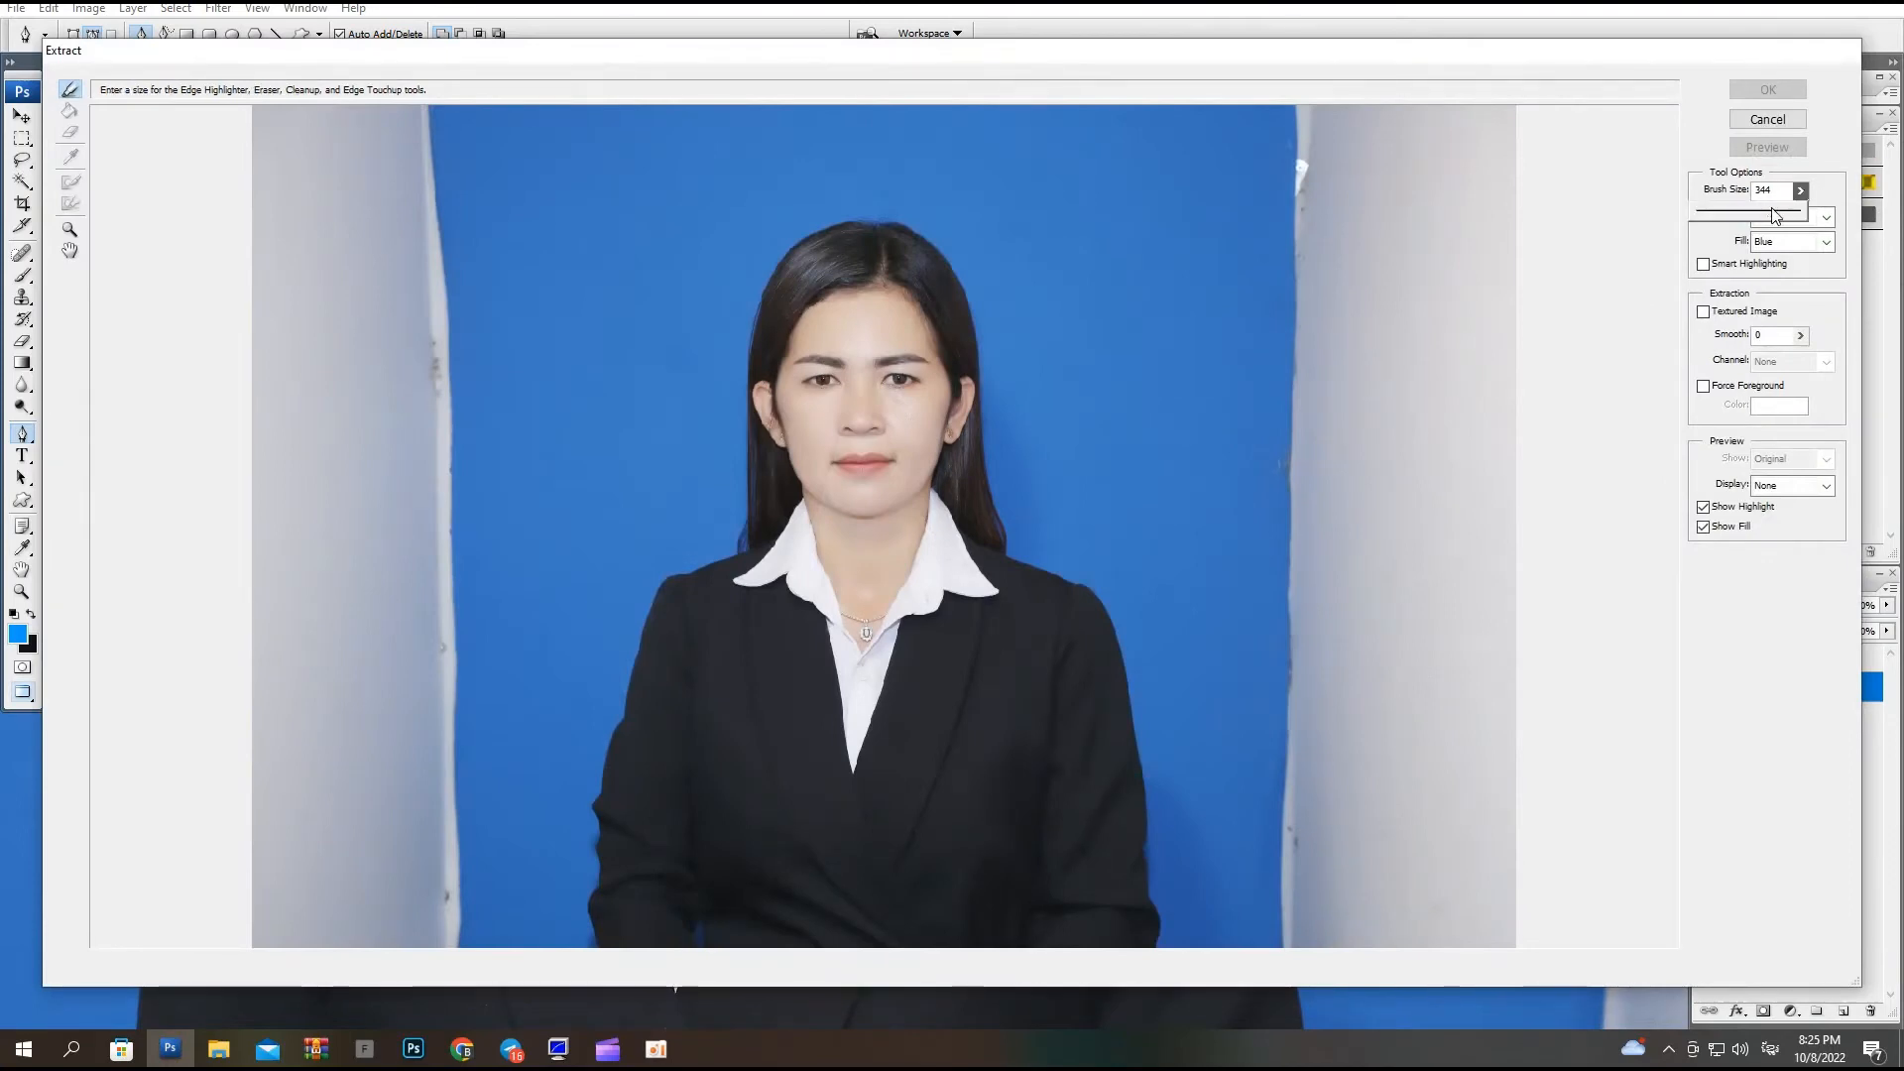
pyautogui.moveTo(956, 490)
pyautogui.mouseDown()
pyautogui.moveTo(937, 377)
pyautogui.moveTo(870, 260)
pyautogui.moveTo(819, 354)
pyautogui.moveTo(793, 521)
pyautogui.mouseUp()
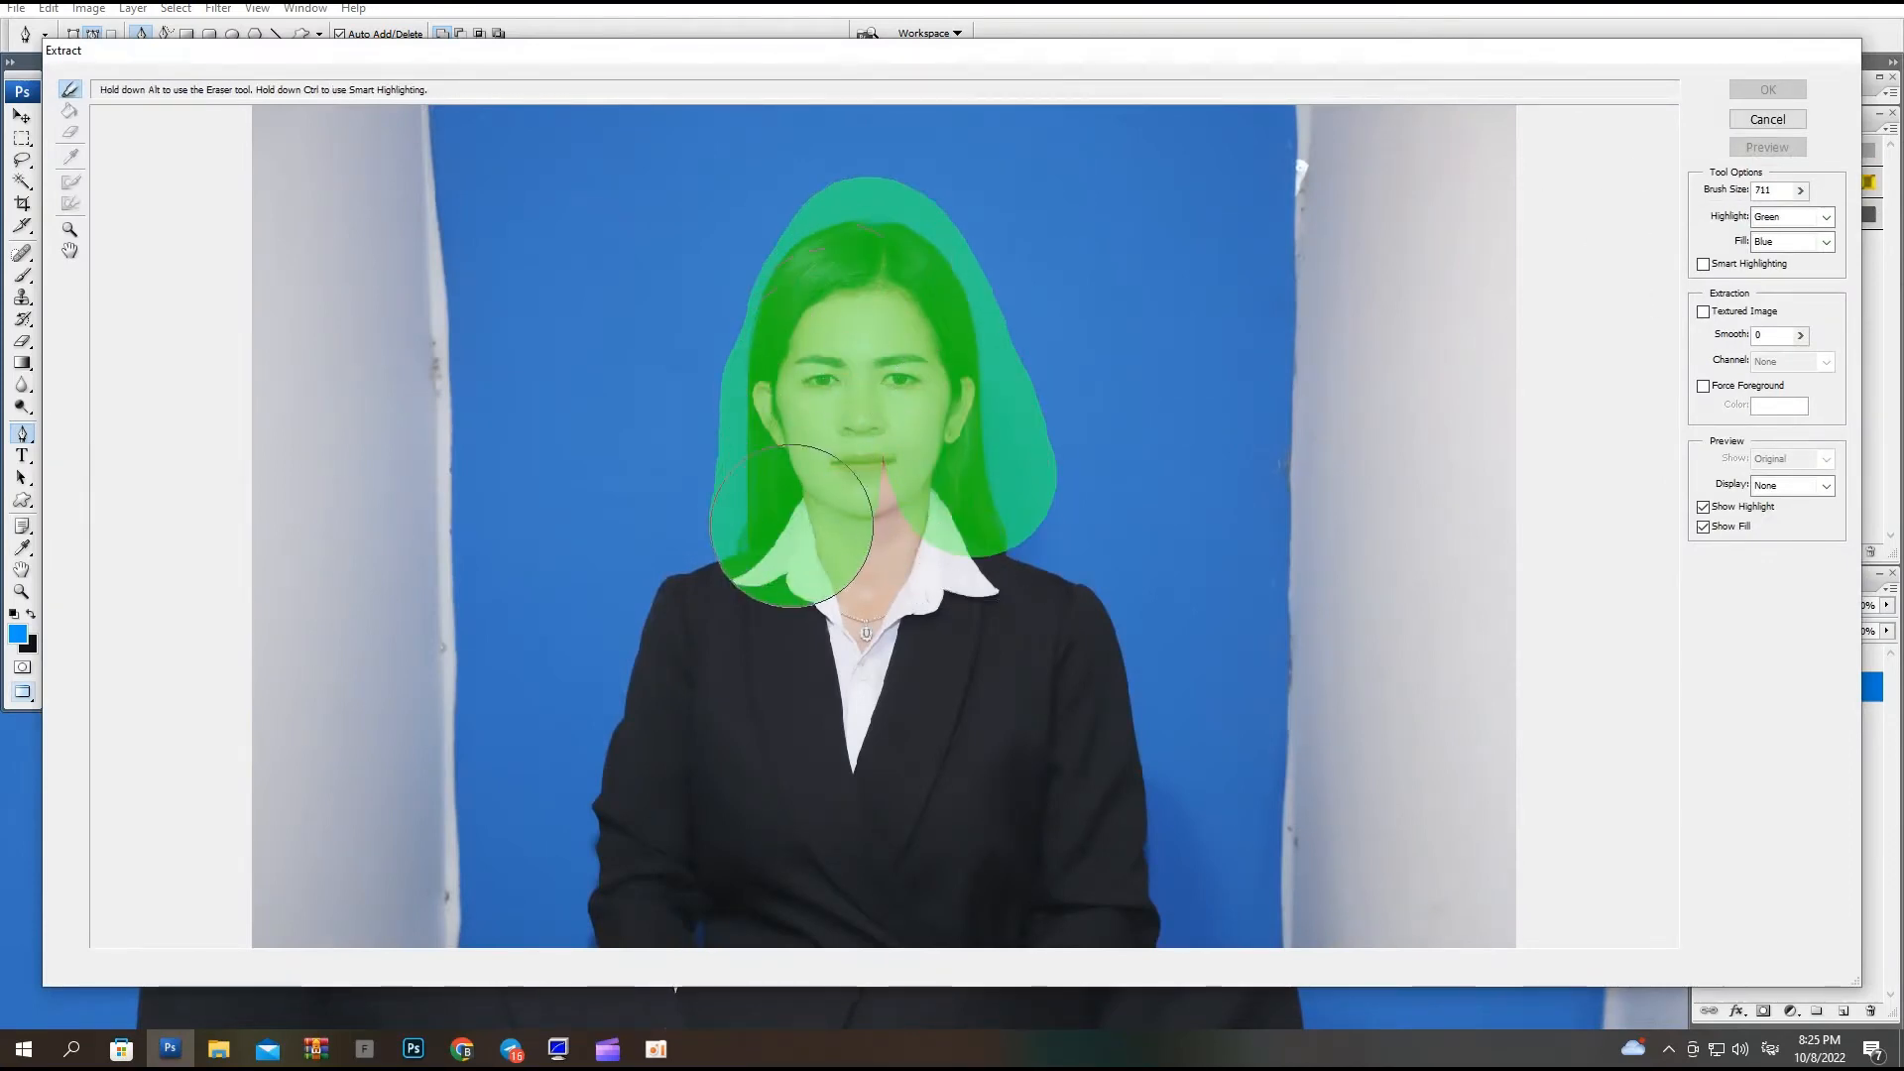
# Enable Force Foreground, sample the dark hair colour, and apply the extraction.
pyautogui.click(1703, 386)
pyautogui.press('i')
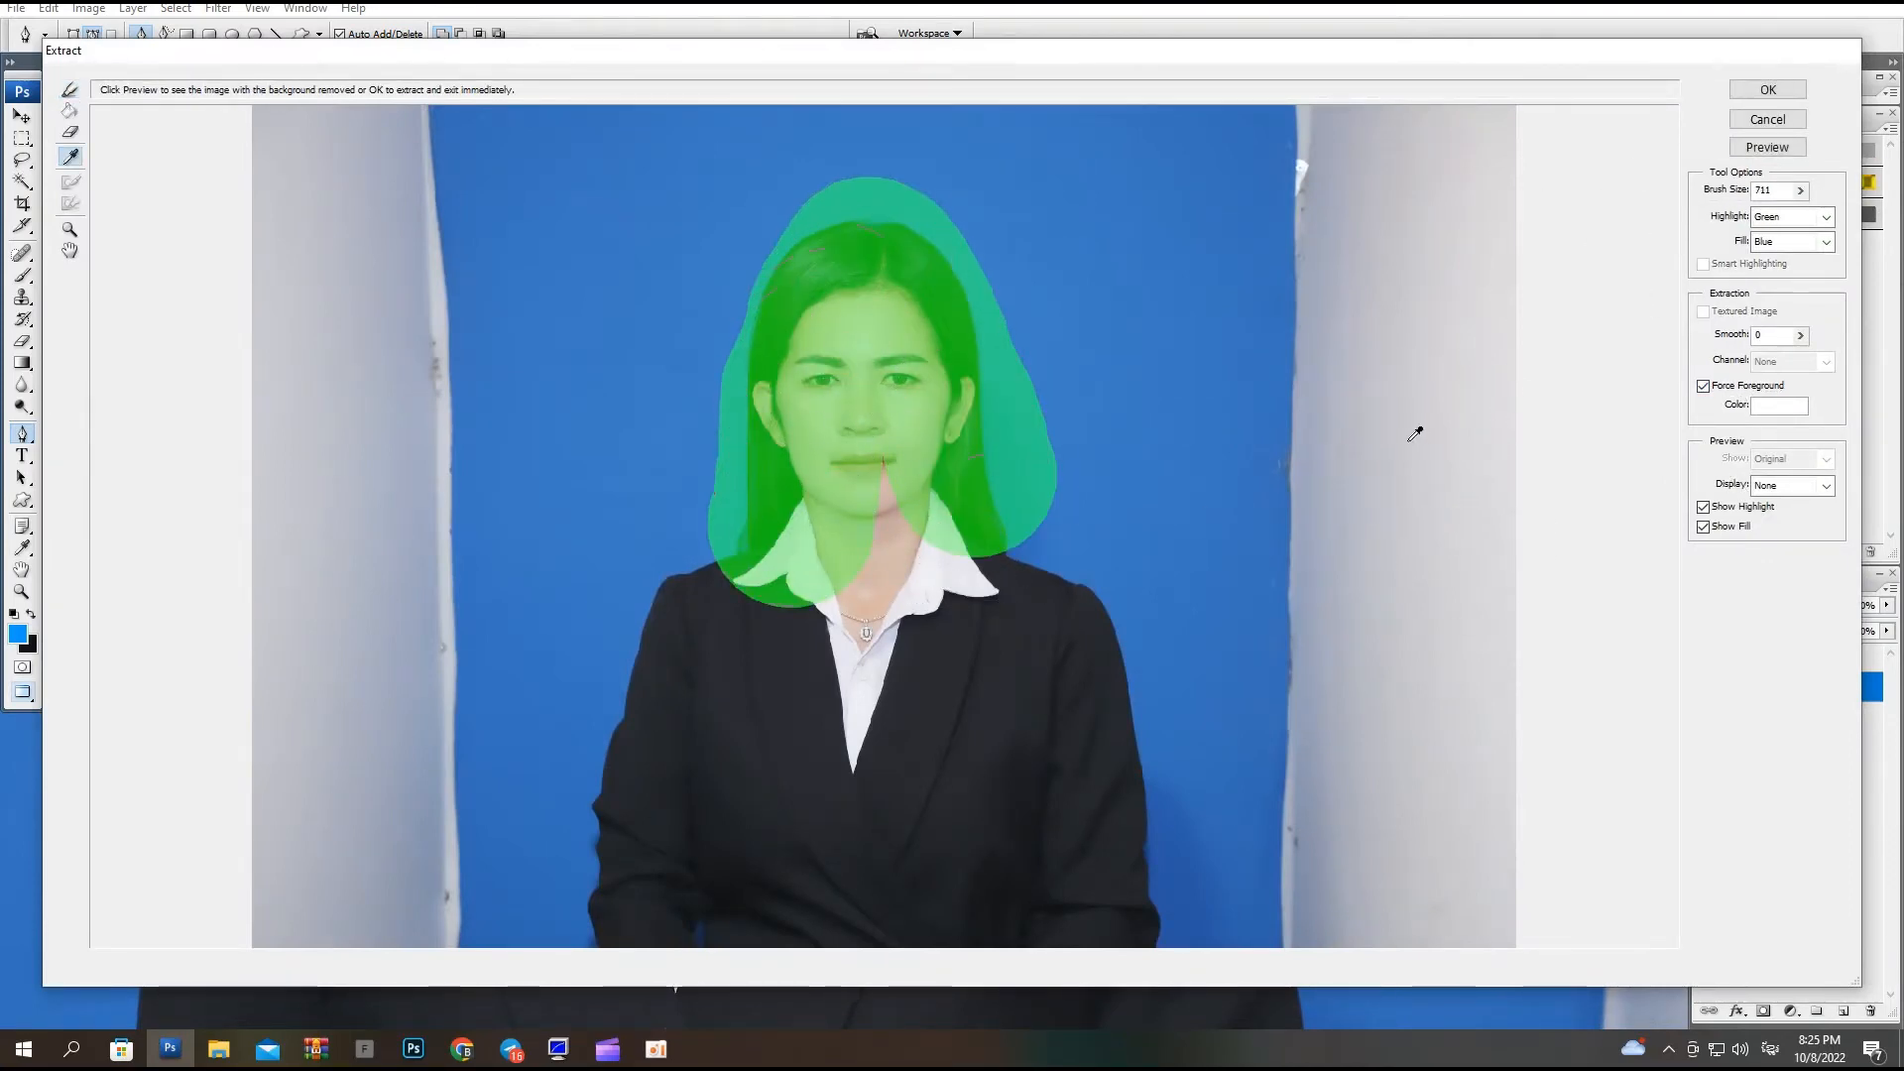
pyautogui.click(958, 286)
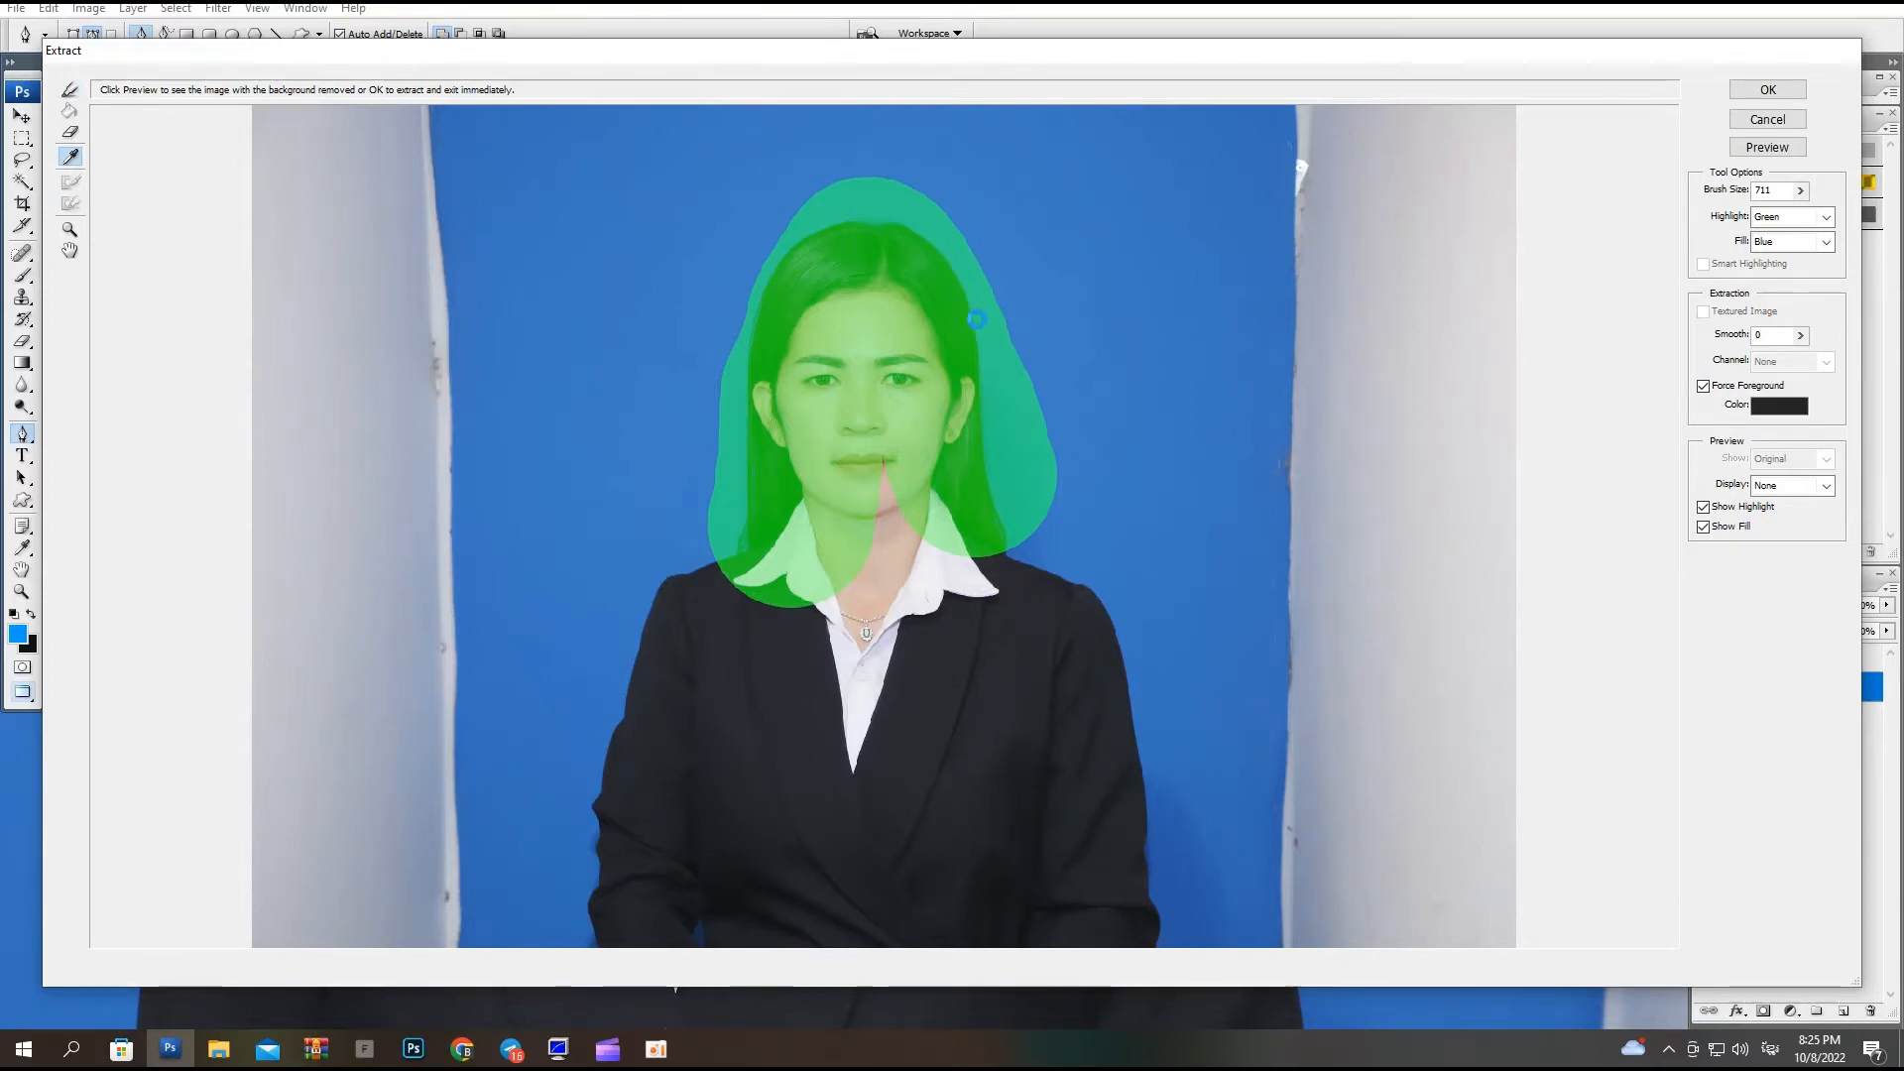
pyautogui.press('Return')
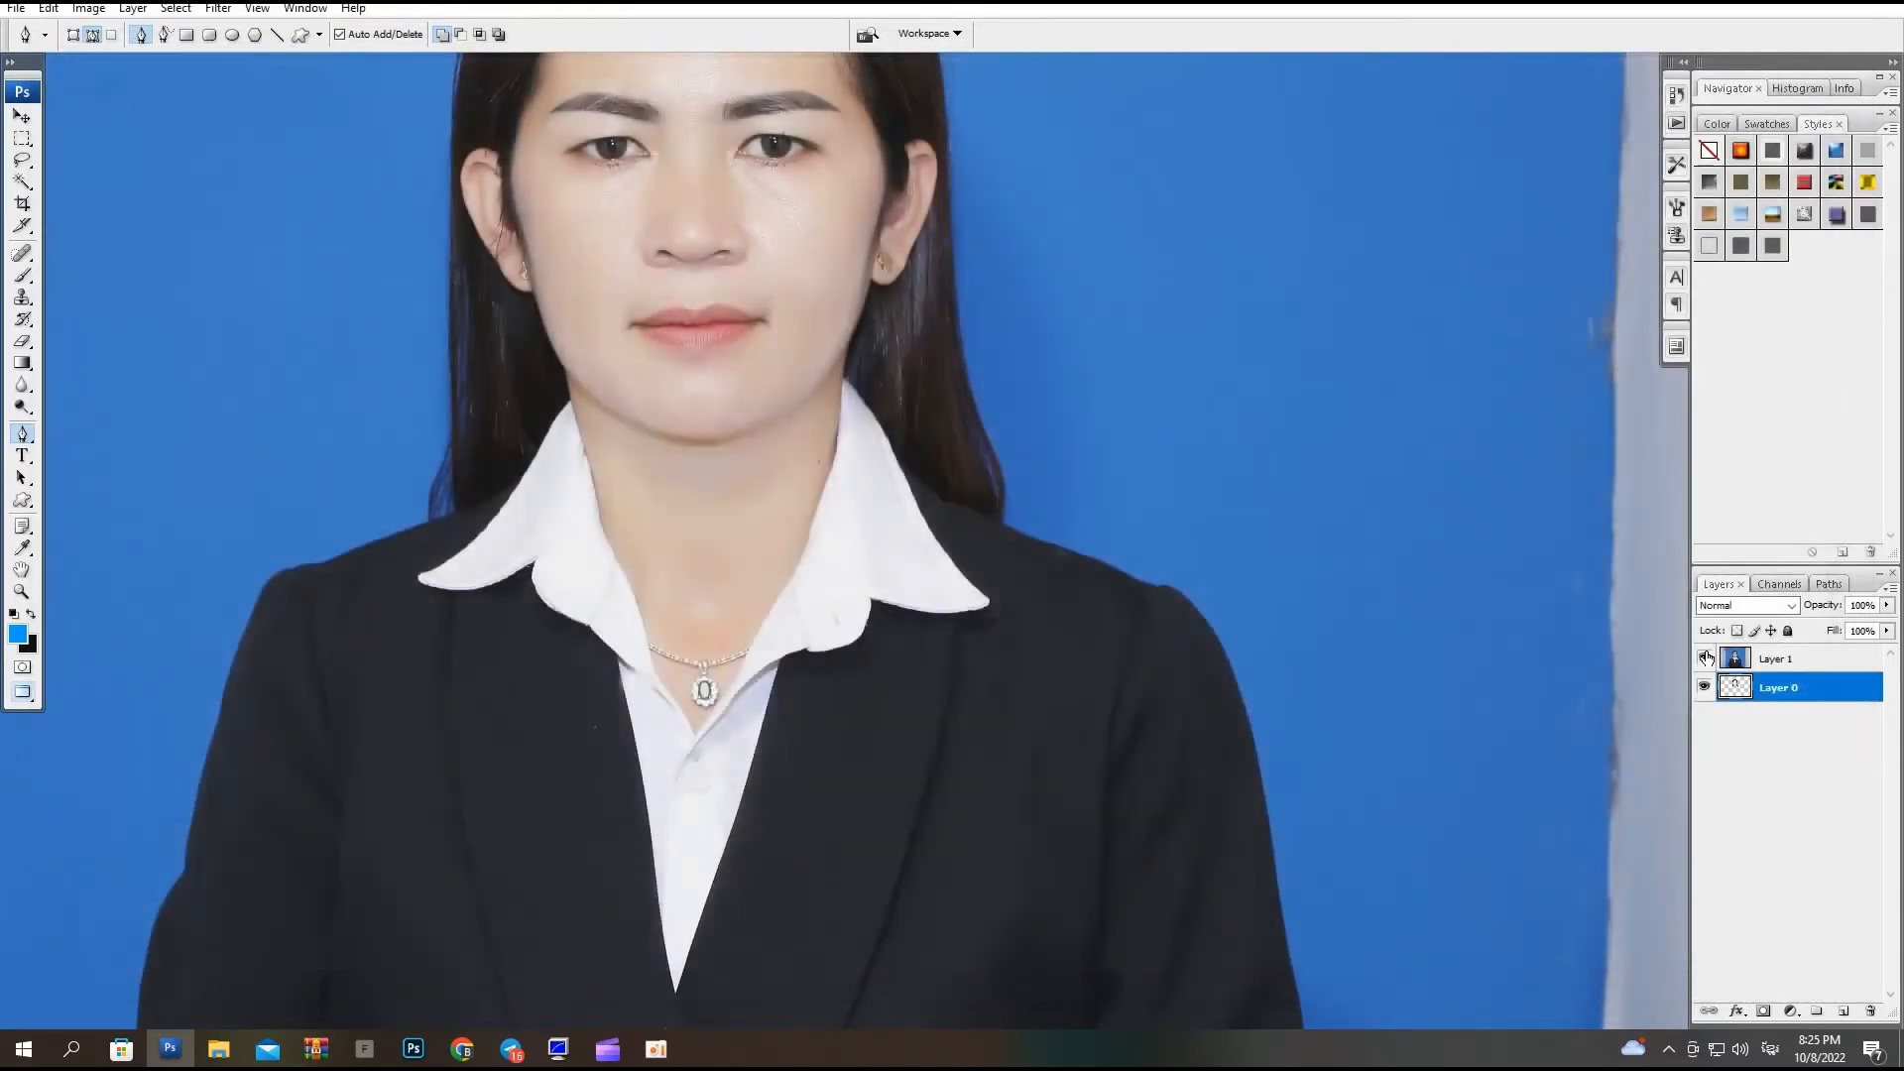
# On Layer 1, start a Pen path at the subject's left shoulder and trace upward just inside the hair's outer edge.
pyautogui.click(1735, 655)
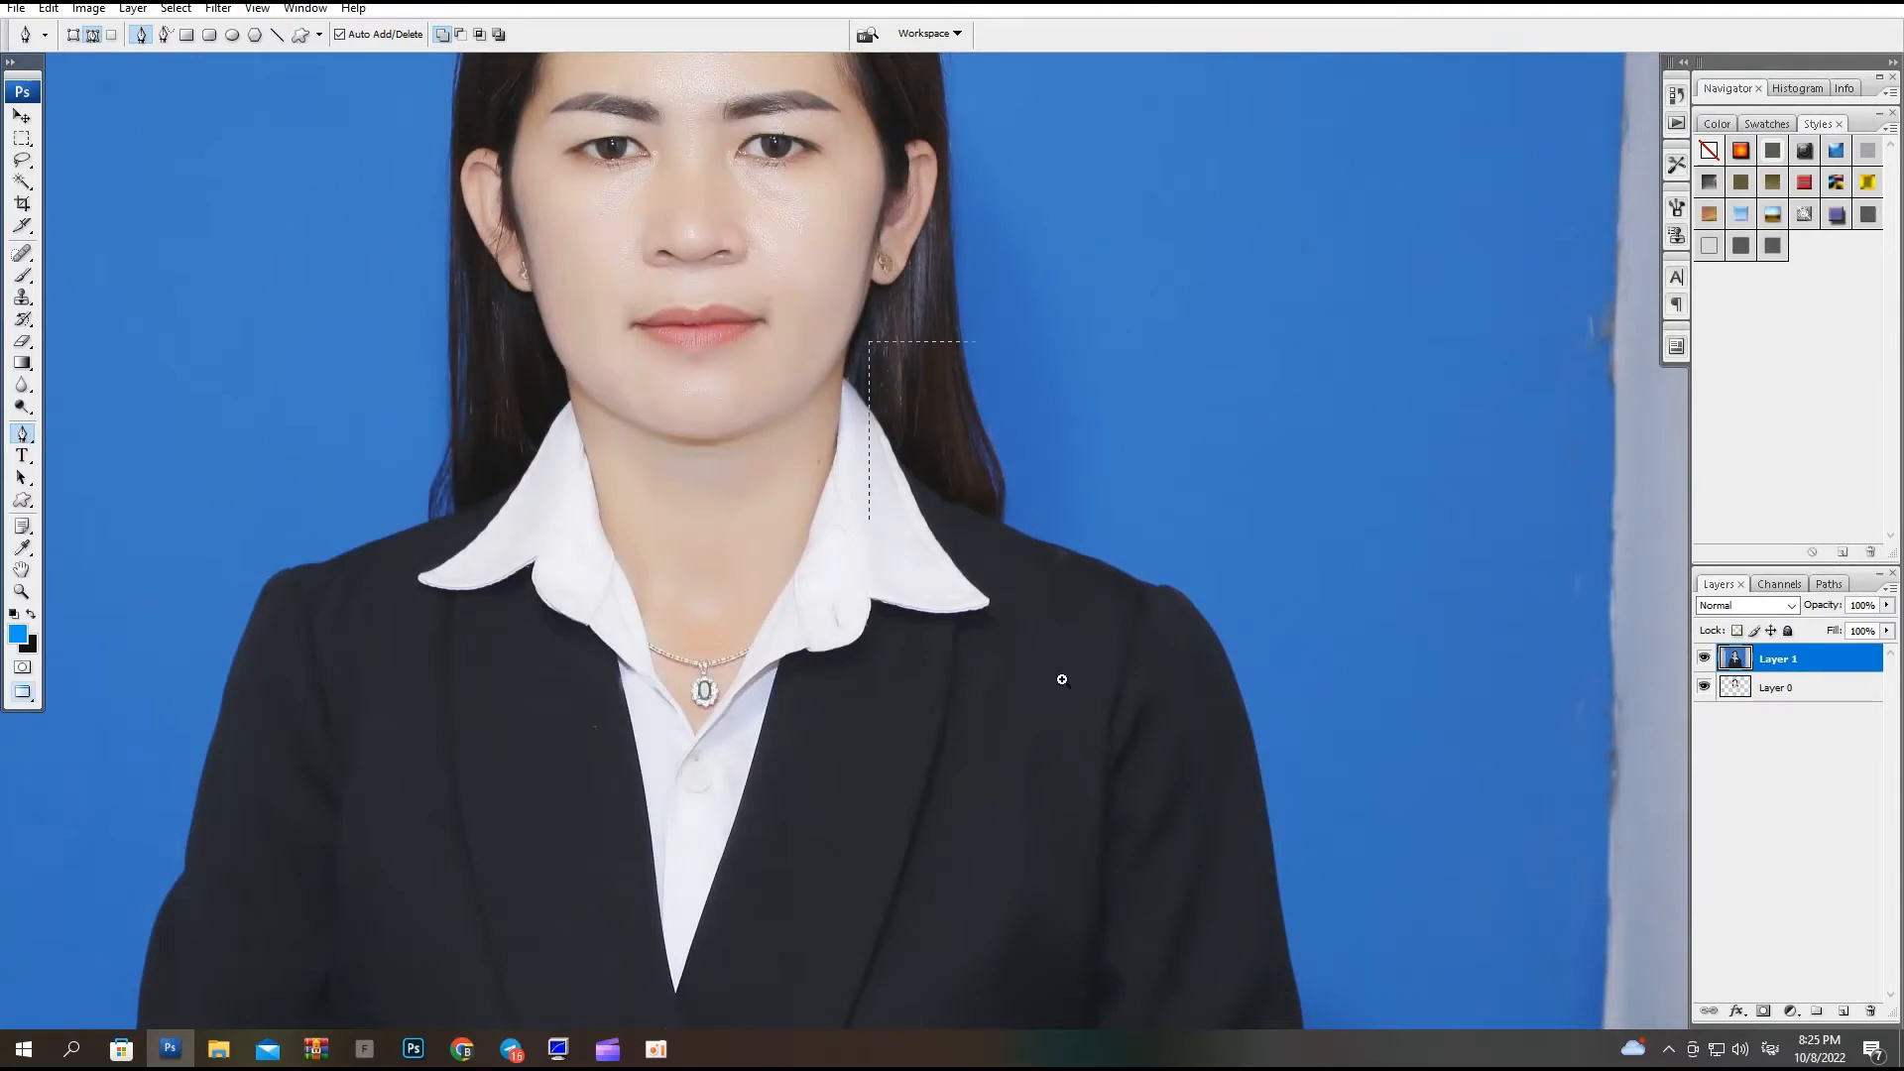
pyautogui.scroll(3, 1016, 542)
pyautogui.moveTo(959, 477); pyautogui.dragTo(919, 318)
pyautogui.moveTo(911, 263)
pyautogui.mouseDown()
pyautogui.moveTo(1054, 842)
pyautogui.moveTo(1126, 1007)
pyautogui.mouseUp()
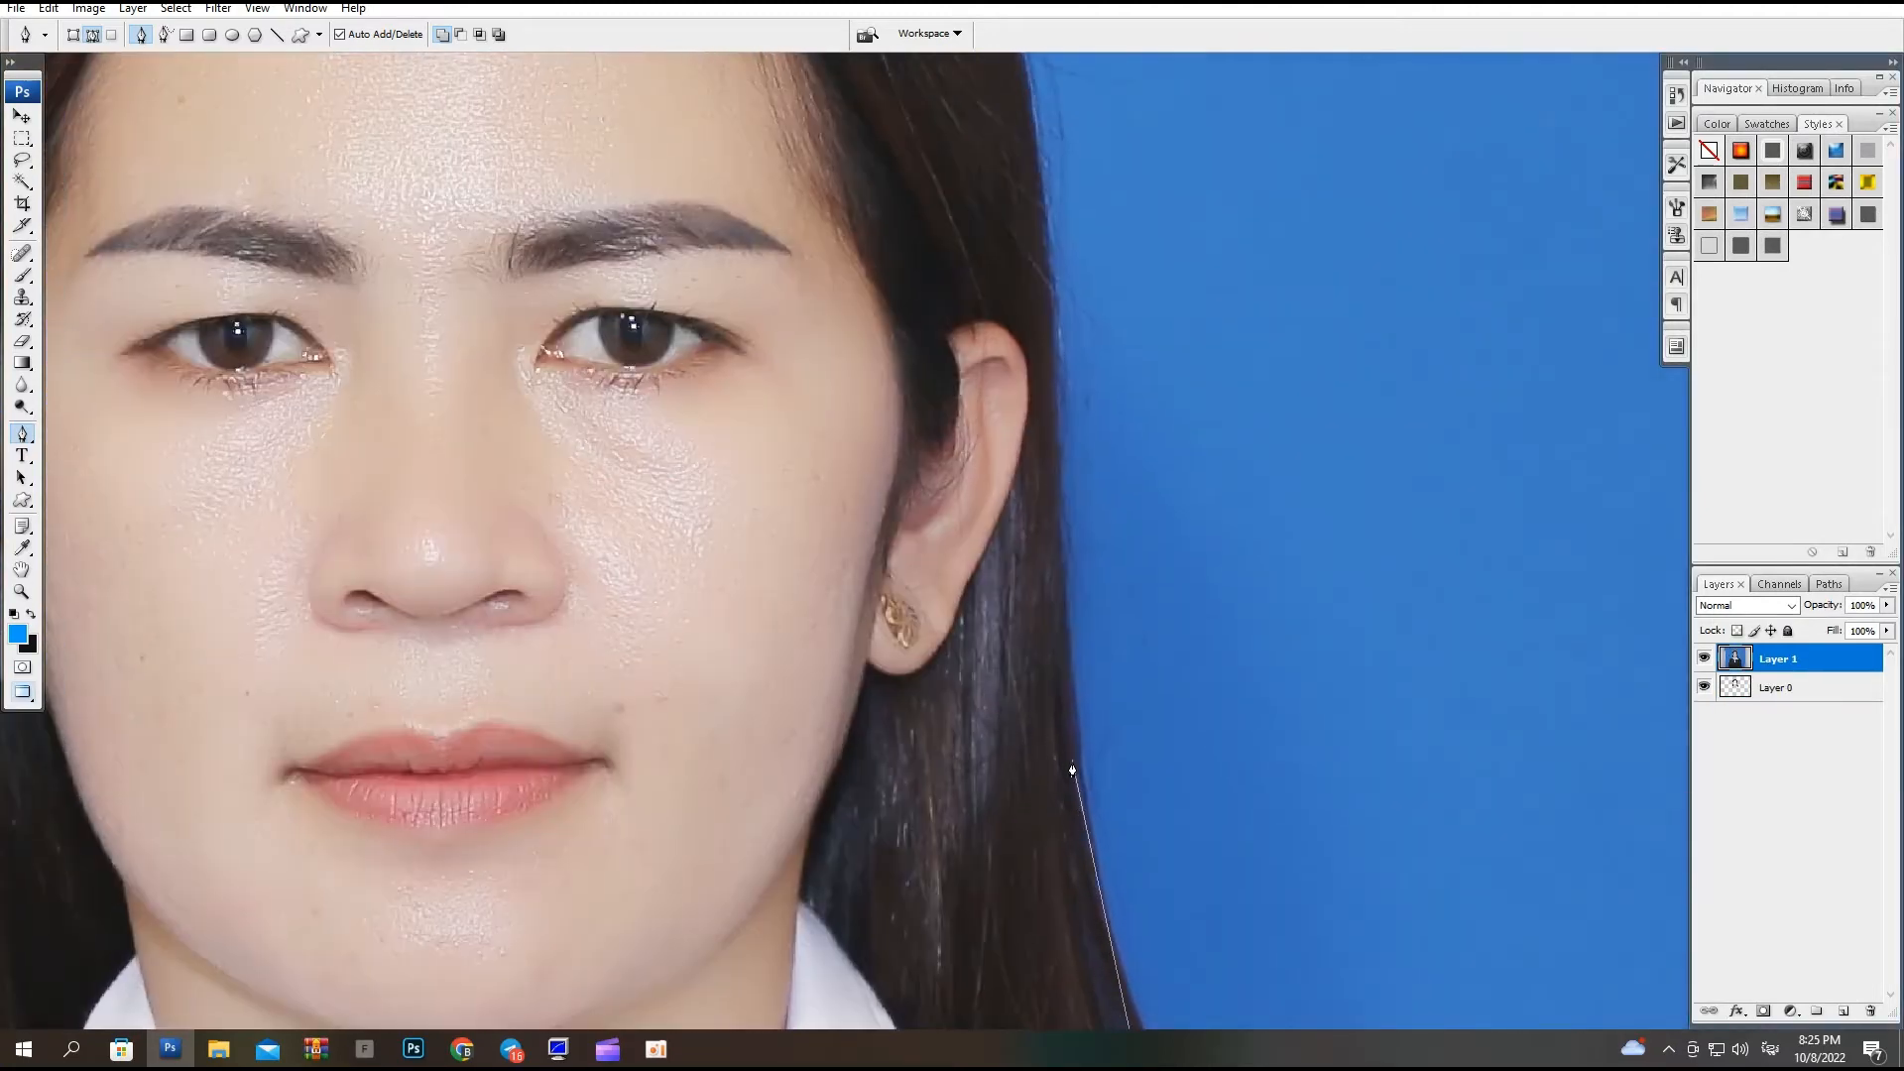
pyautogui.moveTo(1070, 767); pyautogui.dragTo(1052, 583)
pyautogui.moveTo(1001, 72); pyautogui.dragTo(1070, 729)
pyautogui.moveTo(1058, 616); pyautogui.dragTo(1007, 358)
# Continue the Pen path over the crown of the head and down the hair on the subject's right side.
pyautogui.moveTo(841, 273); pyautogui.dragTo(903, 333)
pyautogui.moveTo(781, 261); pyautogui.dragTo(695, 221)
pyautogui.moveTo(448, 233)
pyautogui.mouseDown()
pyautogui.moveTo(778, 337)
pyautogui.moveTo(551, 469)
pyautogui.mouseUp()
pyautogui.moveTo(378, 734)
pyautogui.mouseDown()
pyautogui.moveTo(781, 313)
pyautogui.moveTo(714, 584)
pyautogui.mouseUp()
pyautogui.moveTo(725, 959)
pyautogui.mouseDown()
pyautogui.moveTo(777, 591)
pyautogui.moveTo(746, 375)
pyautogui.mouseUp()
pyautogui.moveTo(758, 541)
pyautogui.mouseDown()
pyautogui.moveTo(755, 837)
pyautogui.moveTo(786, 309)
pyautogui.mouseUp()
# Extend the Pen path from the hair along the subject's right shoulder and down the jacket sleeve.
pyautogui.moveTo(782, 448)
pyautogui.mouseDown()
pyautogui.moveTo(770, 489)
pyautogui.moveTo(783, 448)
pyautogui.mouseUp()
pyautogui.moveTo(578, 609); pyautogui.dragTo(623, 517)
pyautogui.moveTo(581, 628); pyautogui.dragTo(813, 79)
pyautogui.moveTo(673, 359); pyautogui.dragTo(584, 696)
pyautogui.moveTo(546, 888); pyautogui.dragTo(808, 307)
pyautogui.click(754, 792)
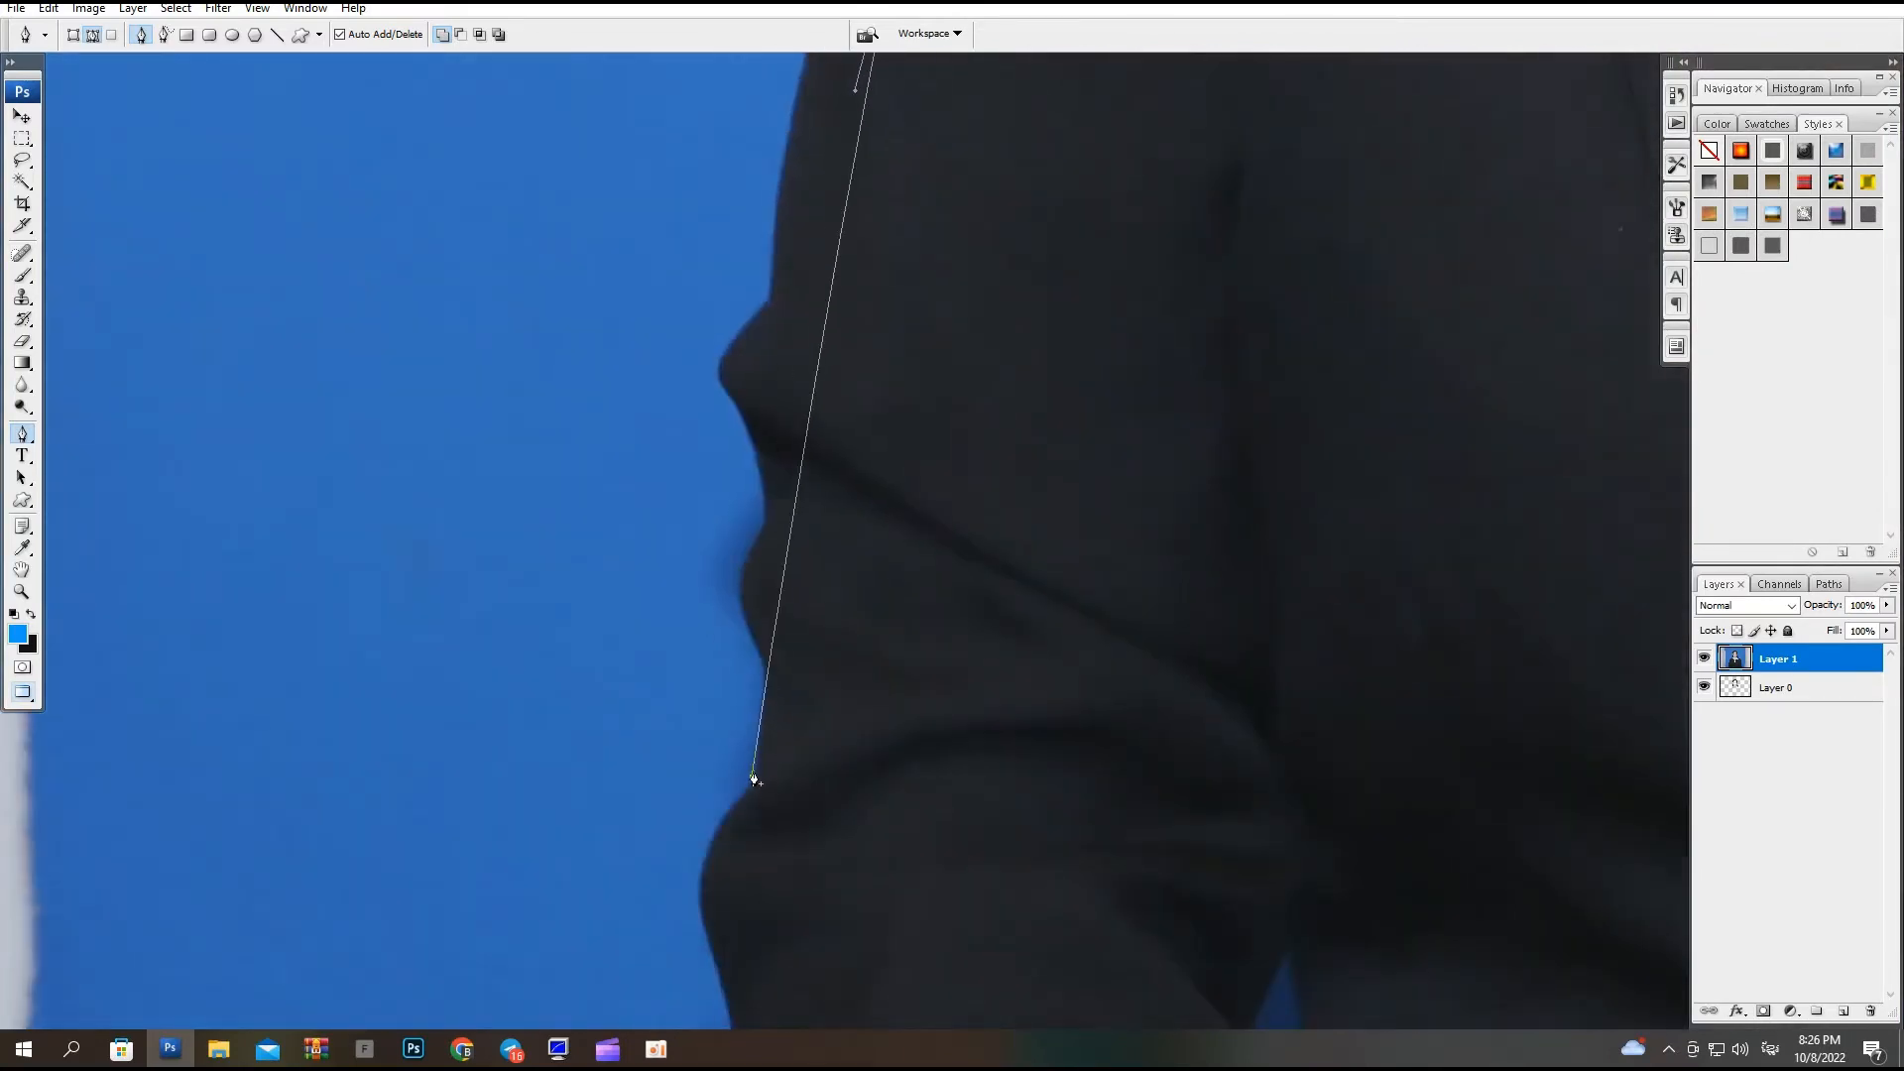
# Carry the Pen path across the lower jacket, up the subject's left sleeve and over that shoulder back to the hair.
pyautogui.hotkey('ctrl', '0')
pyautogui.click(1227, 892)
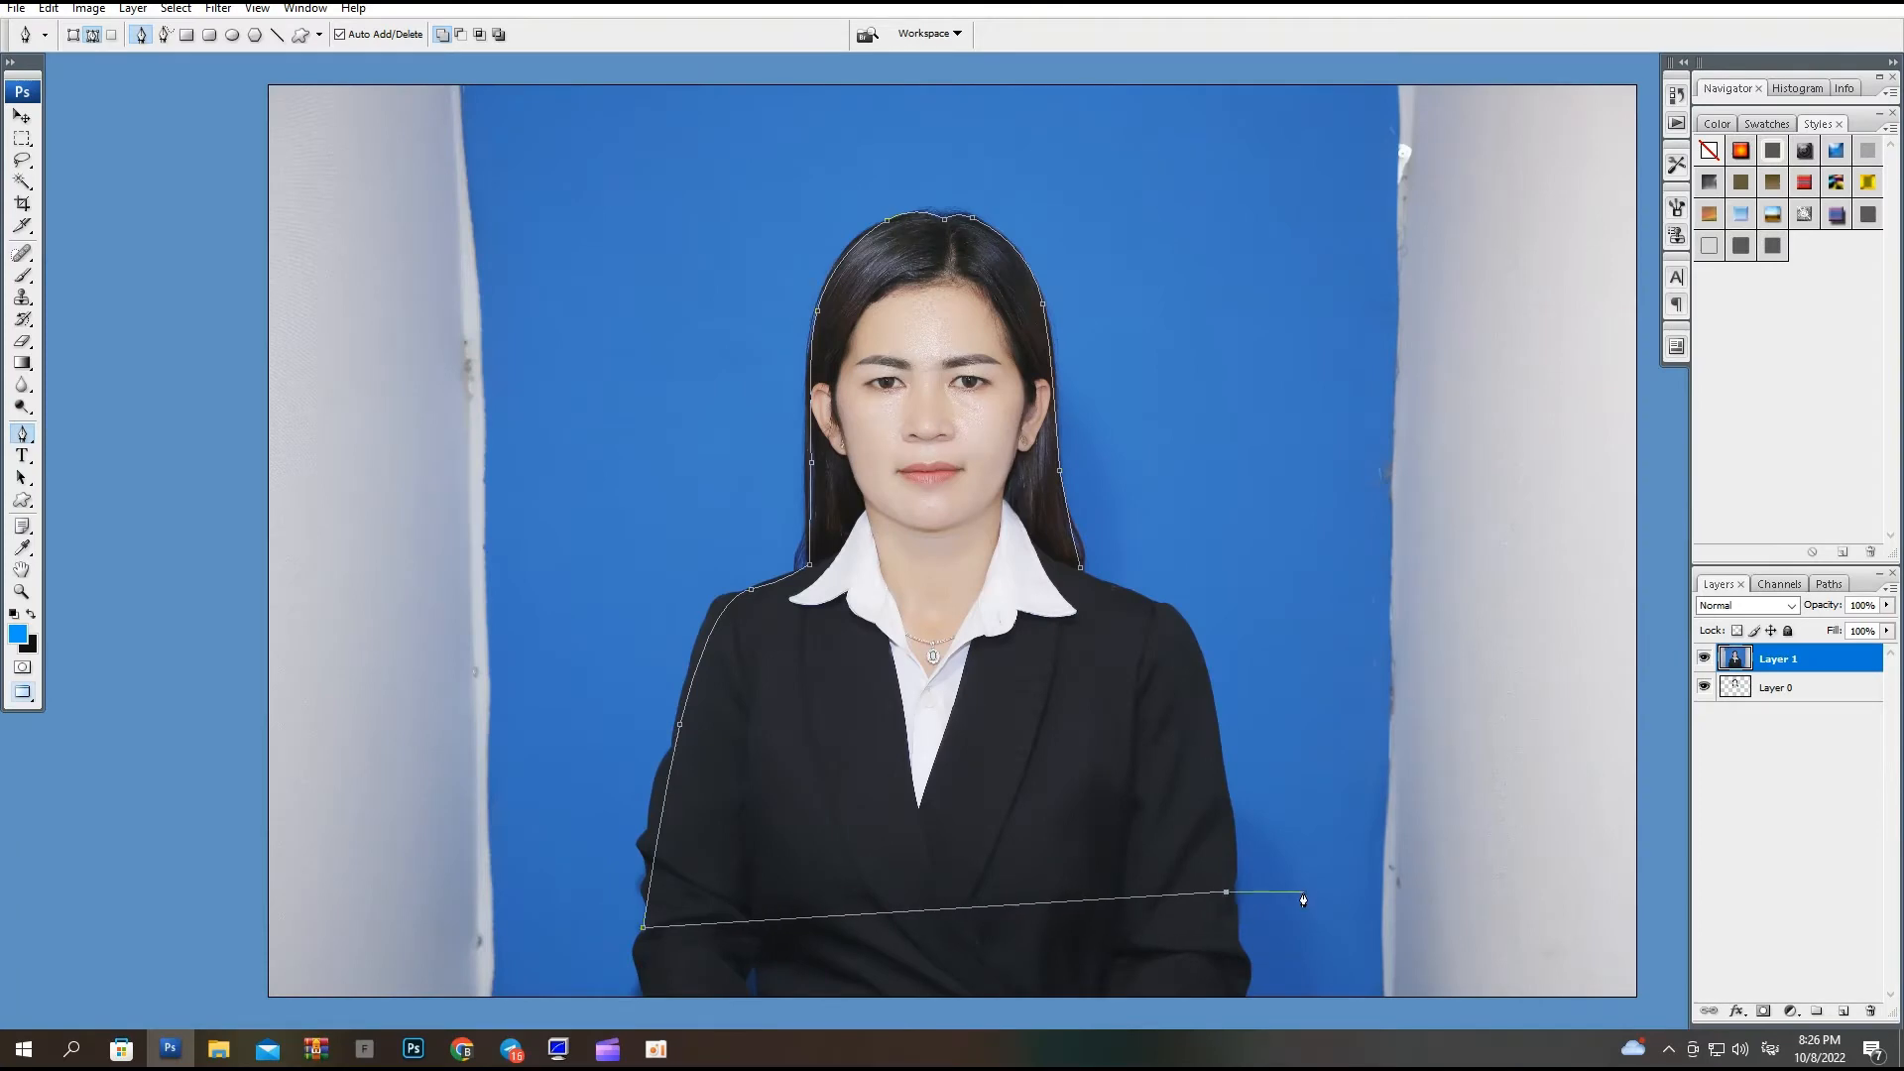
pyautogui.moveTo(1256, 832); pyautogui.dragTo(1260, 836)
pyautogui.moveTo(1272, 746); pyautogui.dragTo(1232, 599)
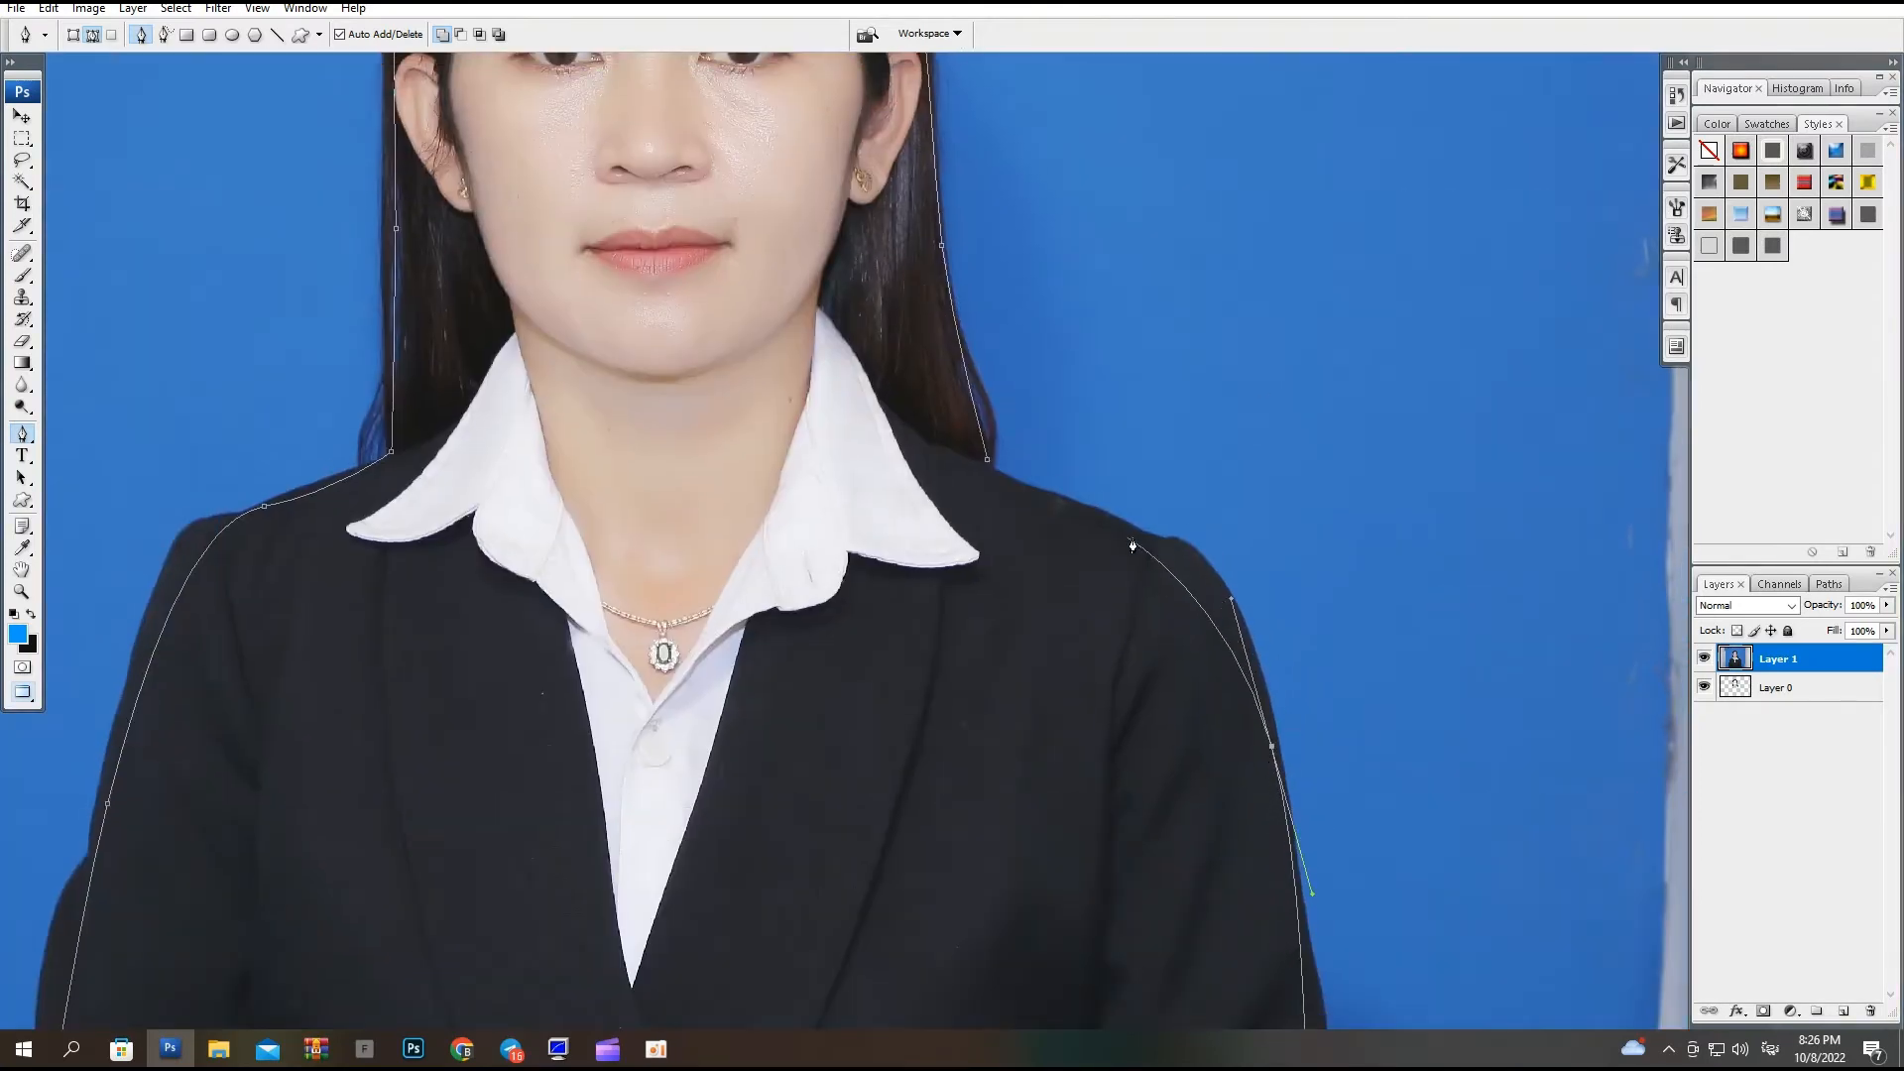
pyautogui.moveTo(1140, 535); pyautogui.dragTo(1068, 508)
pyautogui.hotkey('ctrl', '+')
pyautogui.click(969, 595)
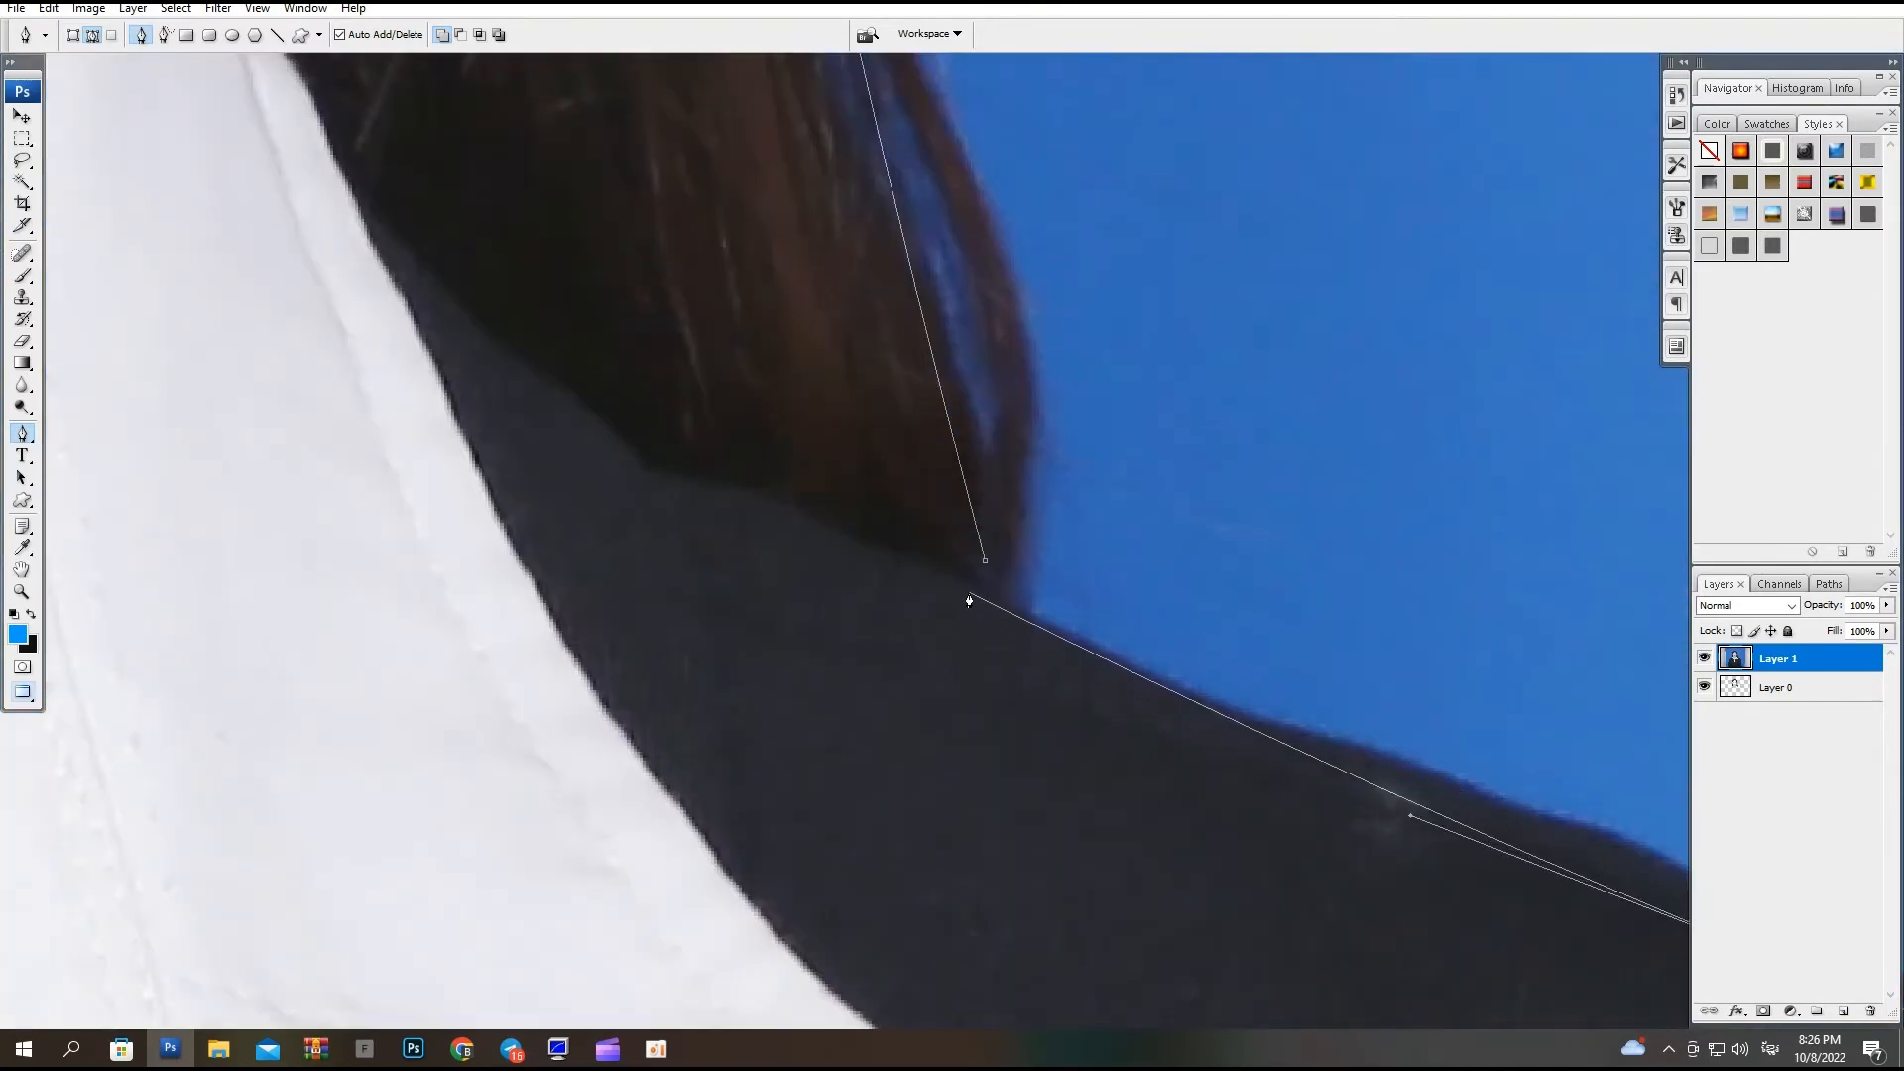
# Convert the path to a selection with a feather radius of 1, delete everything outside the subject on Layer 1, and deselect.
pyautogui.hotkey('ctrl', 'Return')
pyautogui.hotkey('ctrl', 'alt', 'd')
pyautogui.write('1')
pyautogui.press('Return')
pyautogui.hotkey('ctrl', '0')
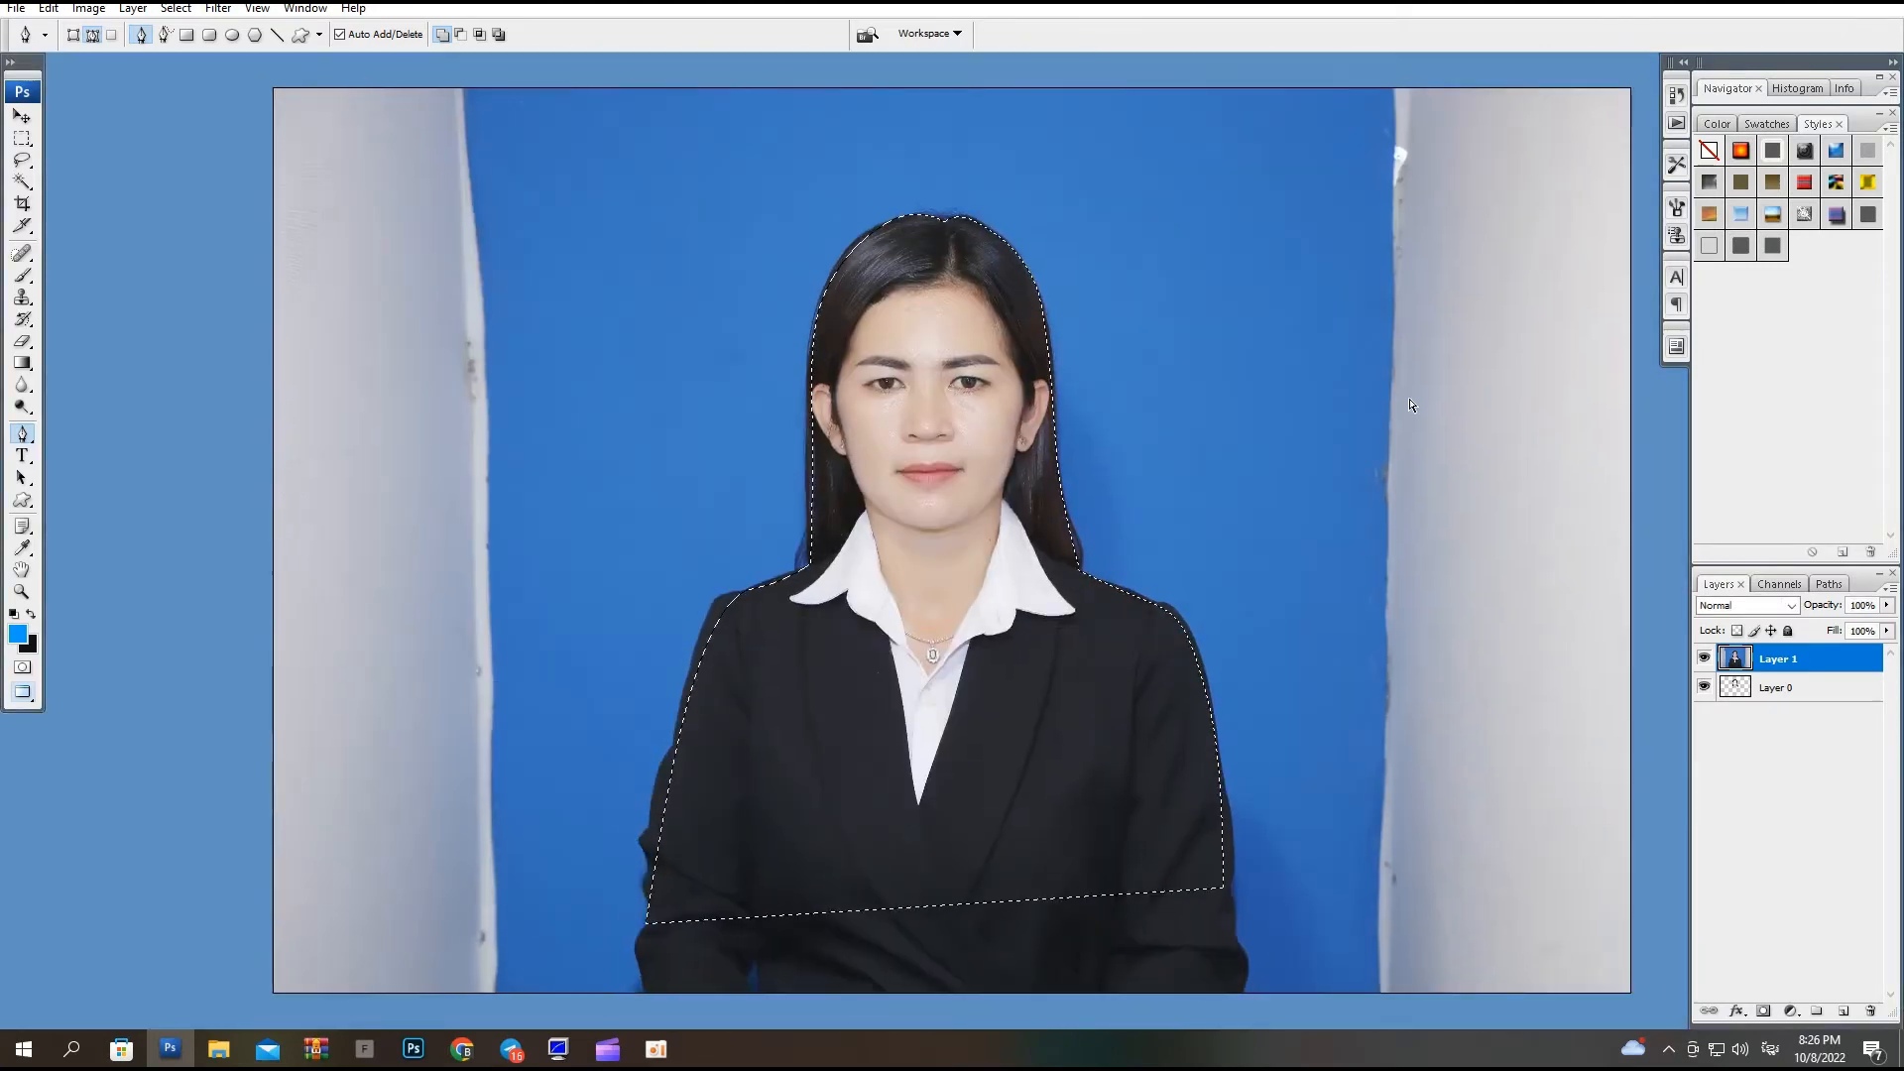
pyautogui.press('Delete')
pyautogui.hotkey('ctrl', 'd')
# Add a new layer filled with white and send it to the bottom of the layer stack.
pyautogui.moveTo(978, 205); pyautogui.dragTo(1046, 673)
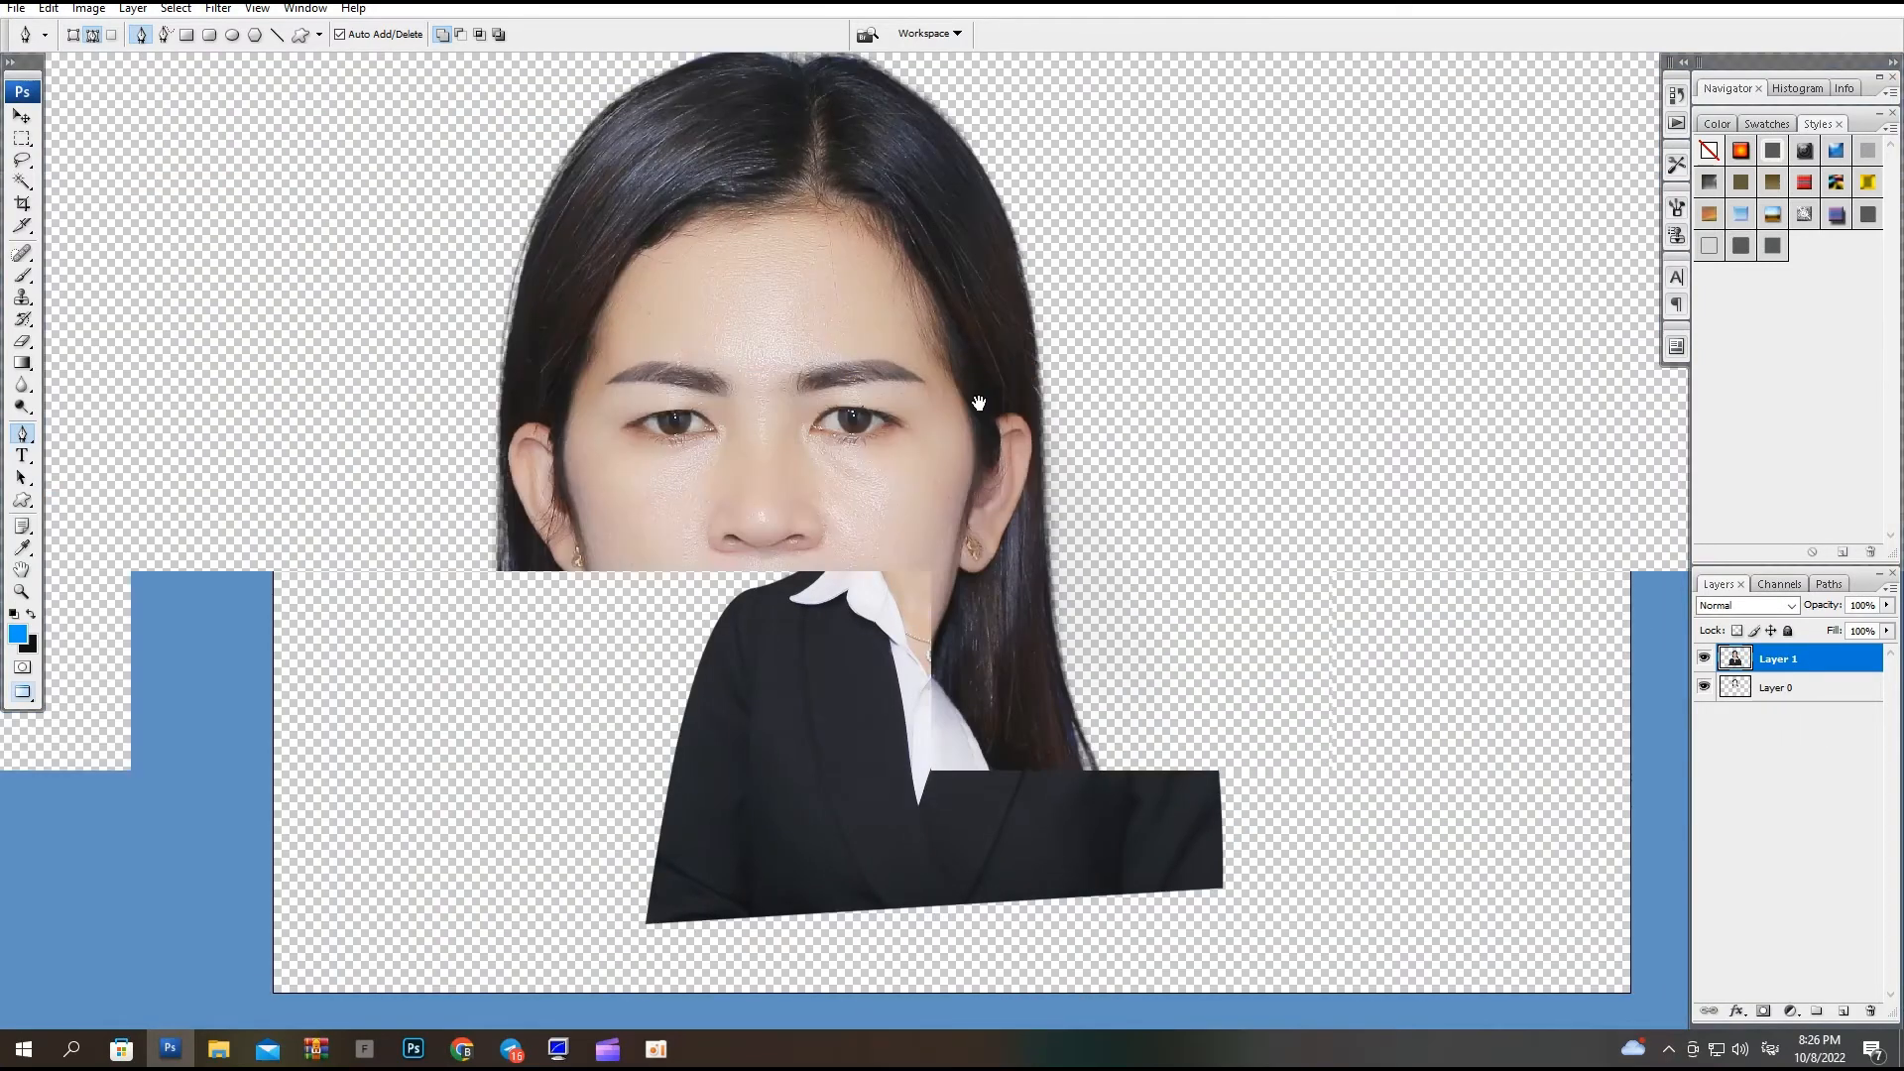
pyautogui.hotkey('ctrl', 'shift', 'n')
pyautogui.press('Return')
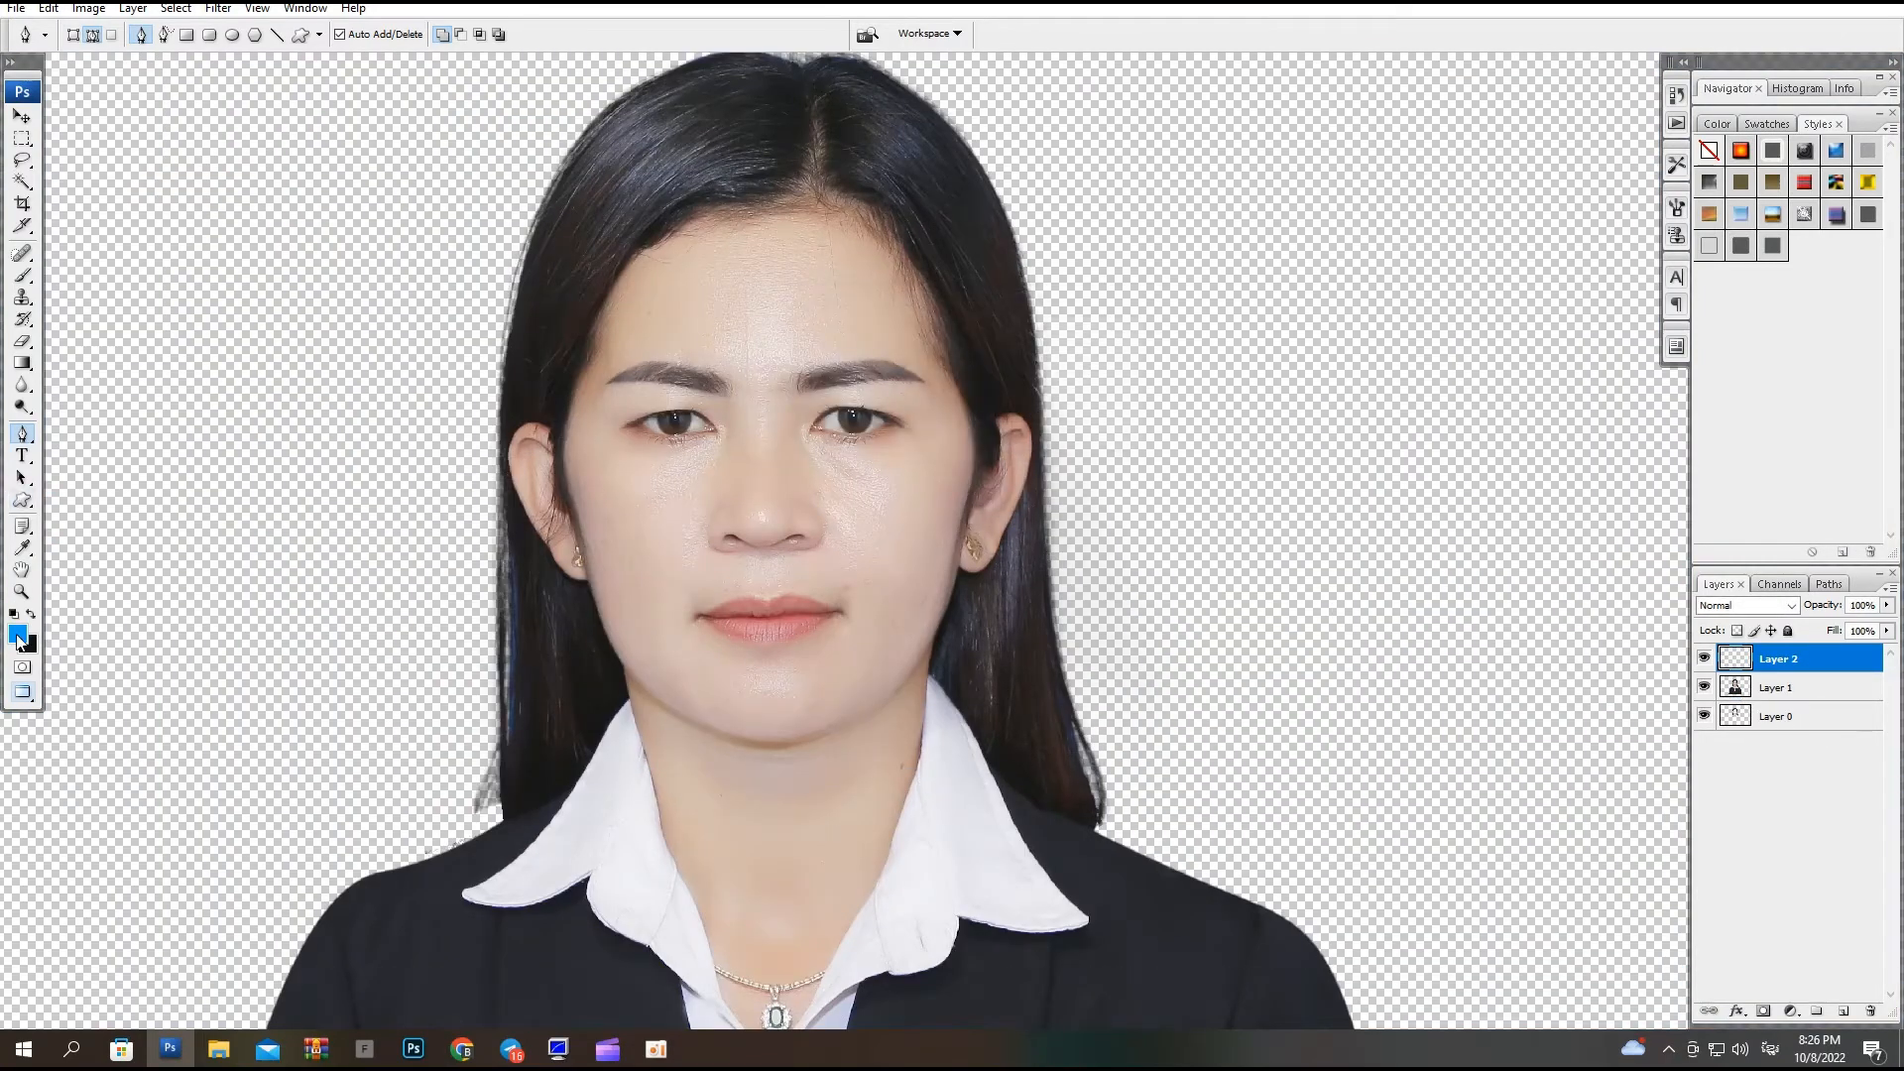
pyautogui.click(17, 637)
pyautogui.moveTo(1091, 625); pyautogui.dragTo(752, 395)
pyautogui.press('Return')
pyautogui.hotkey('alt', 'BackSpace')
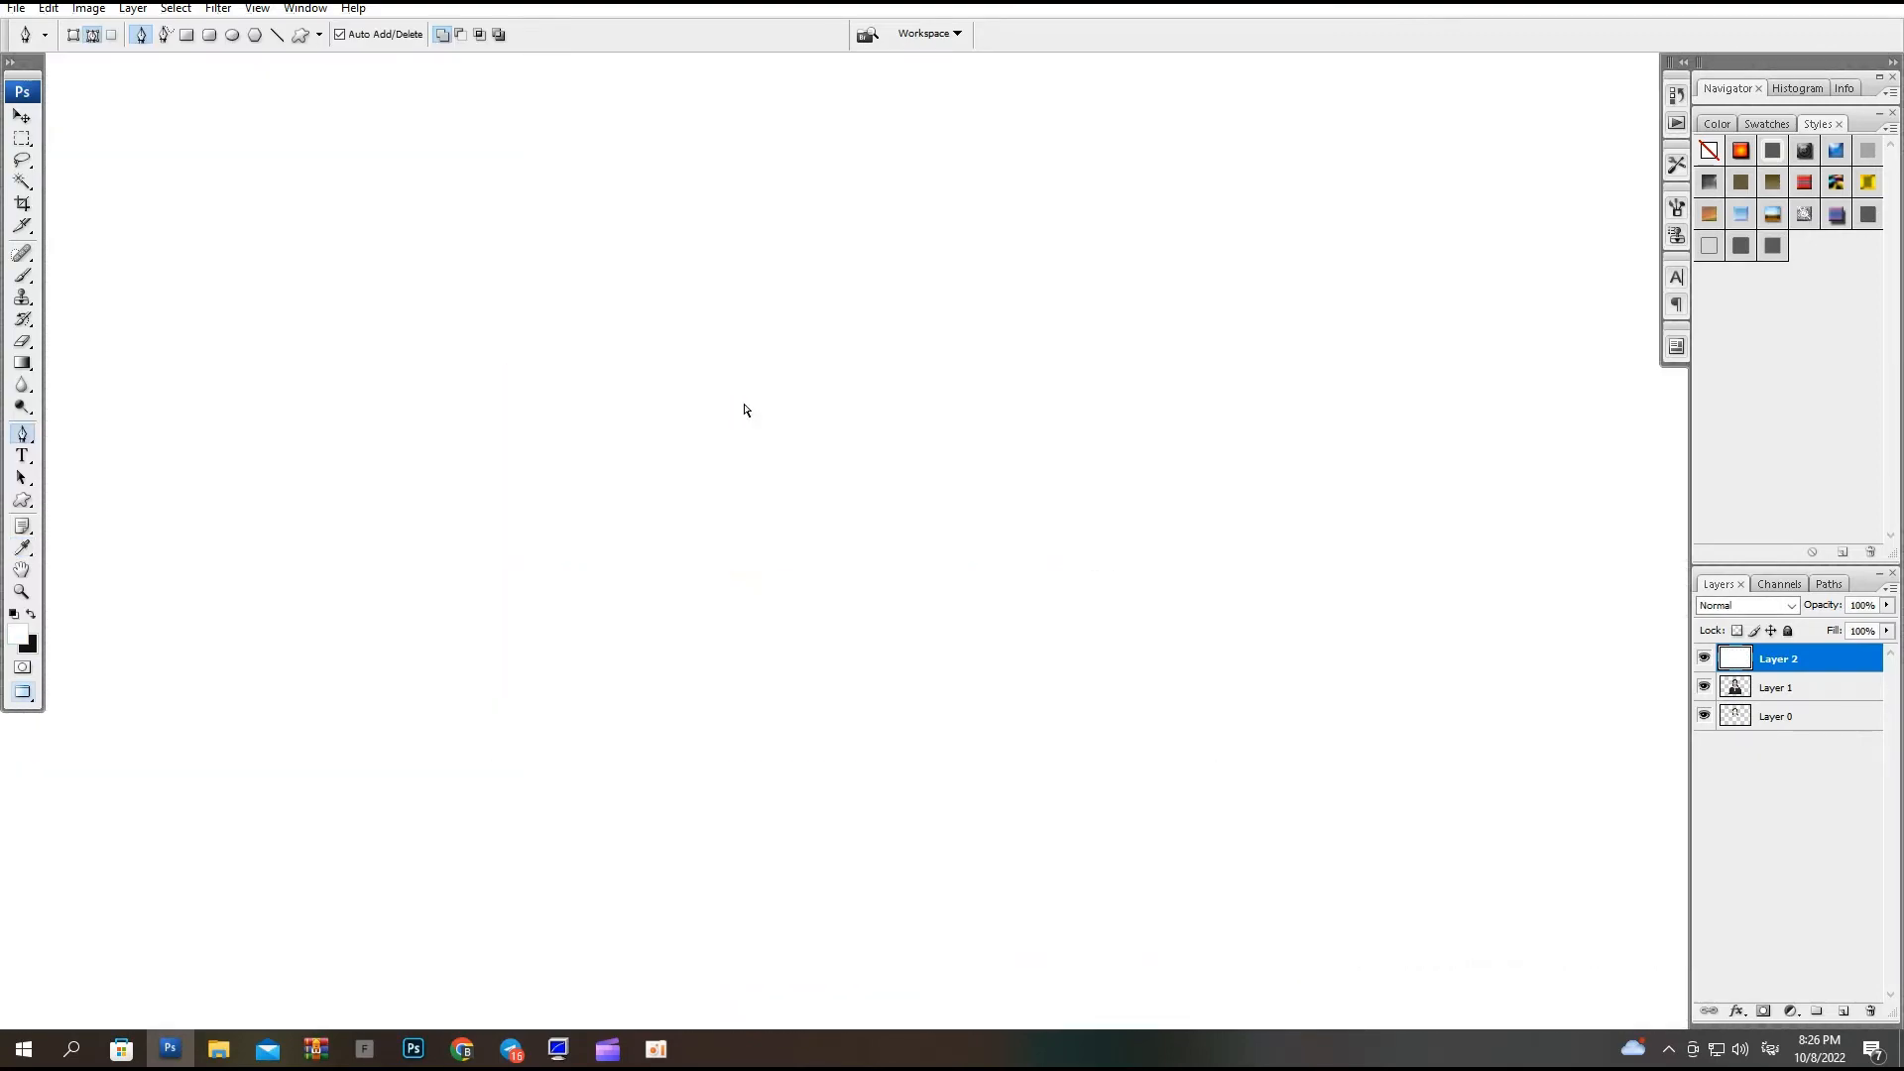
pyautogui.hotkey('ctrl', 'shift', '[')
pyautogui.hotkey('ctrl', '-')
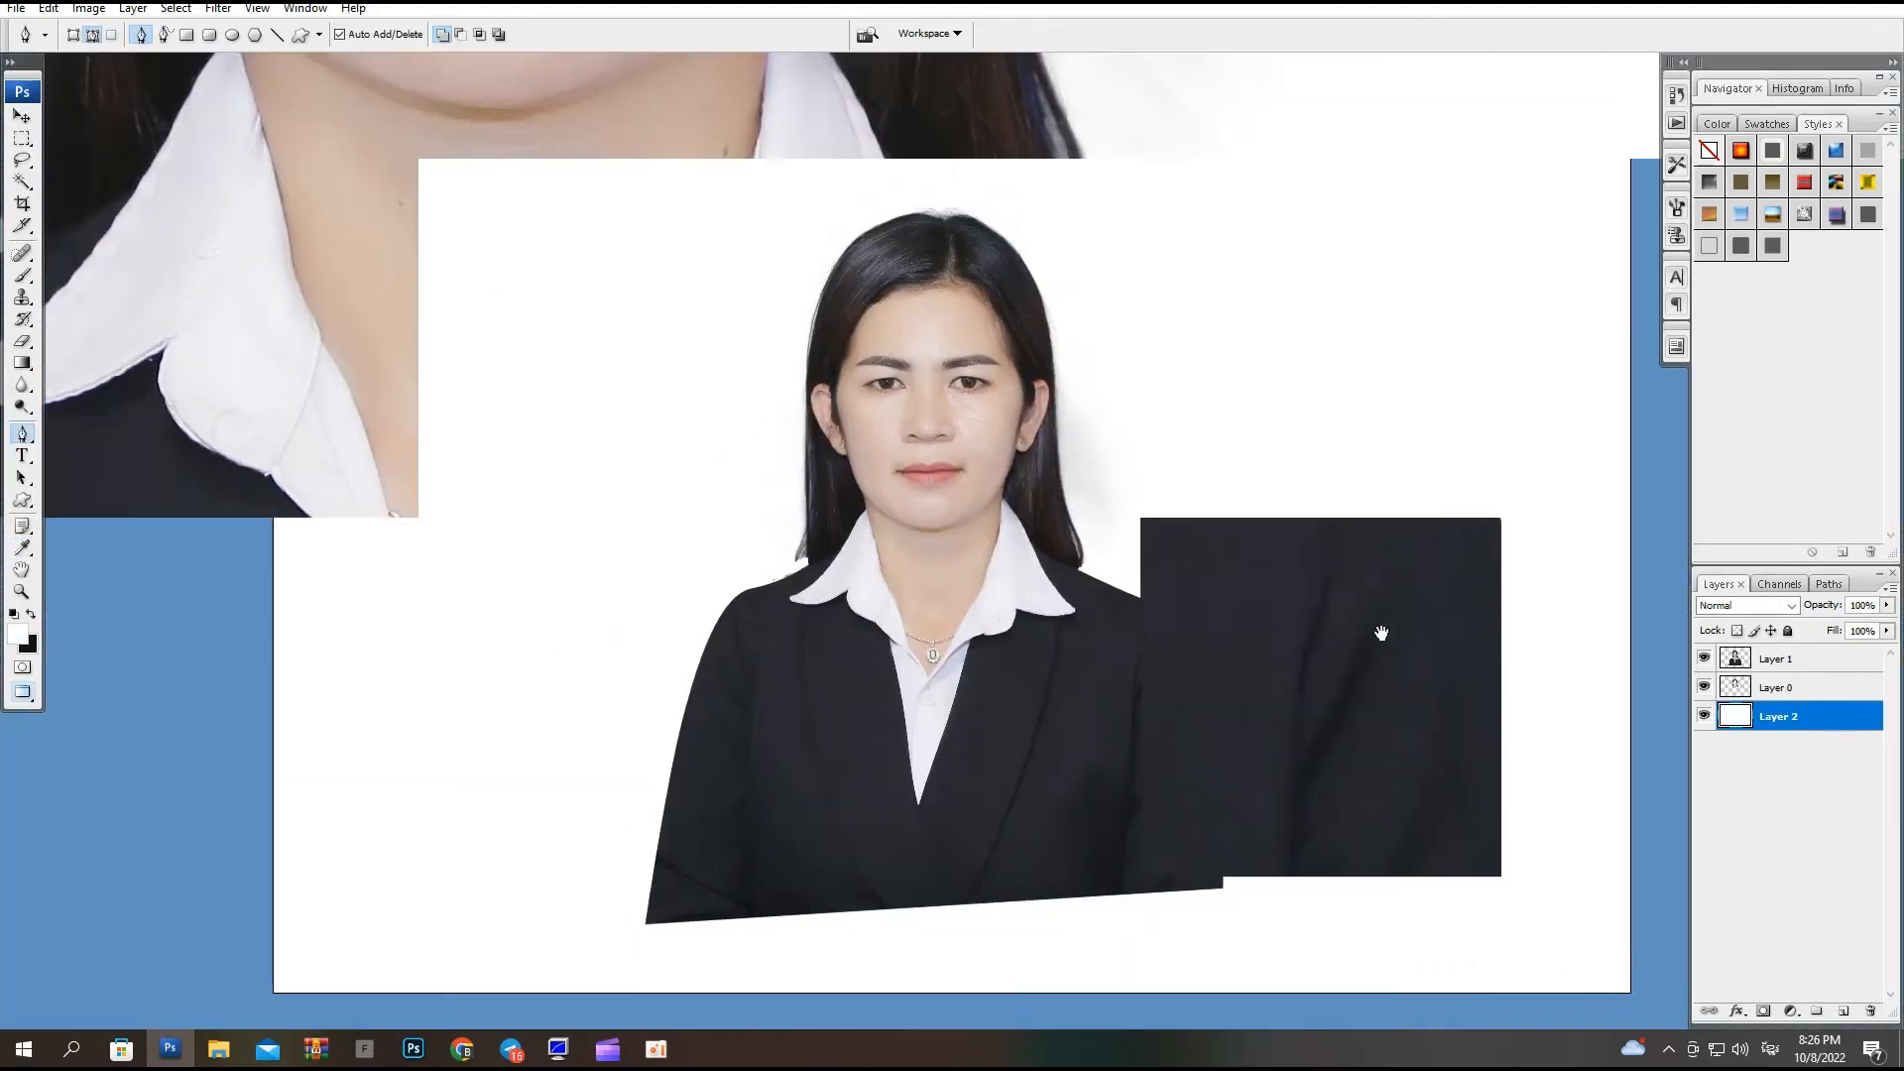
# Draw a closed Pen path just outside the hair, from the subject's left shoulder over the crown to the right shoulder.
pyautogui.moveTo(1382, 632); pyautogui.dragTo(1271, 812)
pyautogui.moveTo(958, 421); pyautogui.dragTo(960, 569)
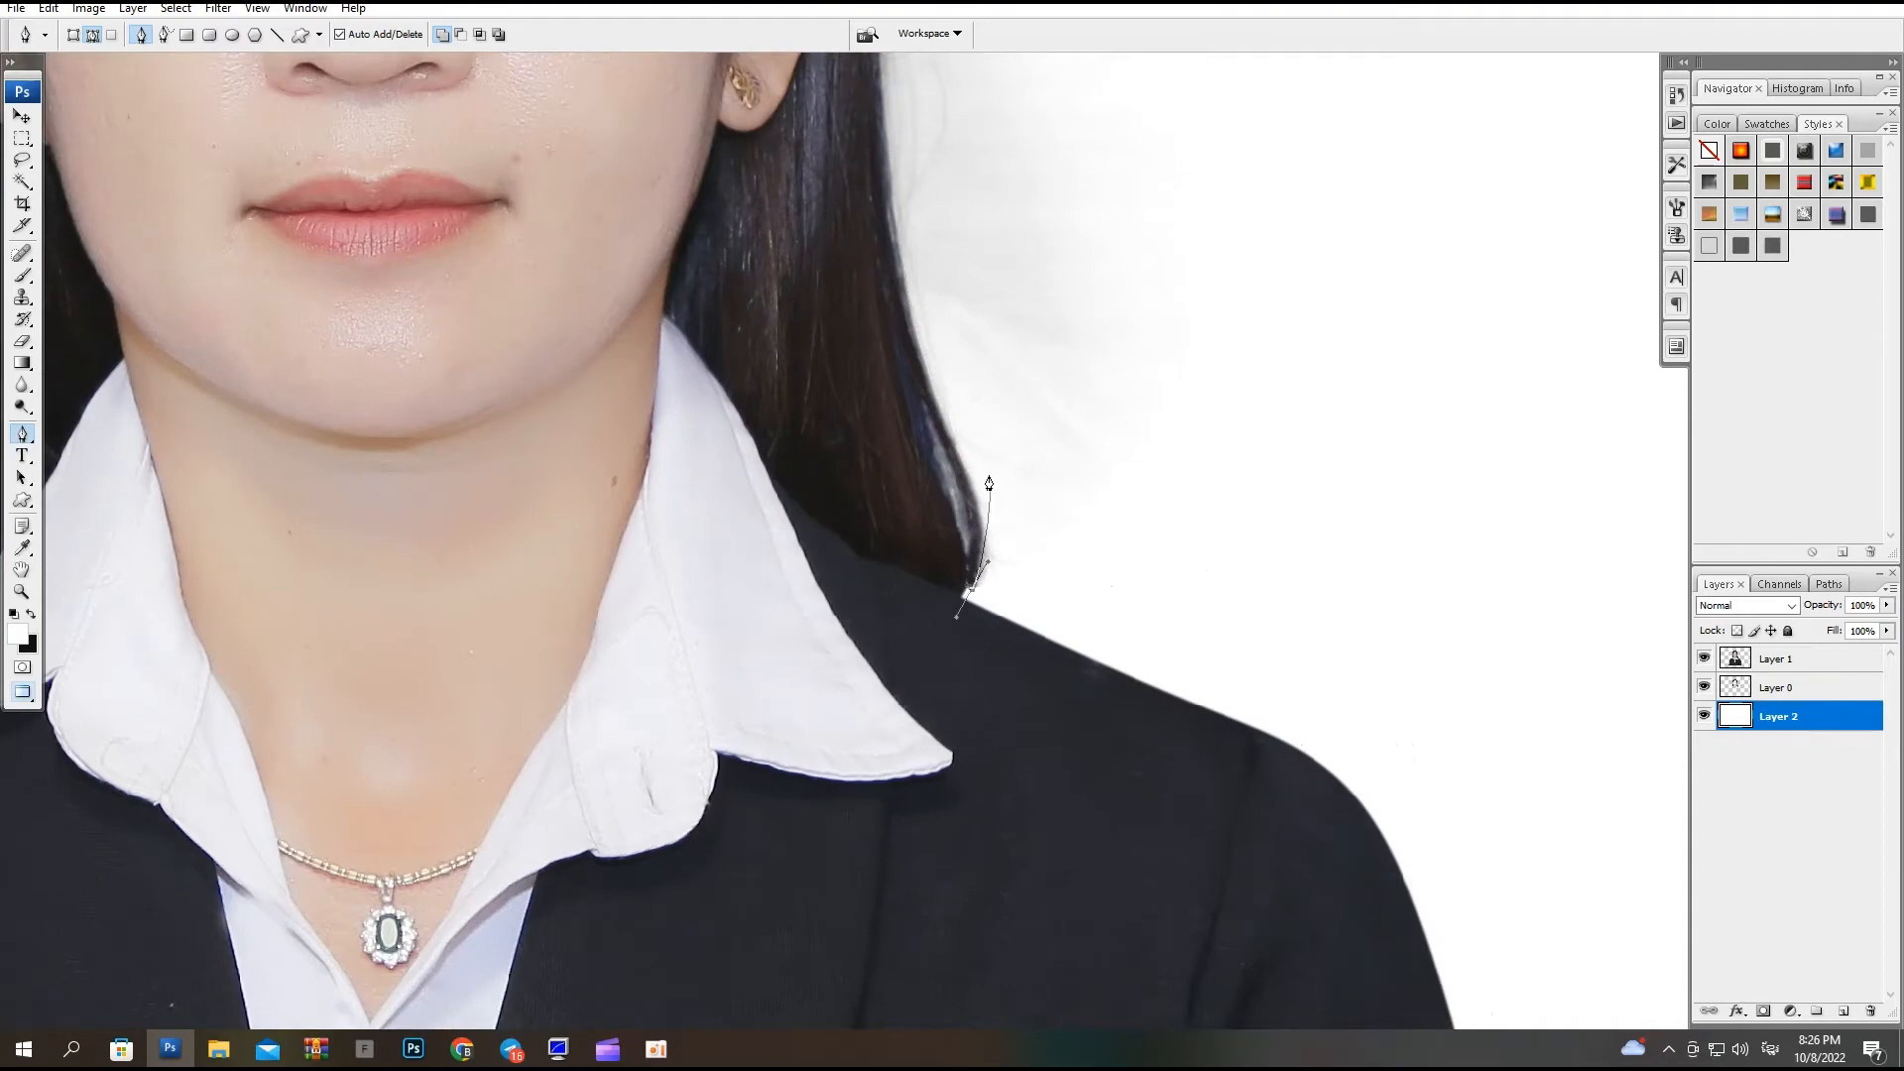
pyautogui.moveTo(875, 67); pyautogui.dragTo(976, 529)
pyautogui.moveTo(978, 331); pyautogui.dragTo(973, 294)
pyautogui.moveTo(958, 121); pyautogui.dragTo(1061, 650)
pyautogui.moveTo(1044, 558); pyautogui.dragTo(1001, 373)
pyautogui.moveTo(800, 199); pyautogui.dragTo(926, 315)
pyautogui.moveTo(864, 317); pyautogui.dragTo(723, 247)
pyautogui.moveTo(544, 323); pyautogui.dragTo(464, 359)
pyautogui.moveTo(371, 477); pyautogui.dragTo(699, 91)
pyautogui.moveTo(566, 343); pyautogui.dragTo(505, 686)
pyautogui.moveTo(504, 754); pyautogui.dragTo(627, 164)
pyautogui.moveTo(676, 616); pyautogui.dragTo(705, 354)
pyautogui.moveTo(699, 464); pyautogui.dragTo(701, 476)
# Convert the head path to a feathered selection and clear the grey haze outside the hair on Layer 0.
pyautogui.hotkey('ctrl', 'Return')
pyautogui.hotkey('ctrl', 'alt', 'd')
pyautogui.press('Return')
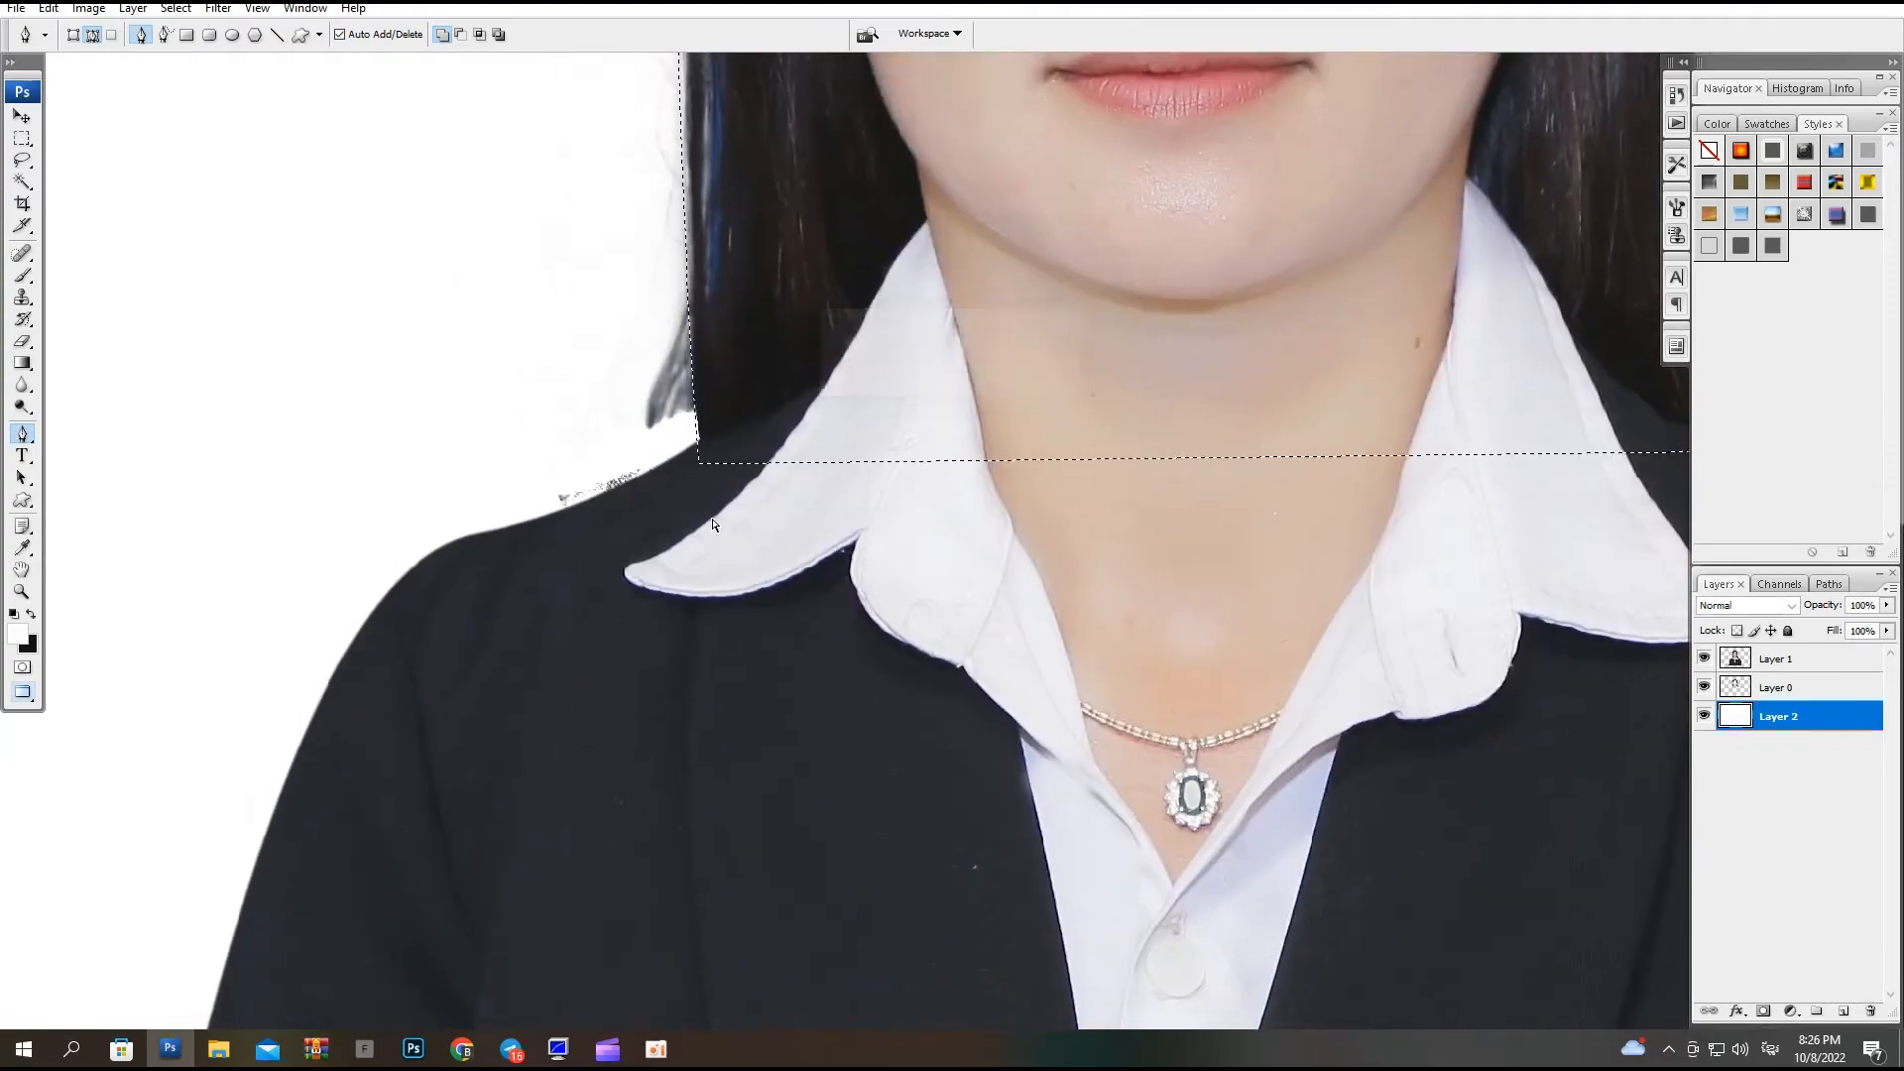
pyautogui.hotkey('ctrl', '0')
pyautogui.click(1775, 688)
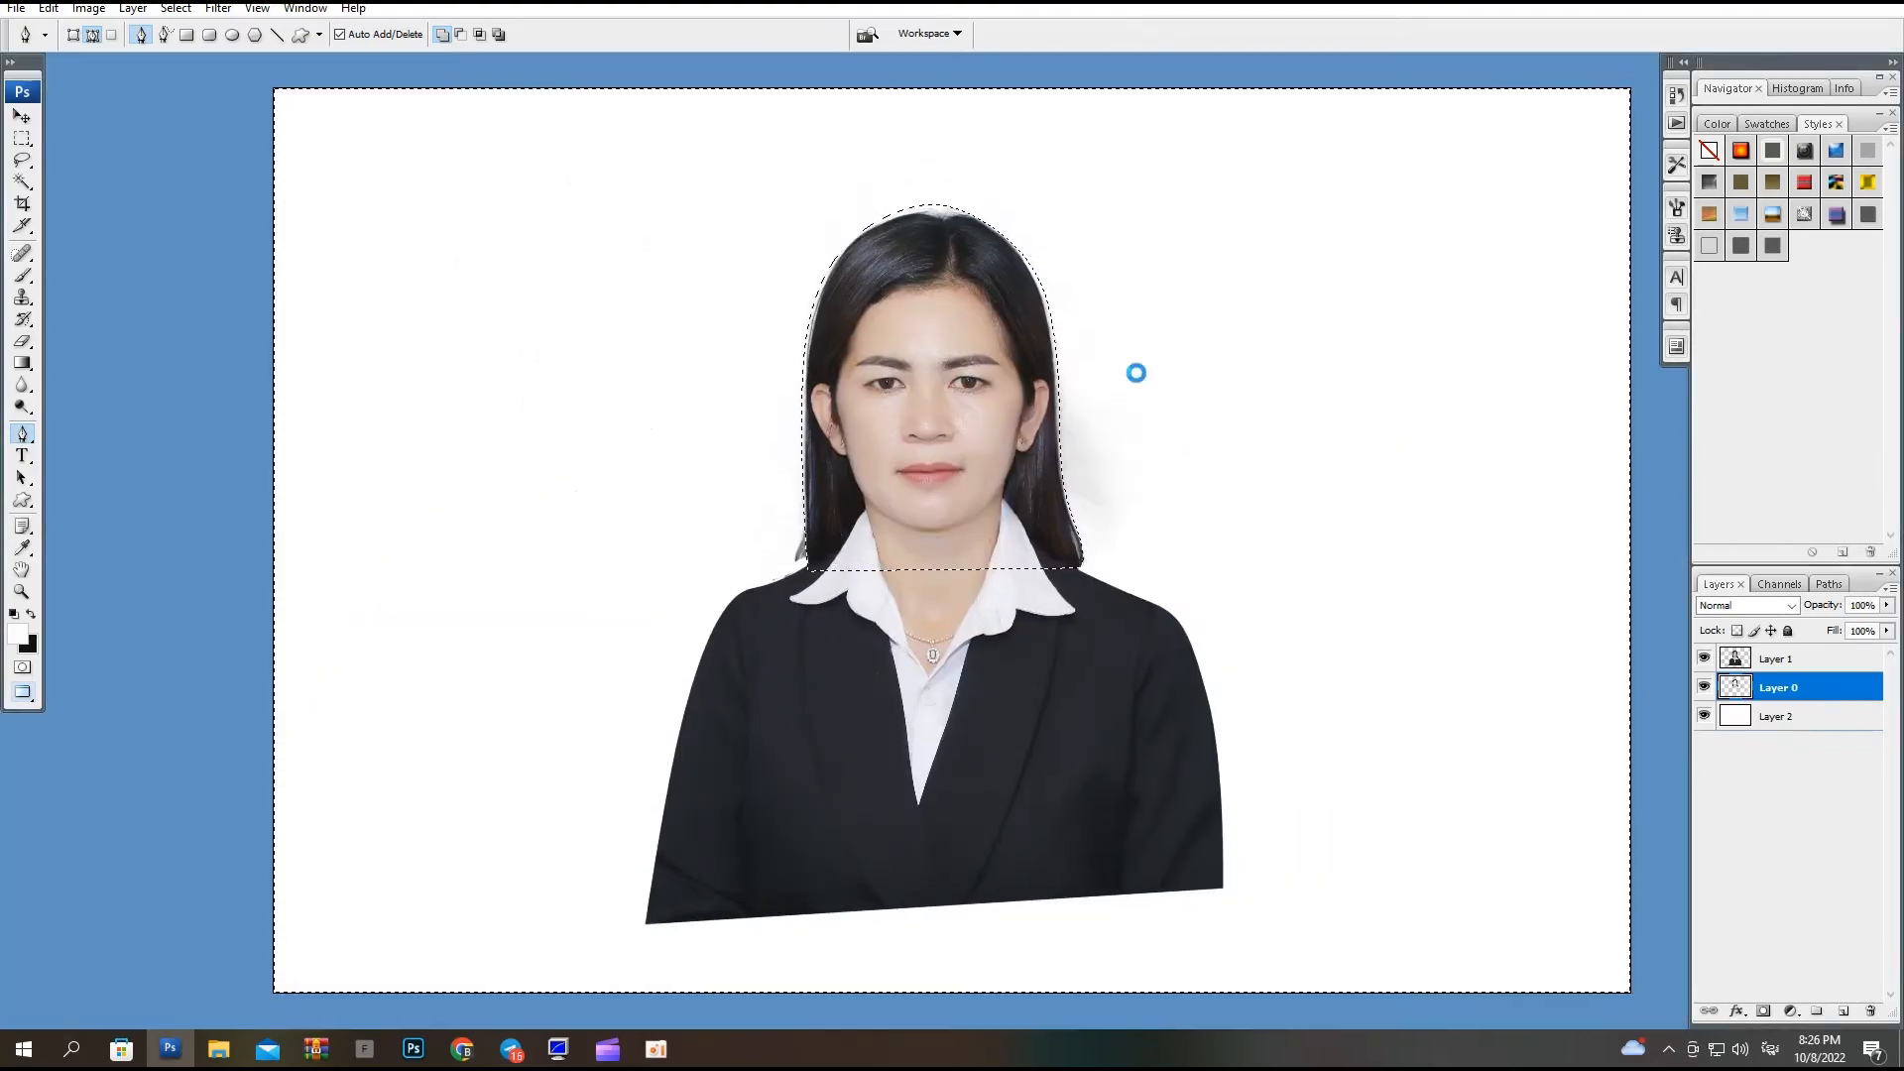
pyautogui.moveTo(1035, 703); pyautogui.dragTo(962, 762)
pyautogui.moveTo(1309, 482)
pyautogui.mouseDown()
pyautogui.moveTo(1293, 574)
pyautogui.moveTo(1320, 475)
pyautogui.mouseUp()
pyautogui.click(962, 183)
pyautogui.moveTo(1044, 832); pyautogui.dragTo(1013, 808)
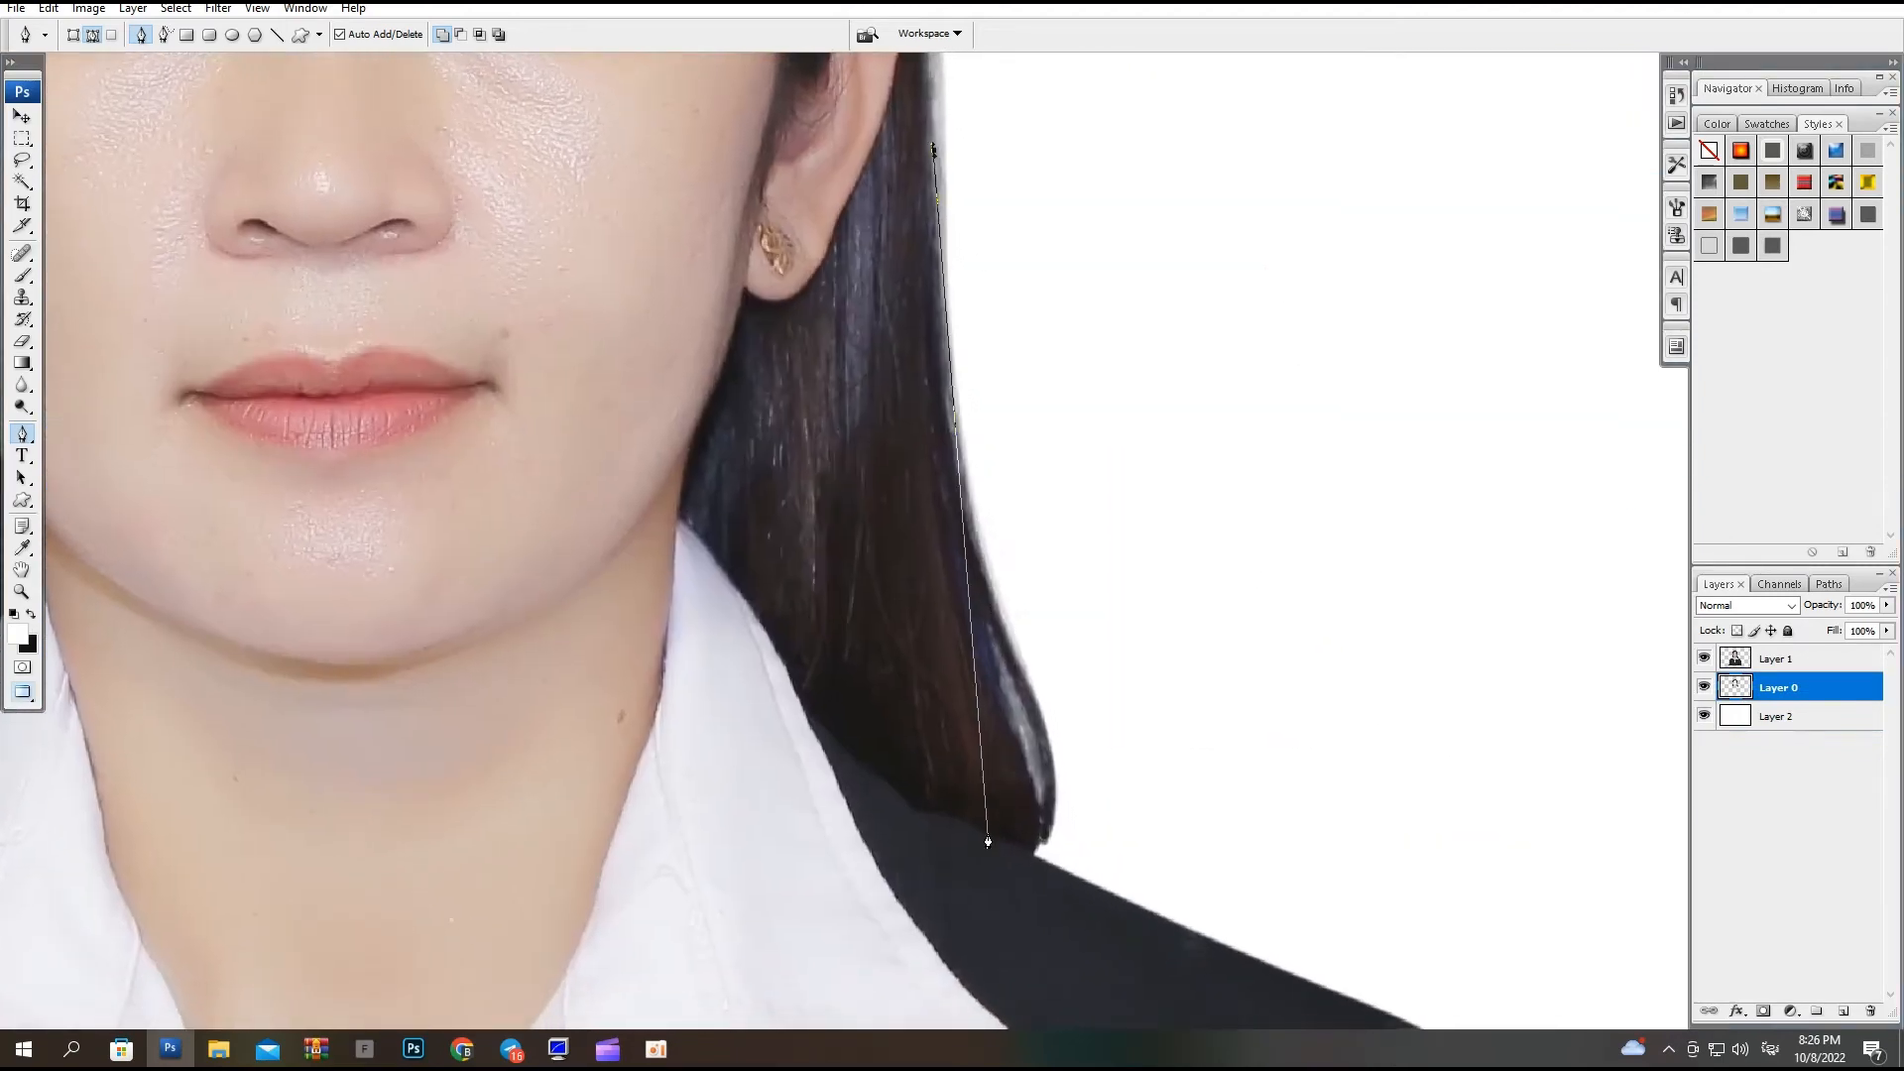
pyautogui.hotkey('ctrl', 'z')
# Draw a Pen path down the hair on the subject's left side, along the shoulder and out around the adjacent background.
pyautogui.click(938, 149)
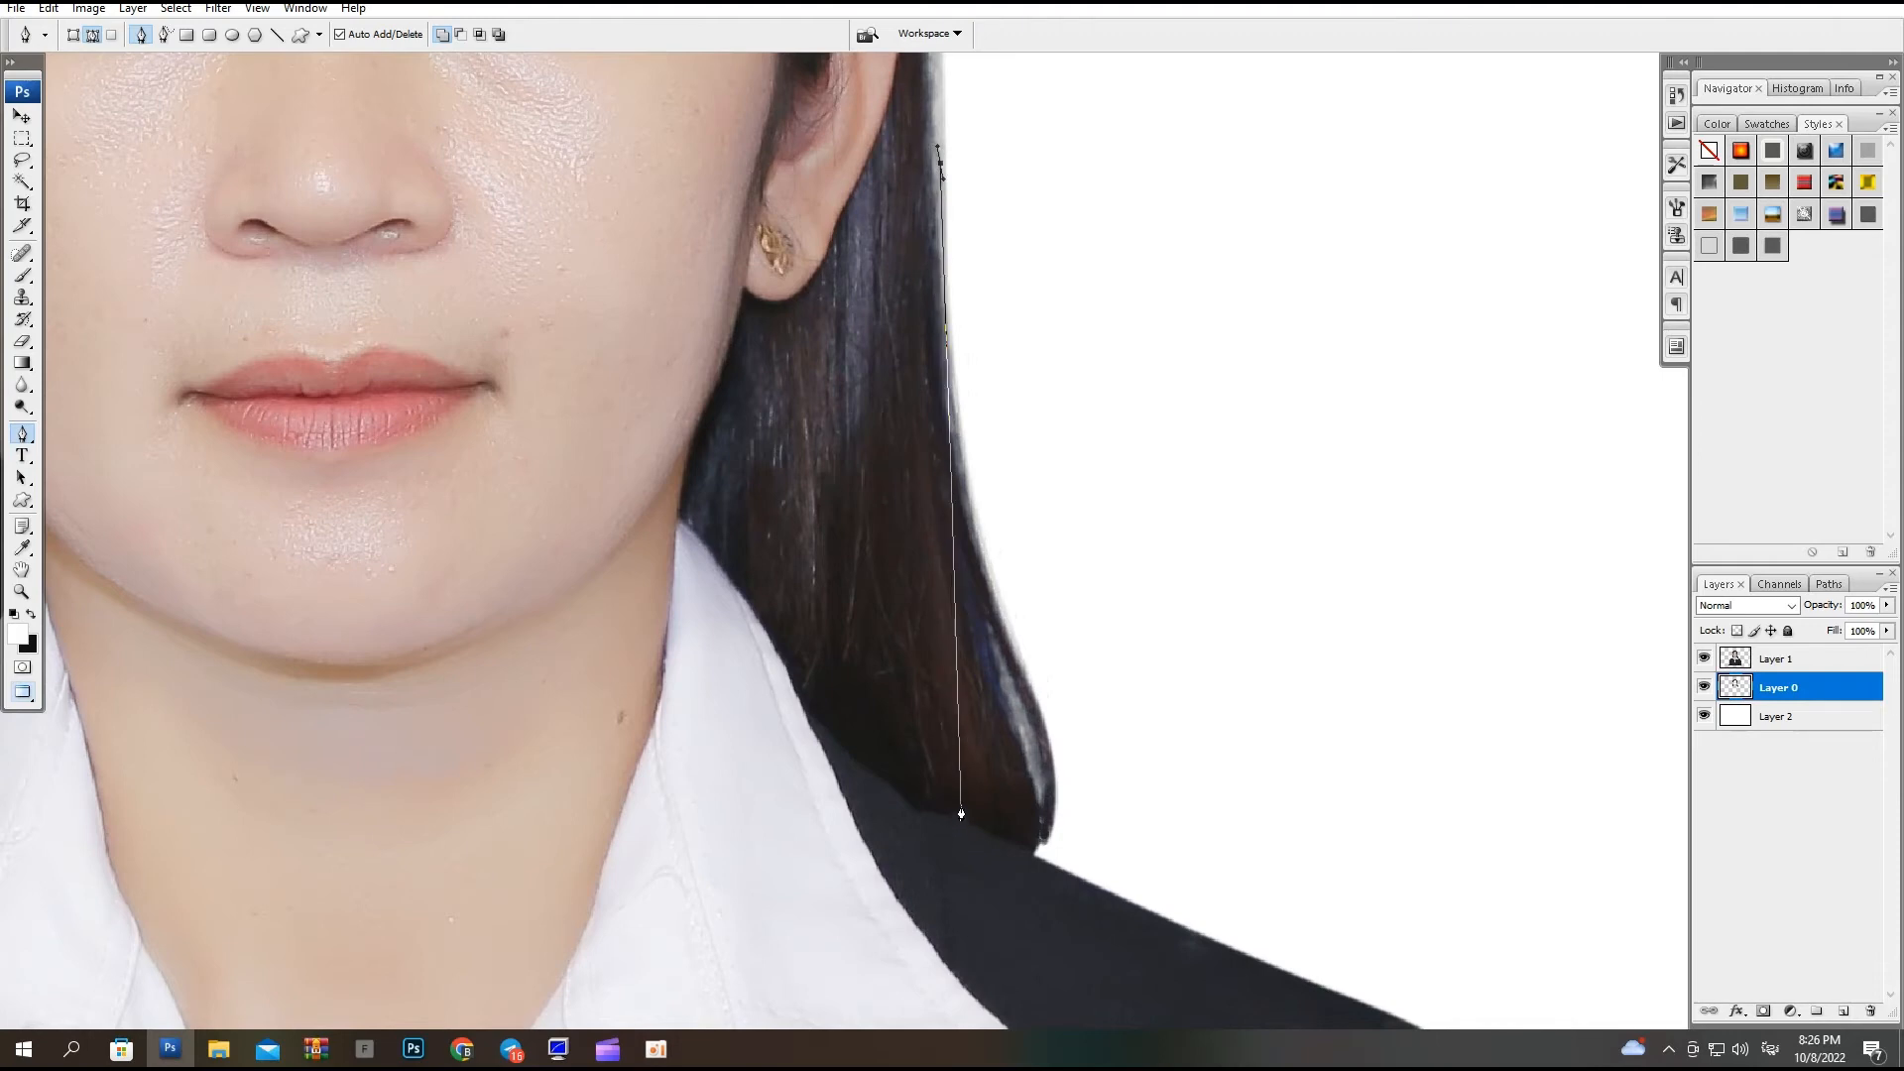
pyautogui.click(1256, 945)
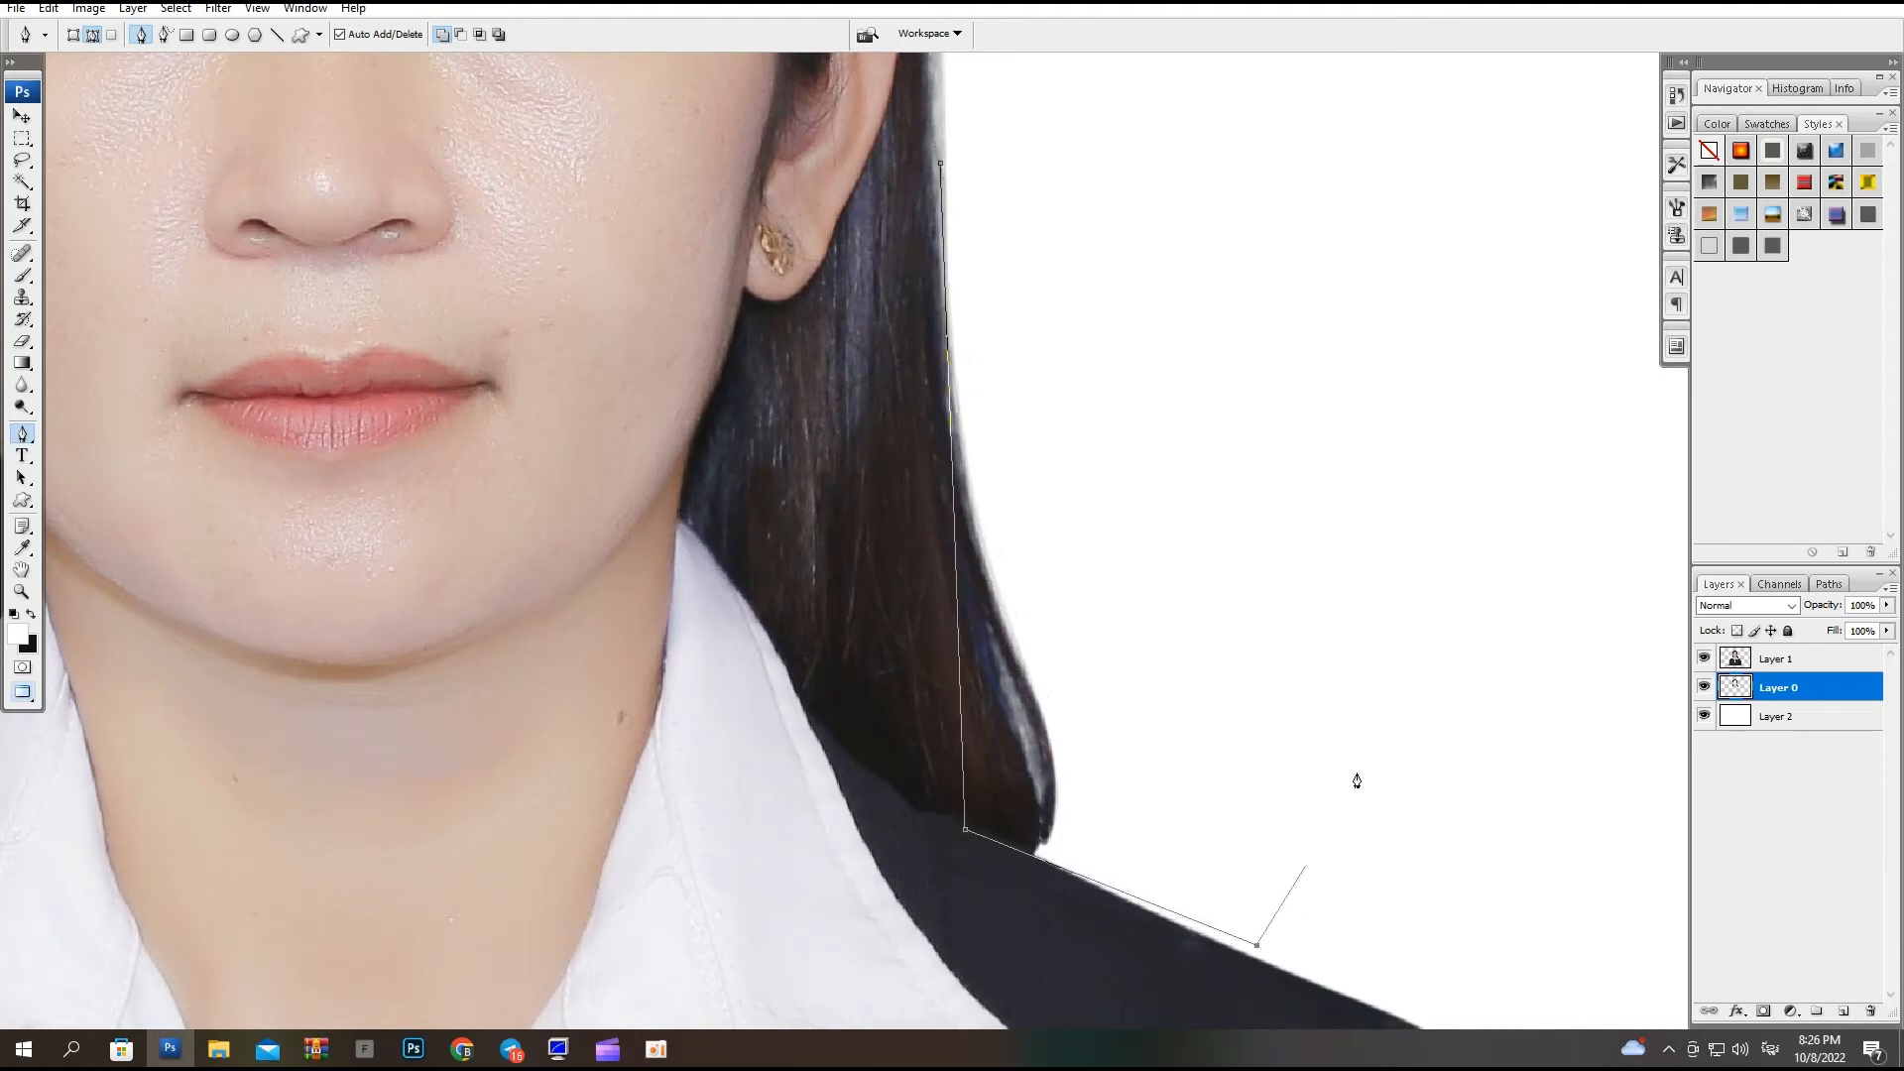
pyautogui.moveTo(1388, 595); pyautogui.dragTo(1363, 505)
pyautogui.moveTo(1364, 419); pyautogui.dragTo(1315, 300)
pyautogui.click(1276, 245)
# Convert the path to a feathered selection and delete the enclosed uneven hair ends from Layer 0 and Layer 1.
pyautogui.hotkey('ctrl', 'Return')
pyautogui.hotkey('ctrl', 'alt', 'd')
pyautogui.press('Return')
pyautogui.hotkey('ctrl', '0')
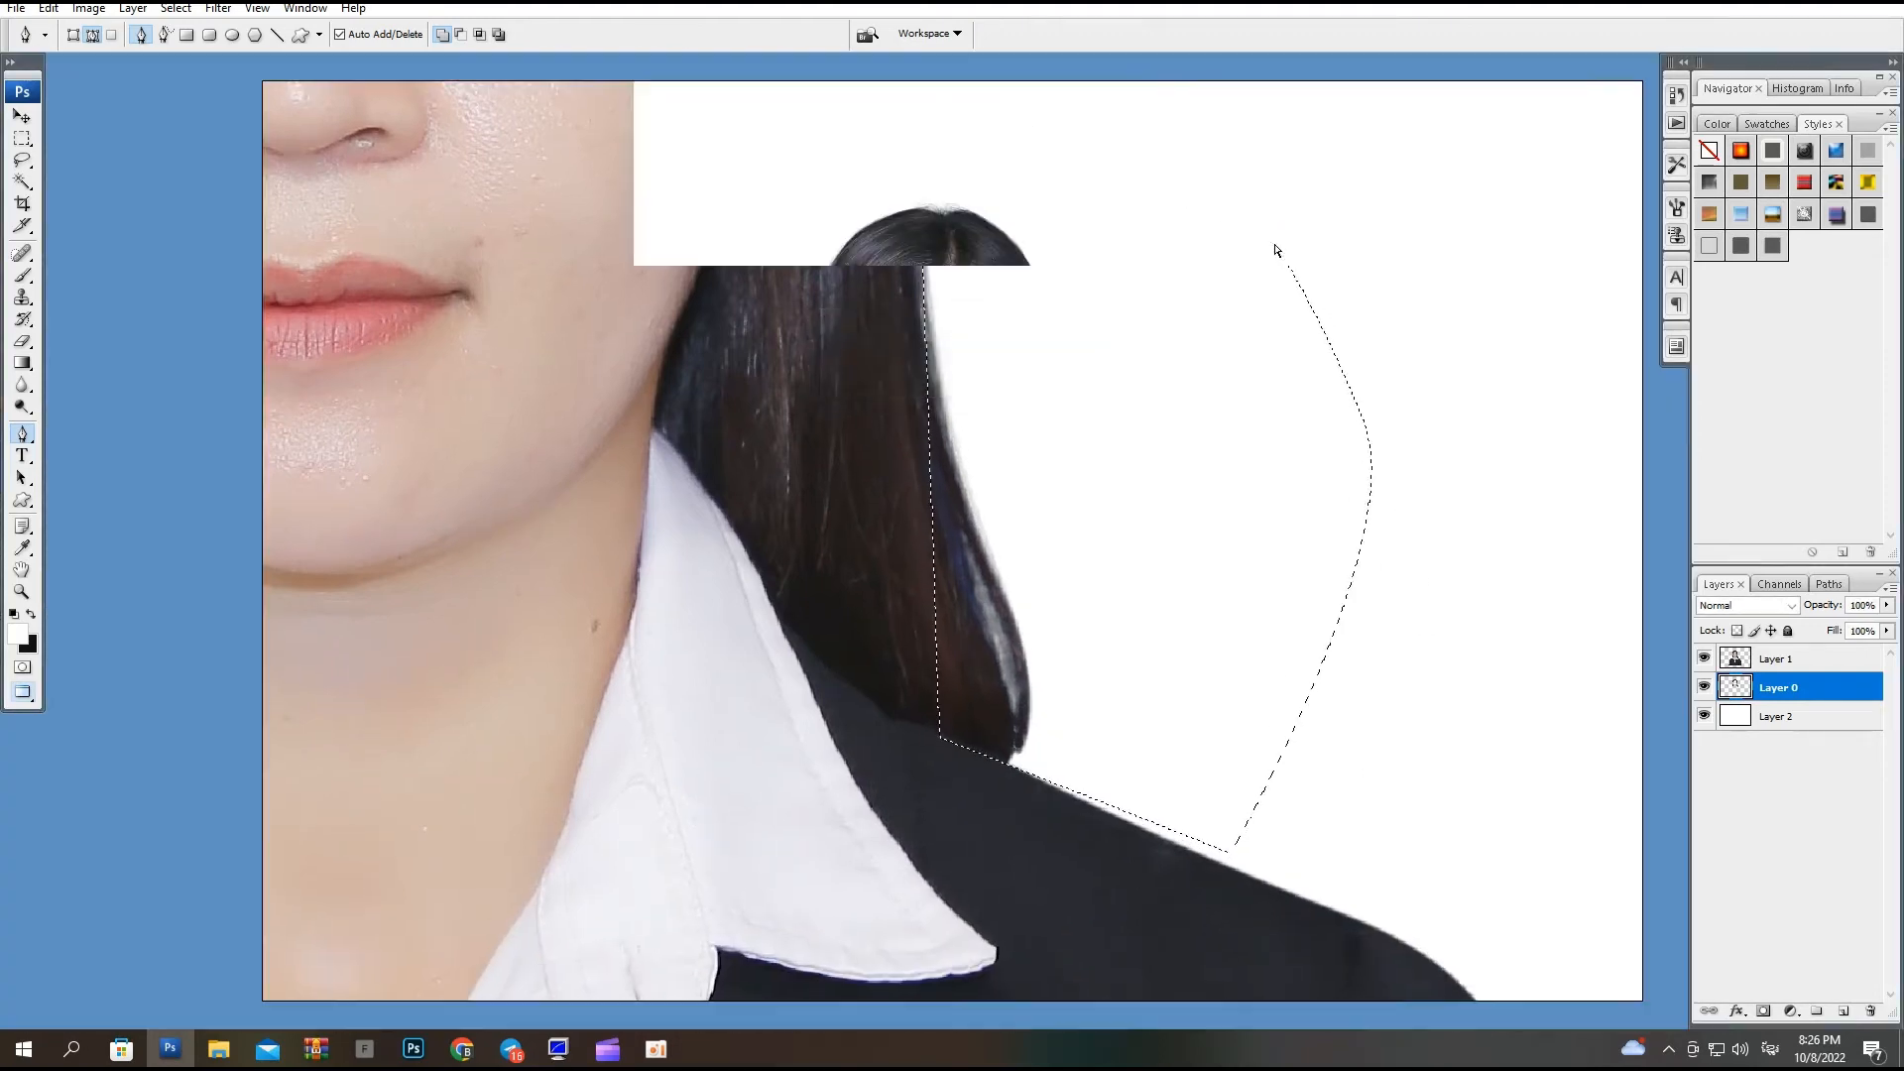
pyautogui.hotkey('ctrl', 'shift', 'i')
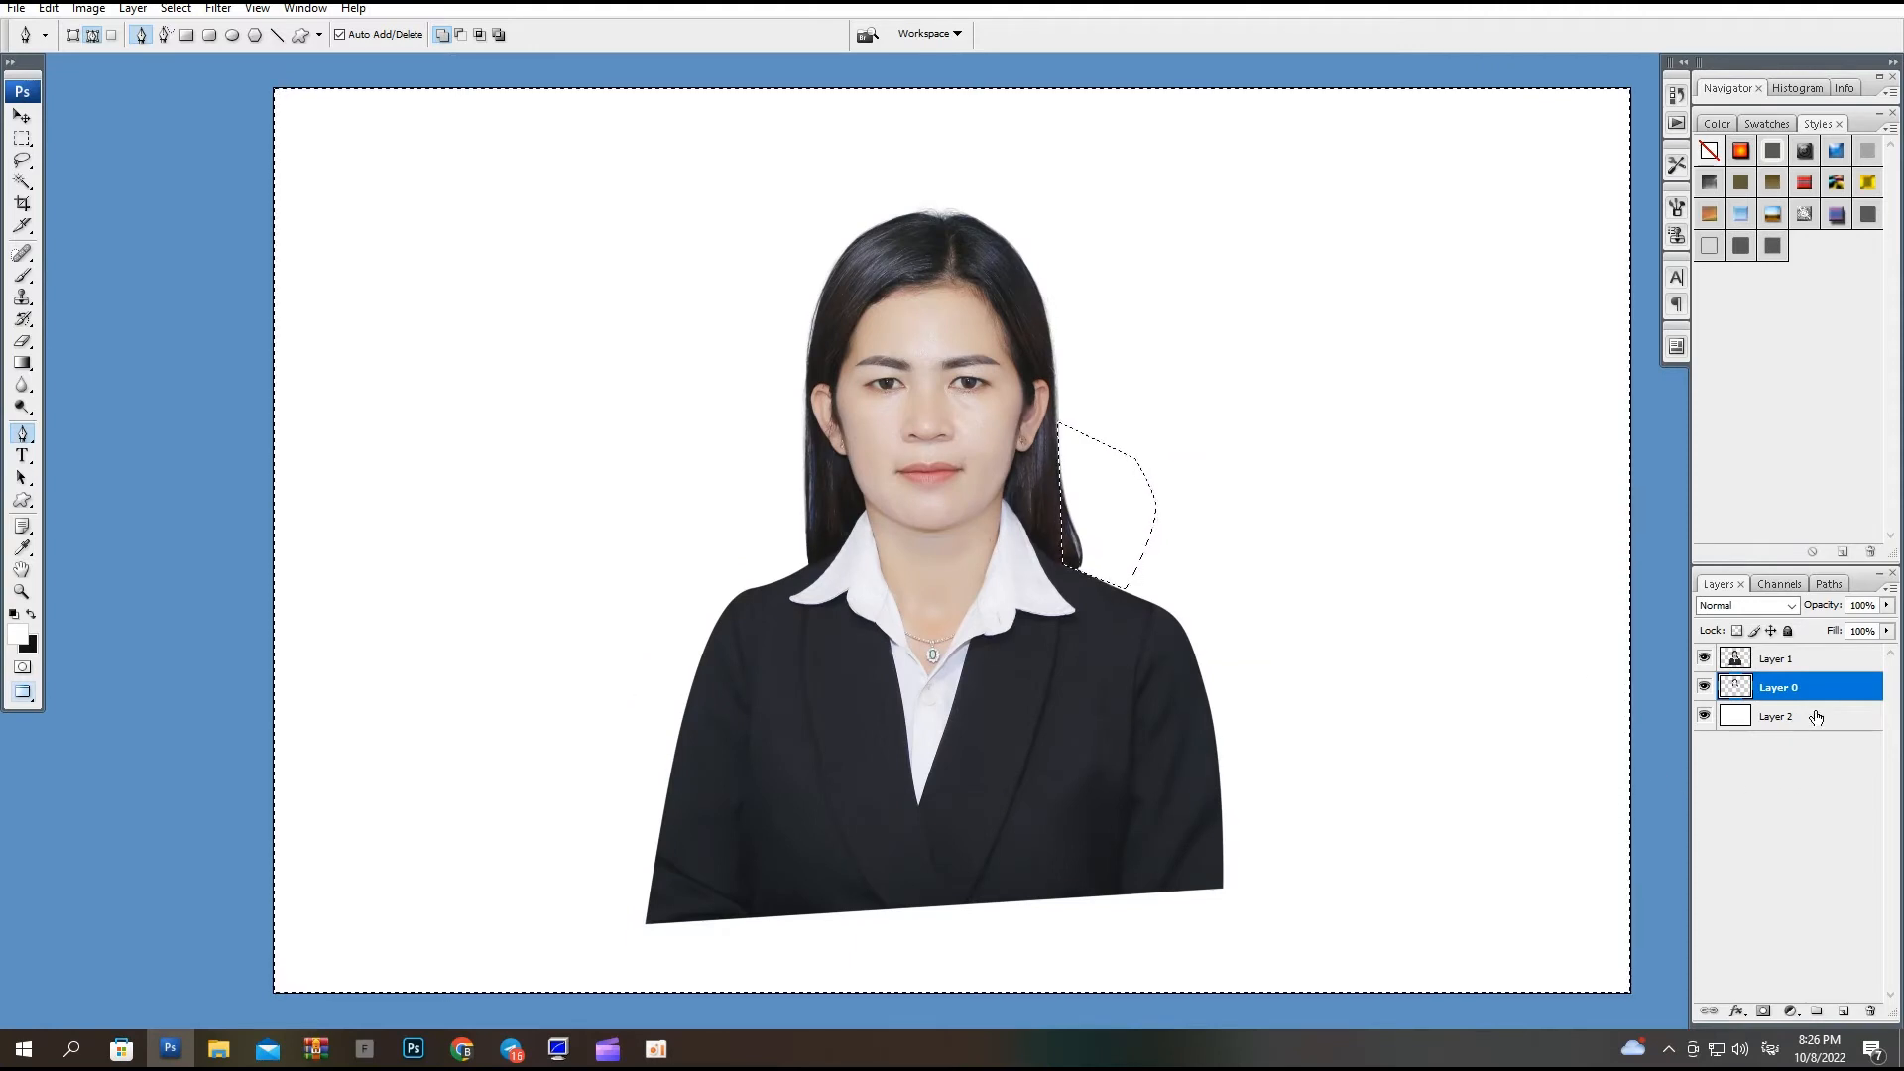
pyautogui.hotkey('ctrl', 'shift', 'i')
pyautogui.press('Delete')
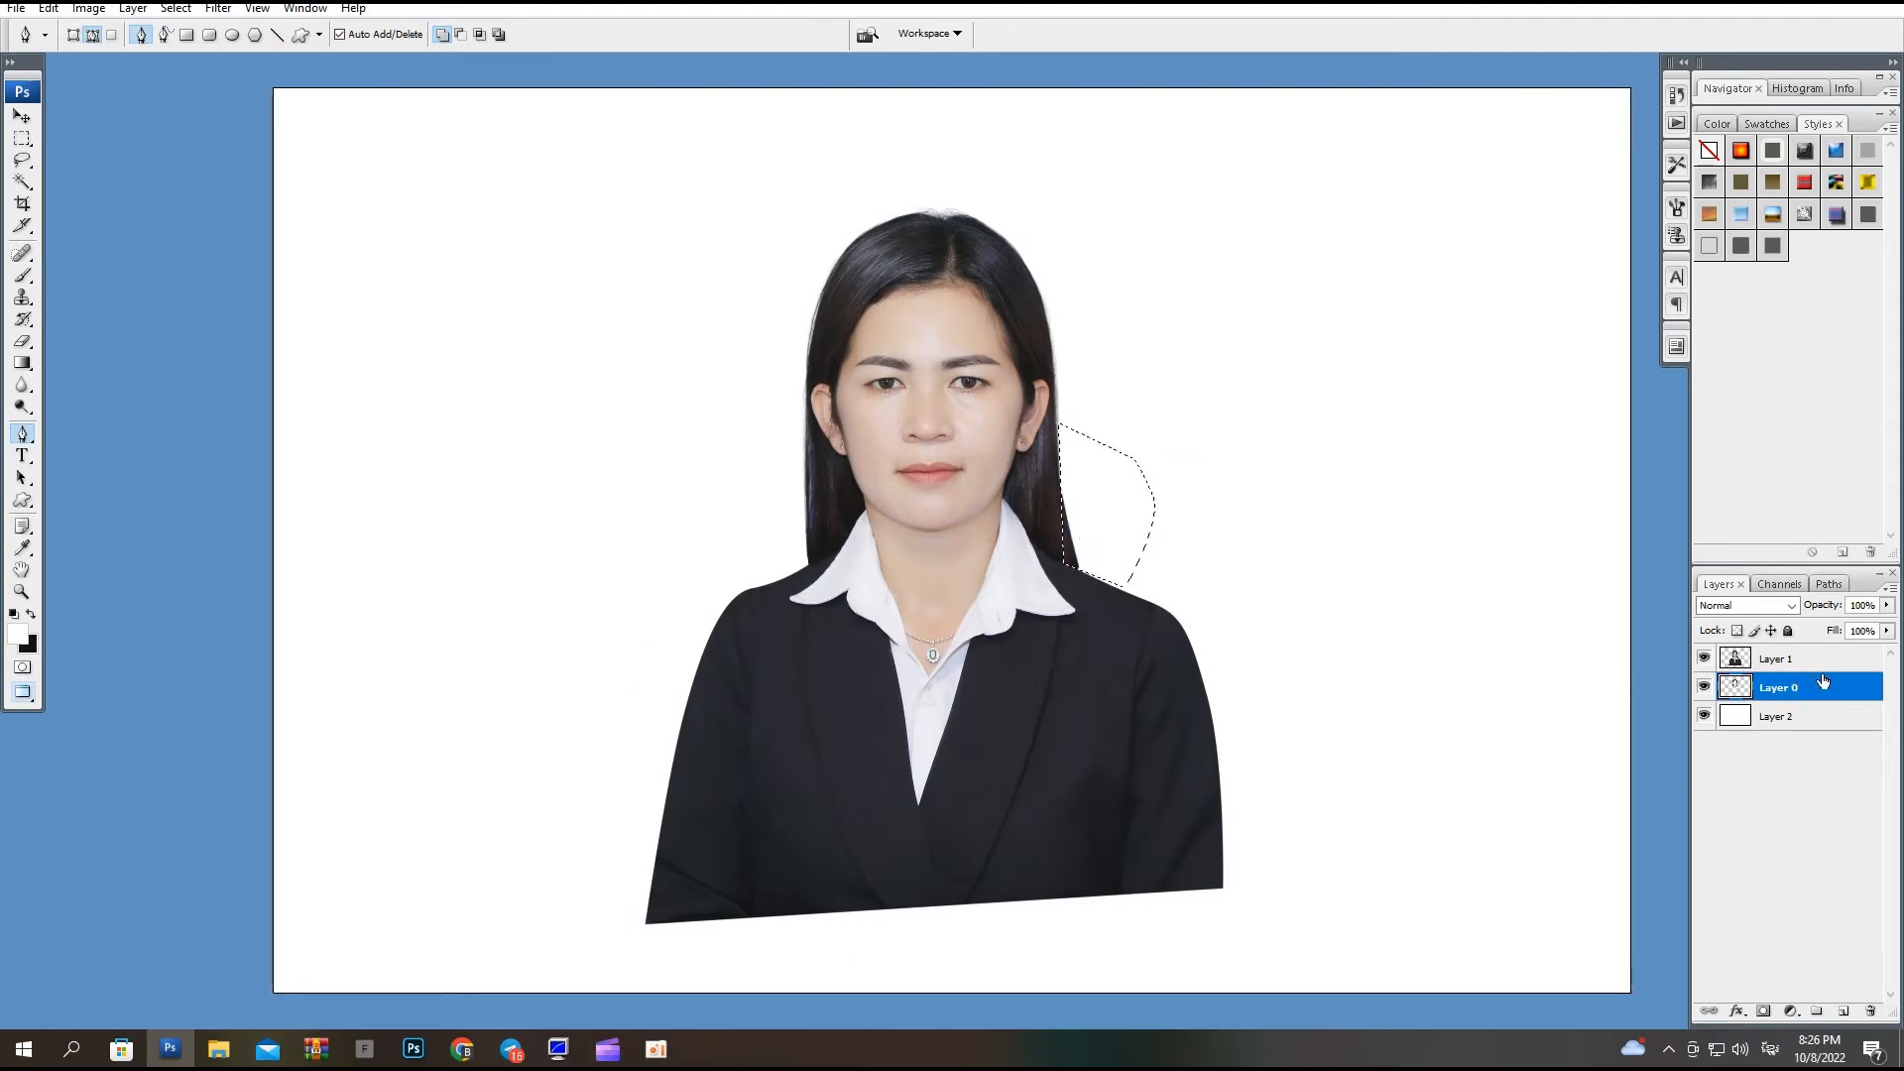
pyautogui.click(1821, 661)
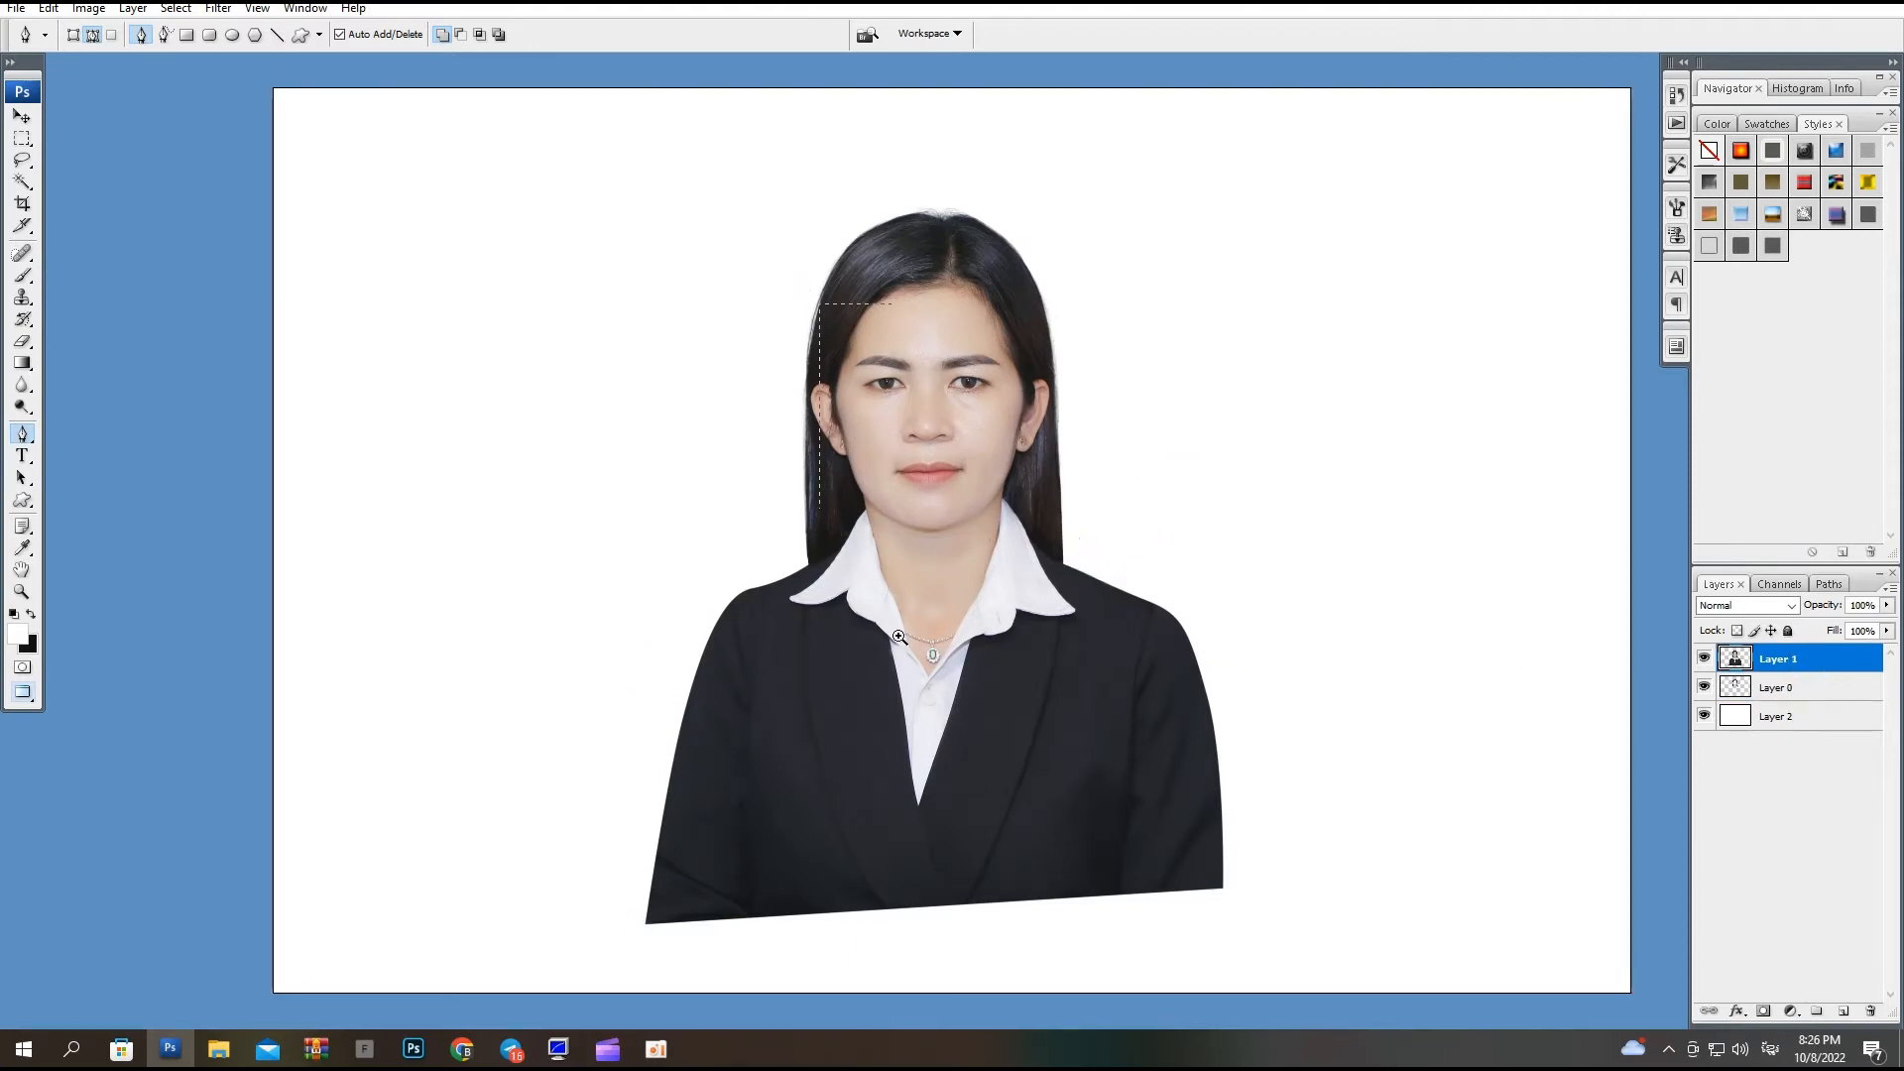
# Enclose the uneven hair edge on the subject's right side with a Pen path and convert it to a feathered selection.
pyautogui.keyDown('ctrl'); pyautogui.click(898, 635); pyautogui.keyUp('ctrl')
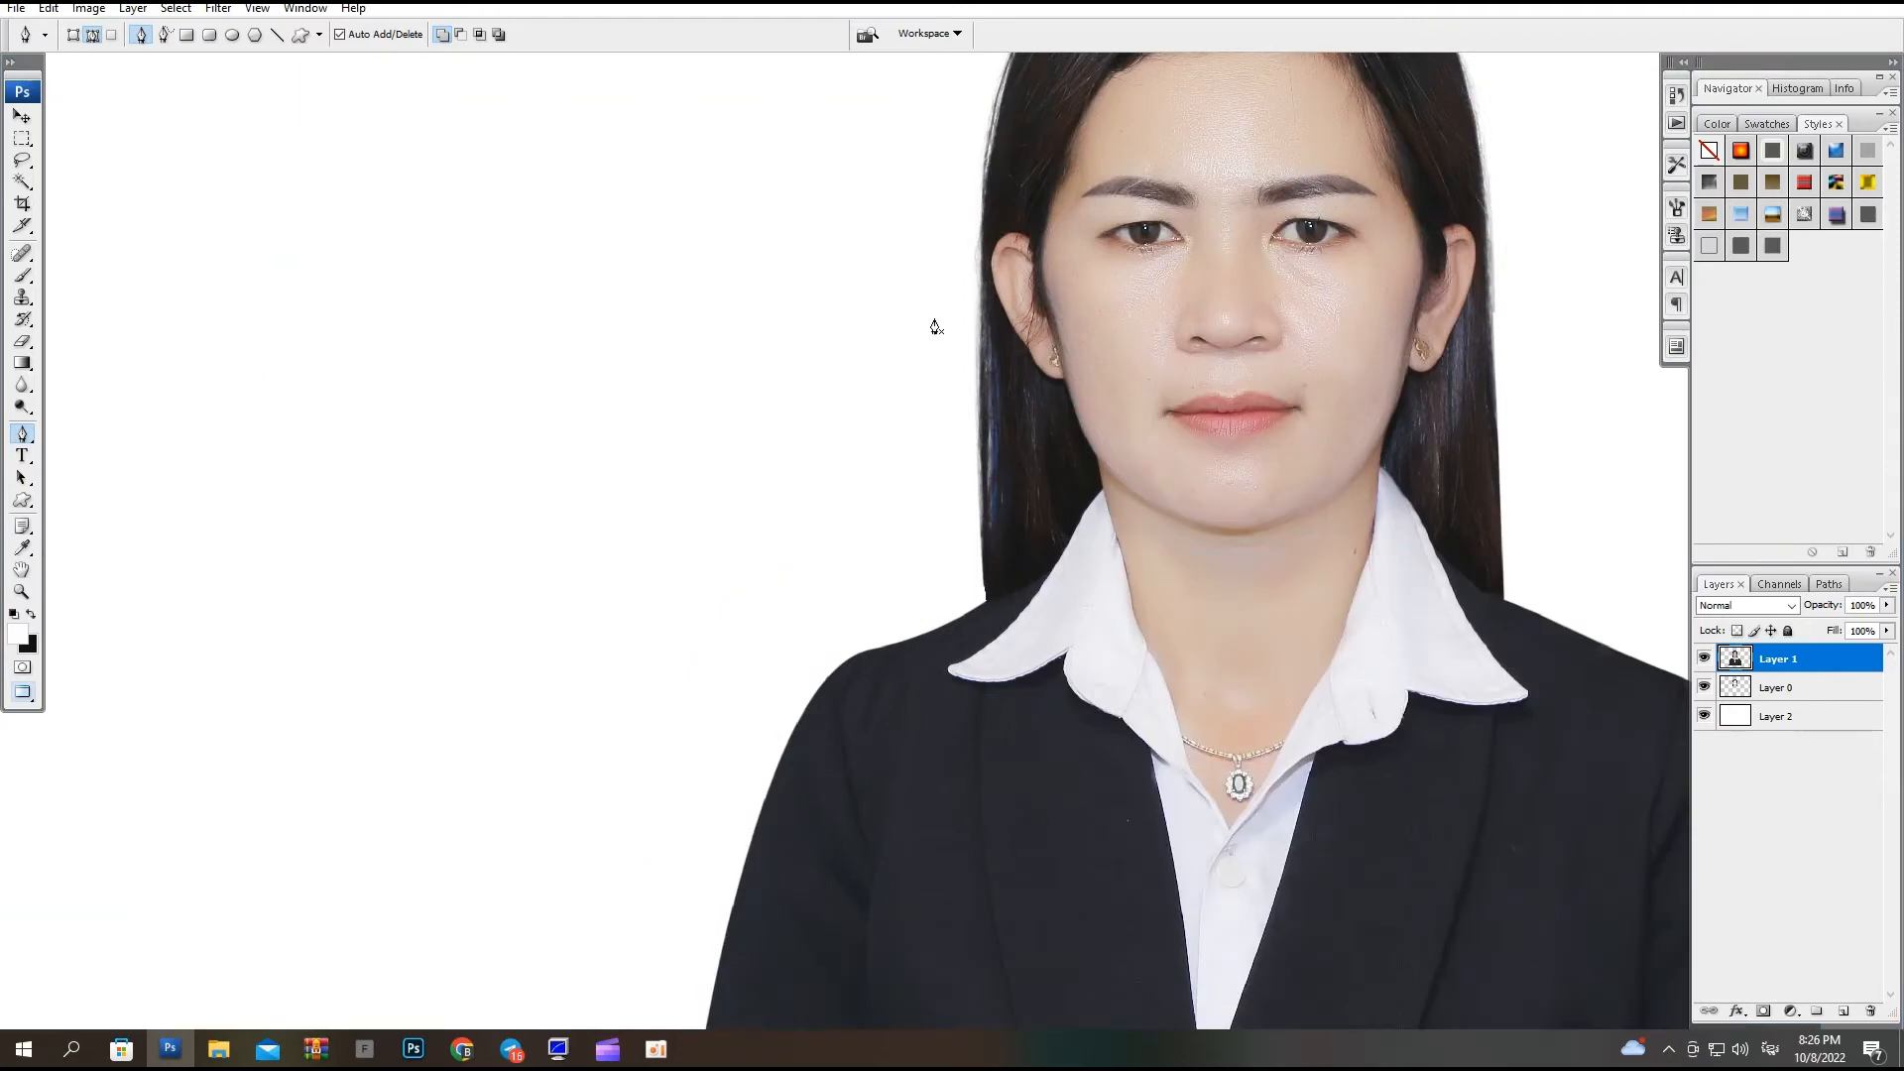
pyautogui.click(981, 289)
pyautogui.click(996, 619)
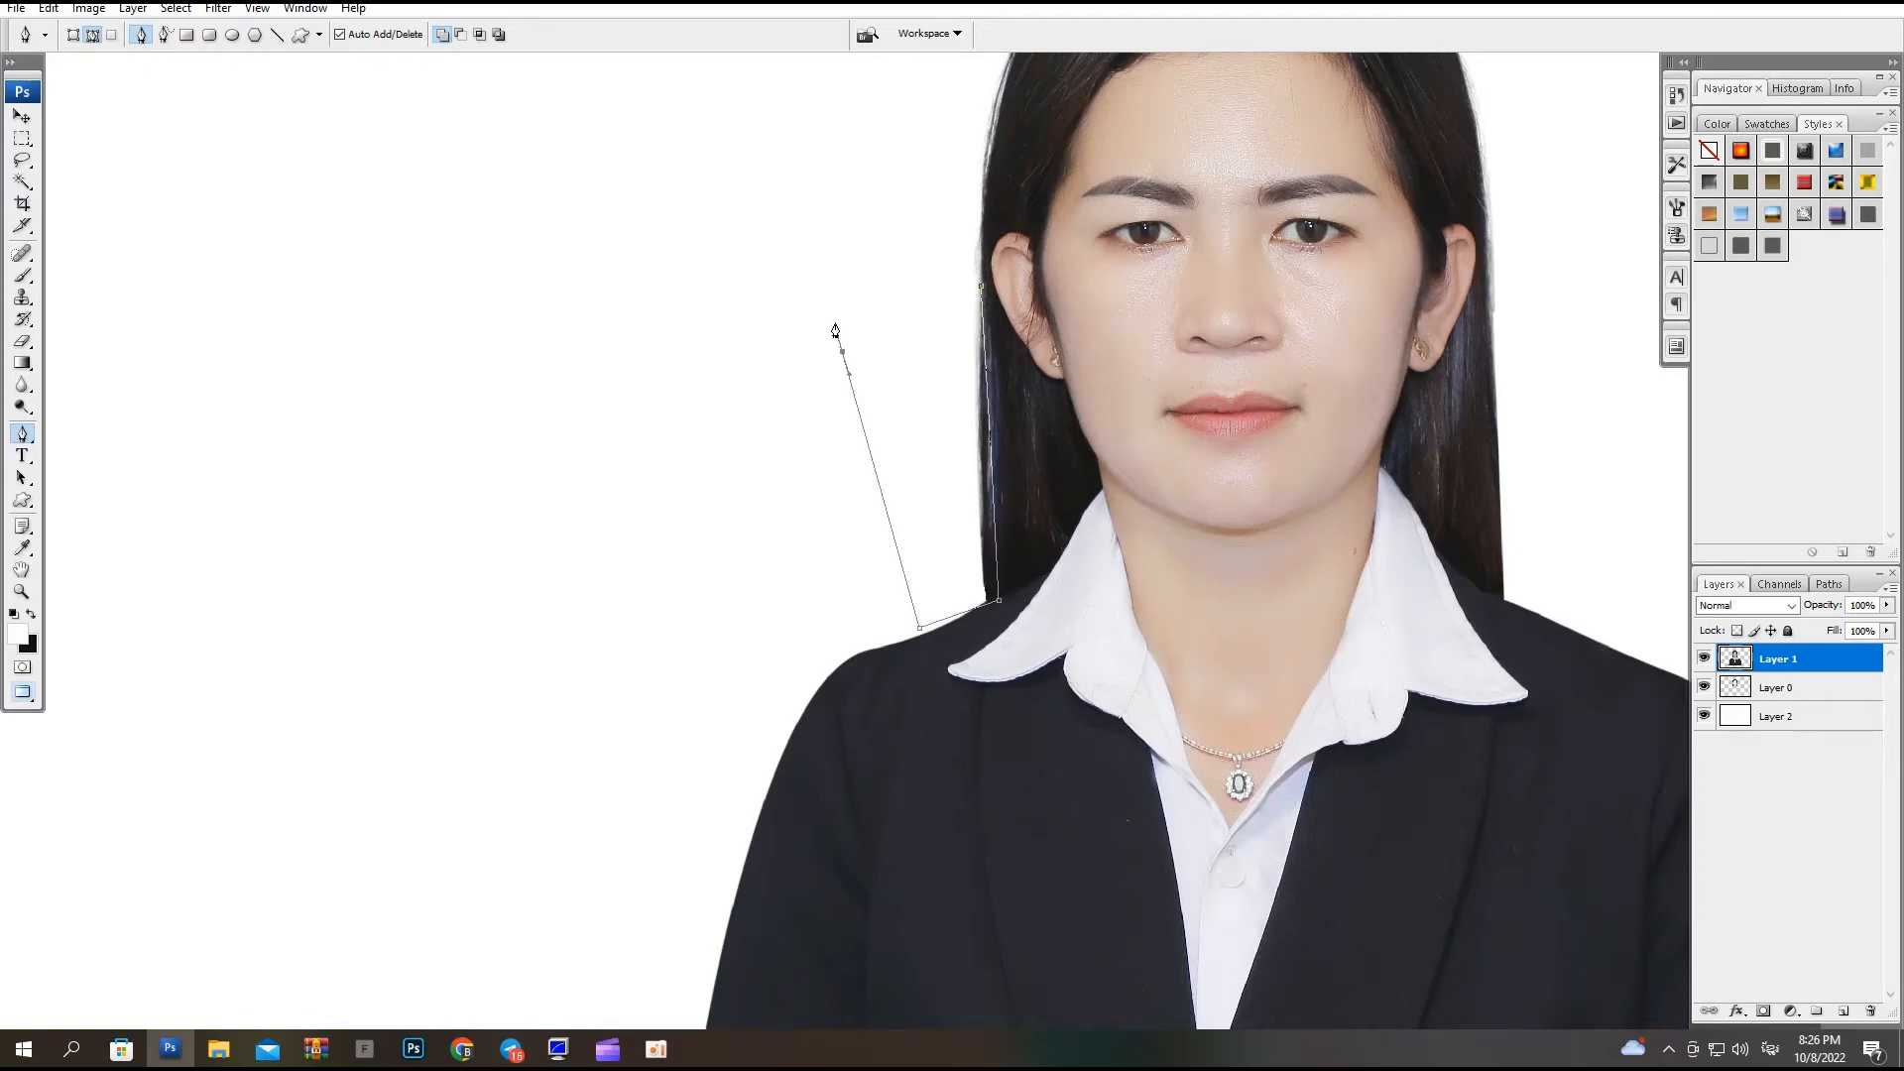
pyautogui.hotkey('ctrl', 'Return')
pyautogui.hotkey('ctrl', 'alt', 'd')
pyautogui.press('Return')
pyautogui.hotkey('ctrl', 'shift', 'i')
pyautogui.press('Delete')
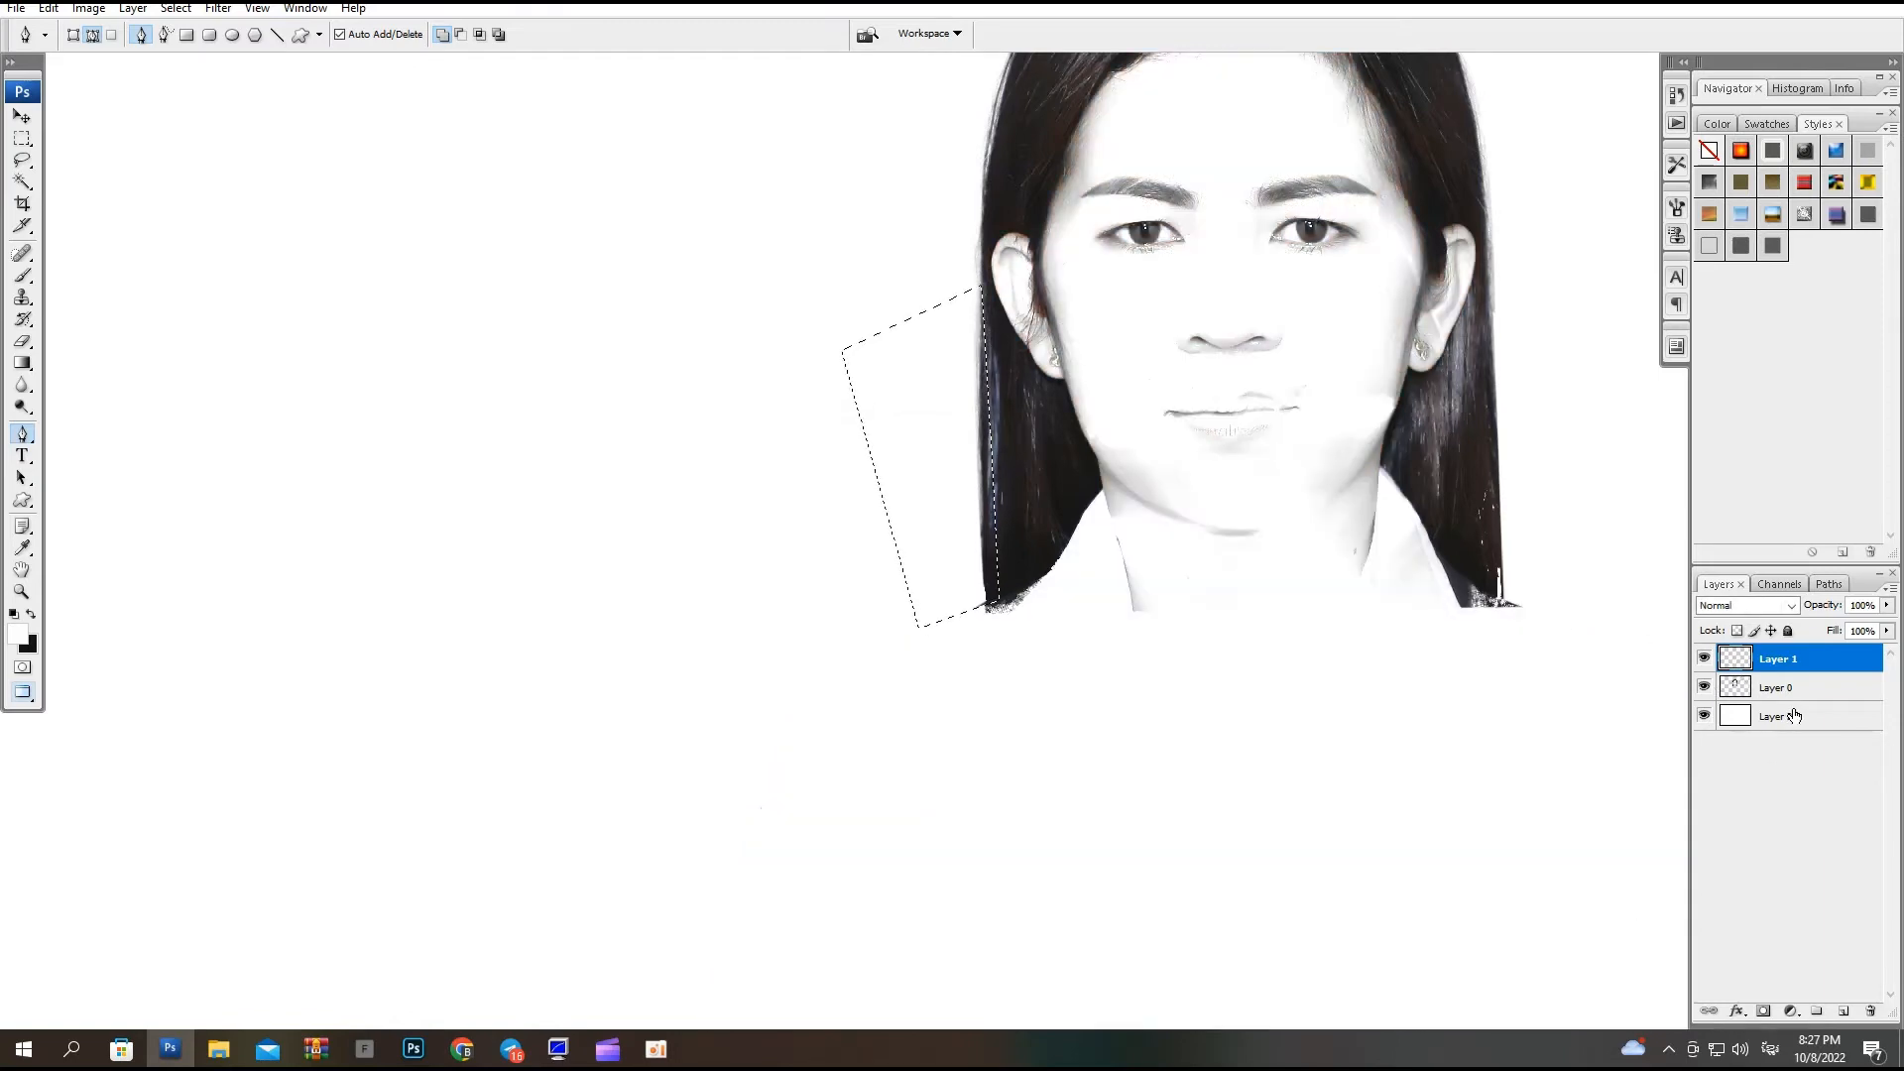
pyautogui.hotkey('ctrl', 'z')
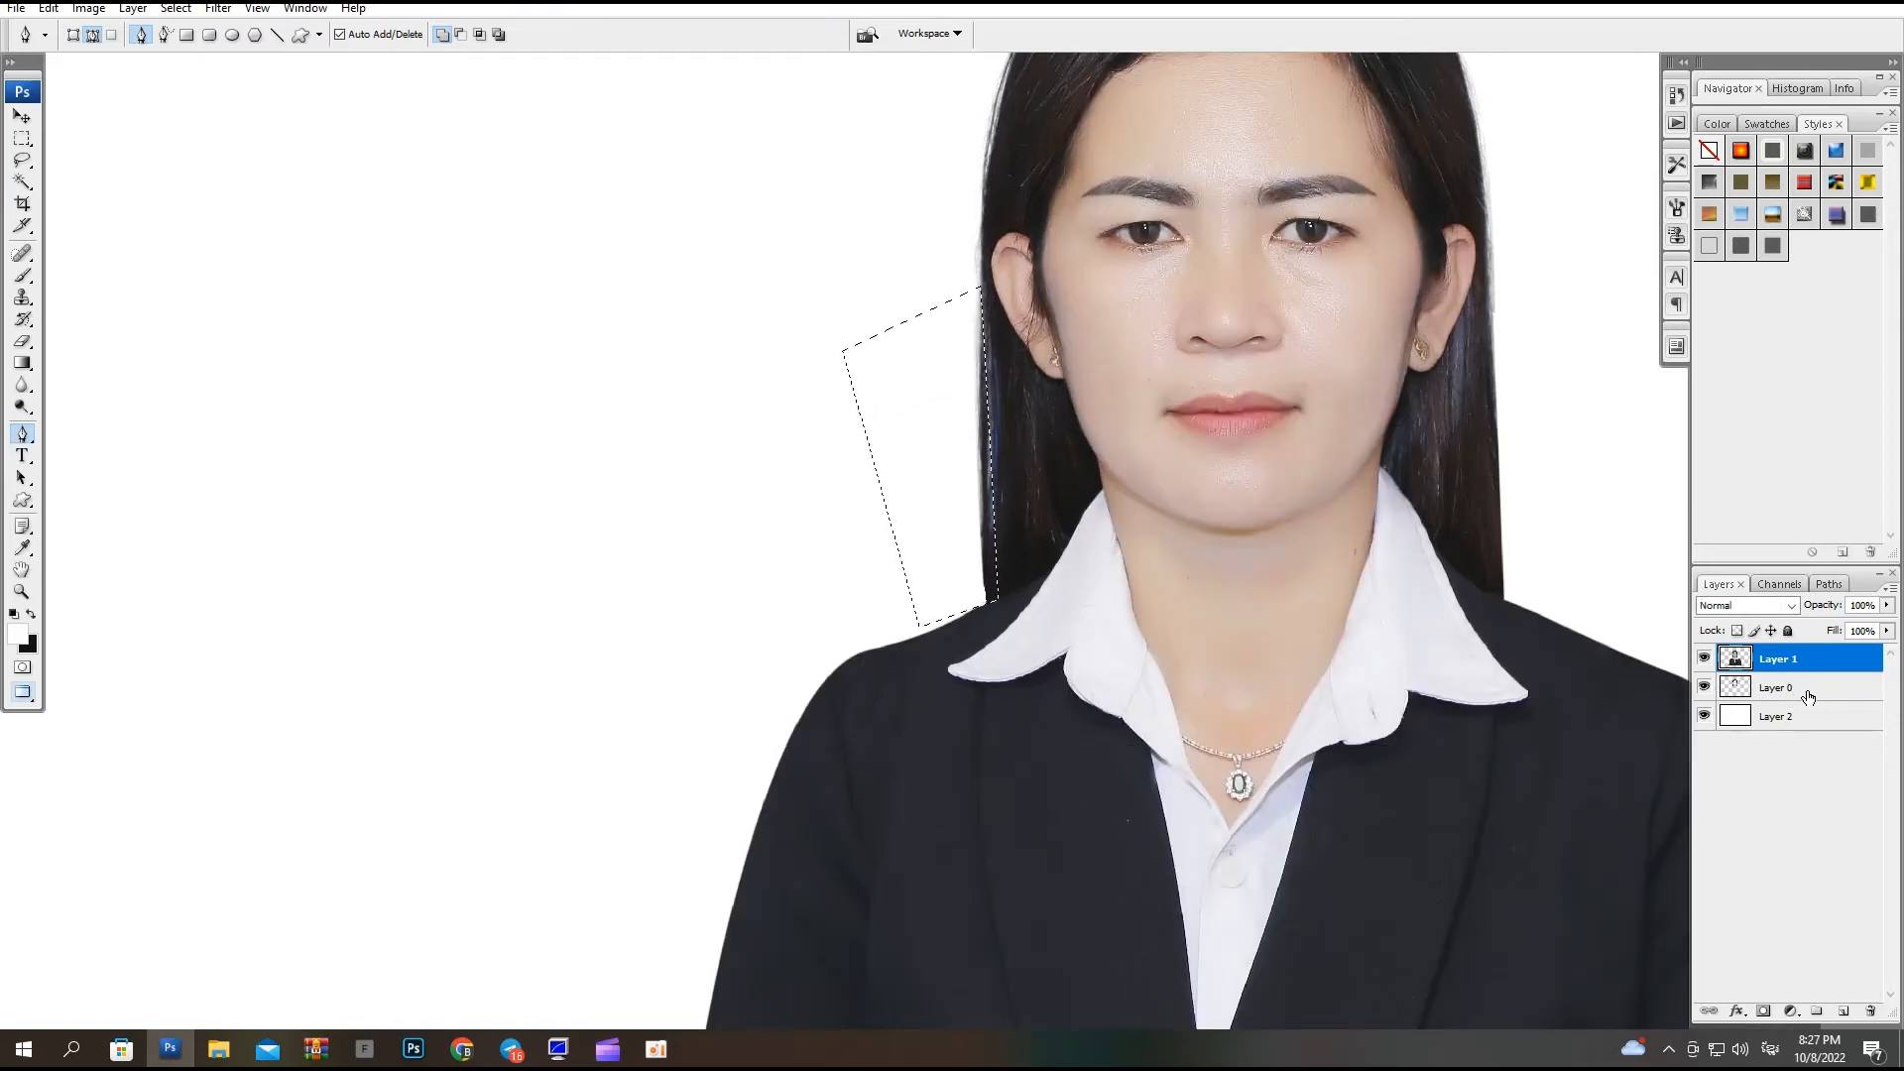
# Delete the enclosed hair edge on the subject's right side from Layer 0 and deselect.
pyautogui.click(1817, 696)
pyautogui.press('Delete')
pyautogui.hotkey('ctrl', 'd')
# Merge all visible layers into a single layer.
pyautogui.hotkey('ctrl', 't')
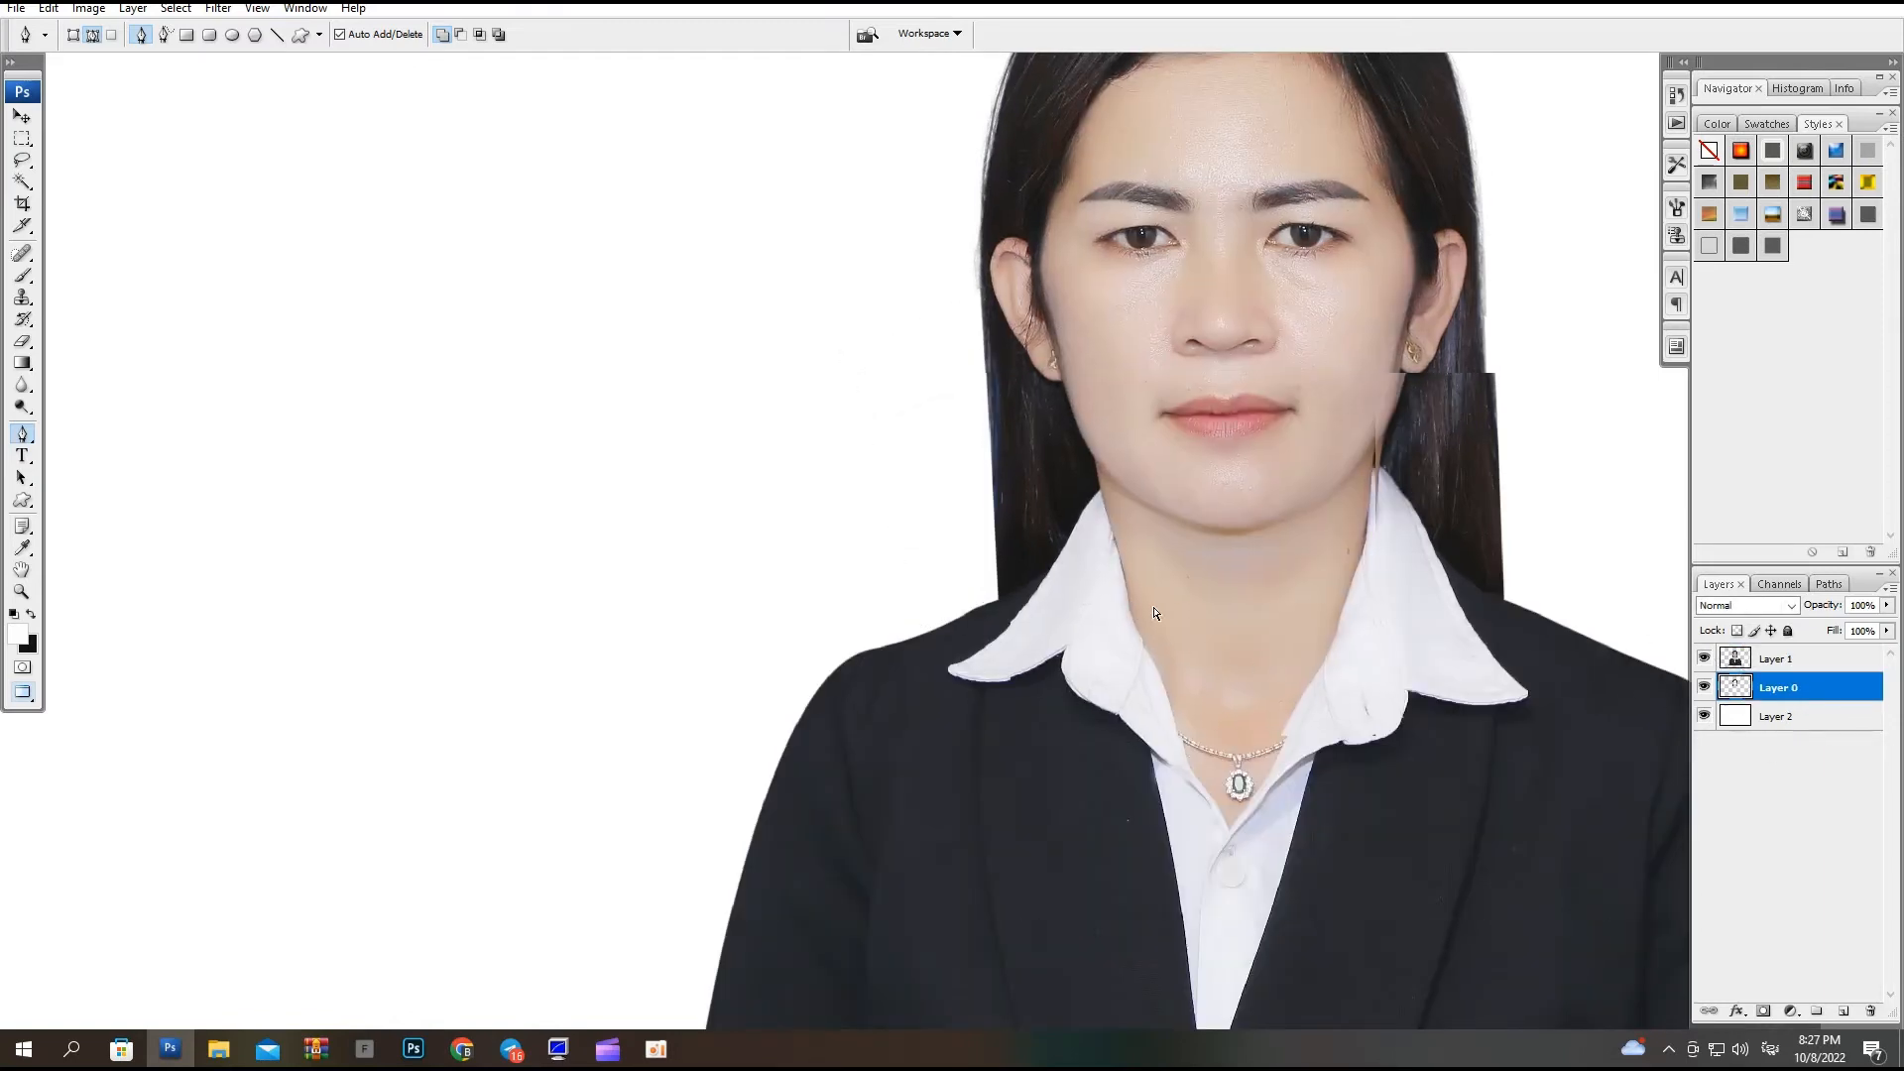
pyautogui.moveTo(984, 262); pyautogui.dragTo(804, 561)
pyautogui.hotkey('ctrl', '0')
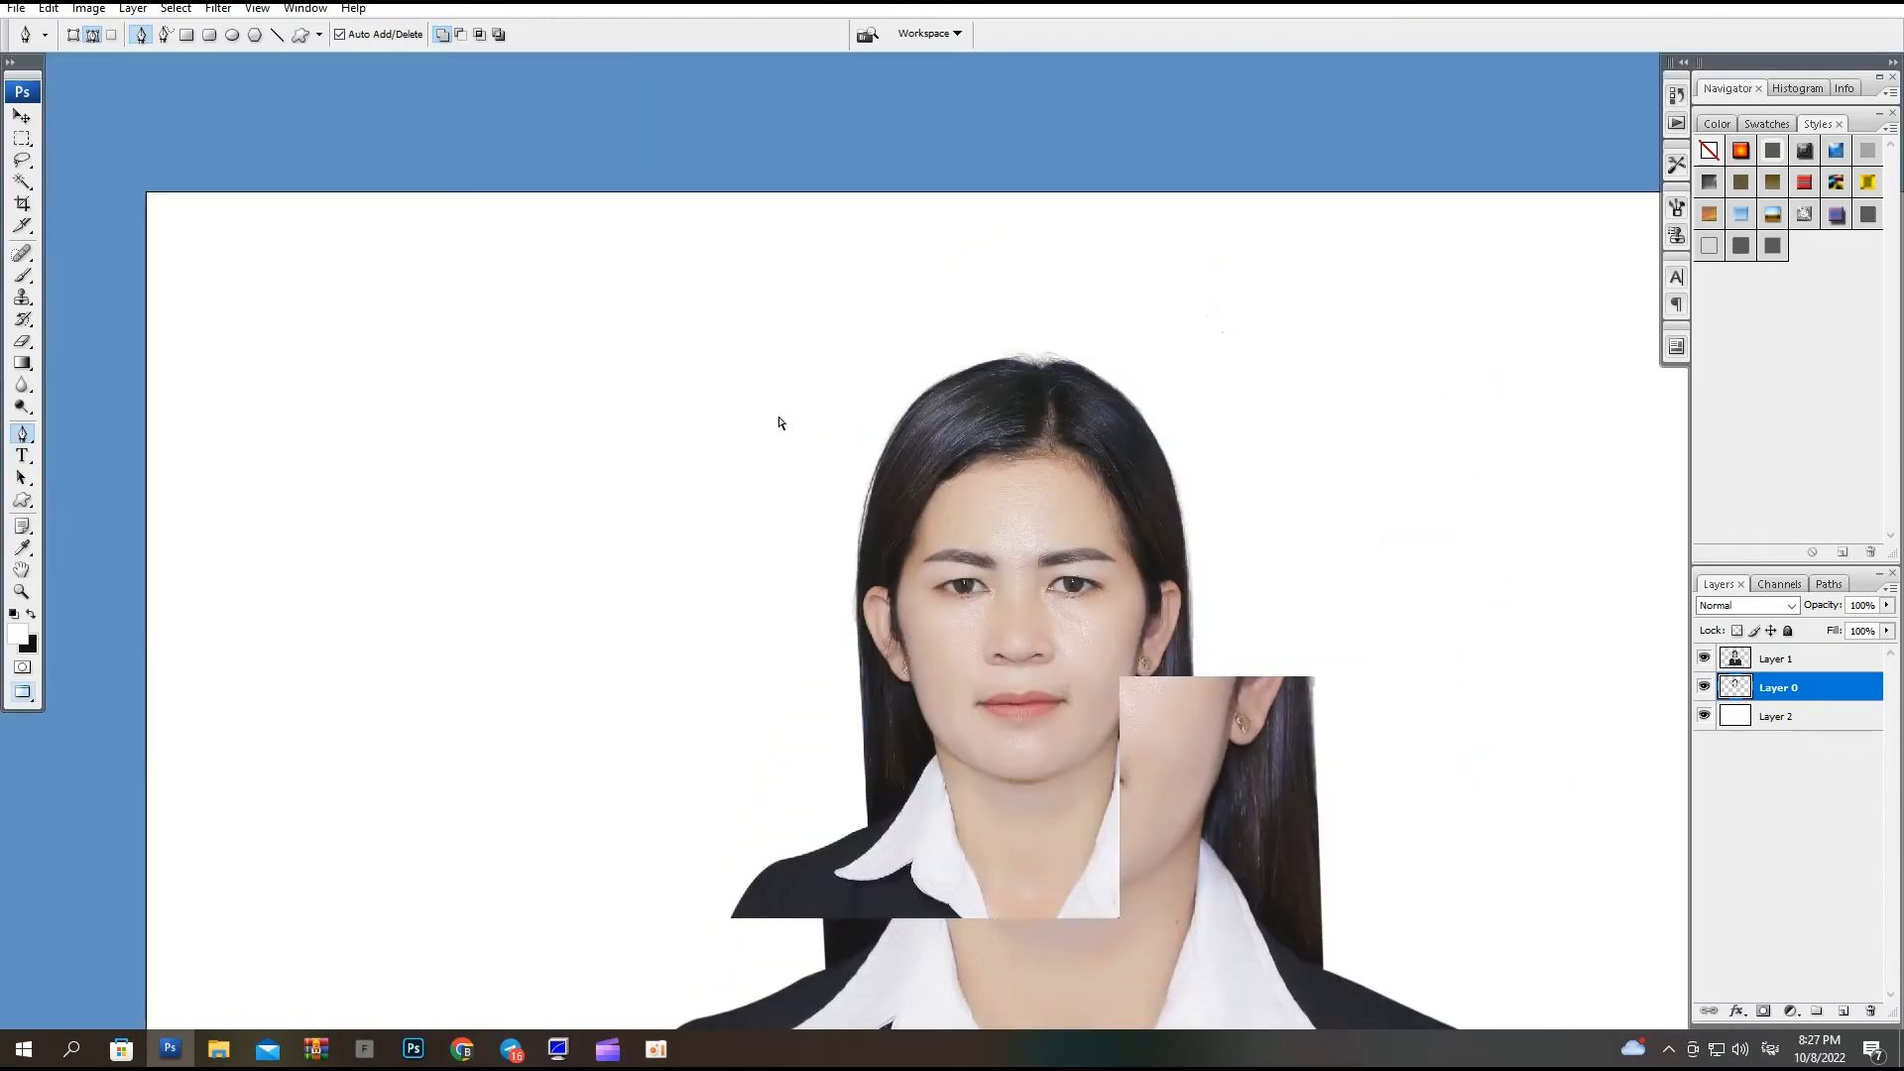
pyautogui.hotkey('ctrl', 'shift', 'e')
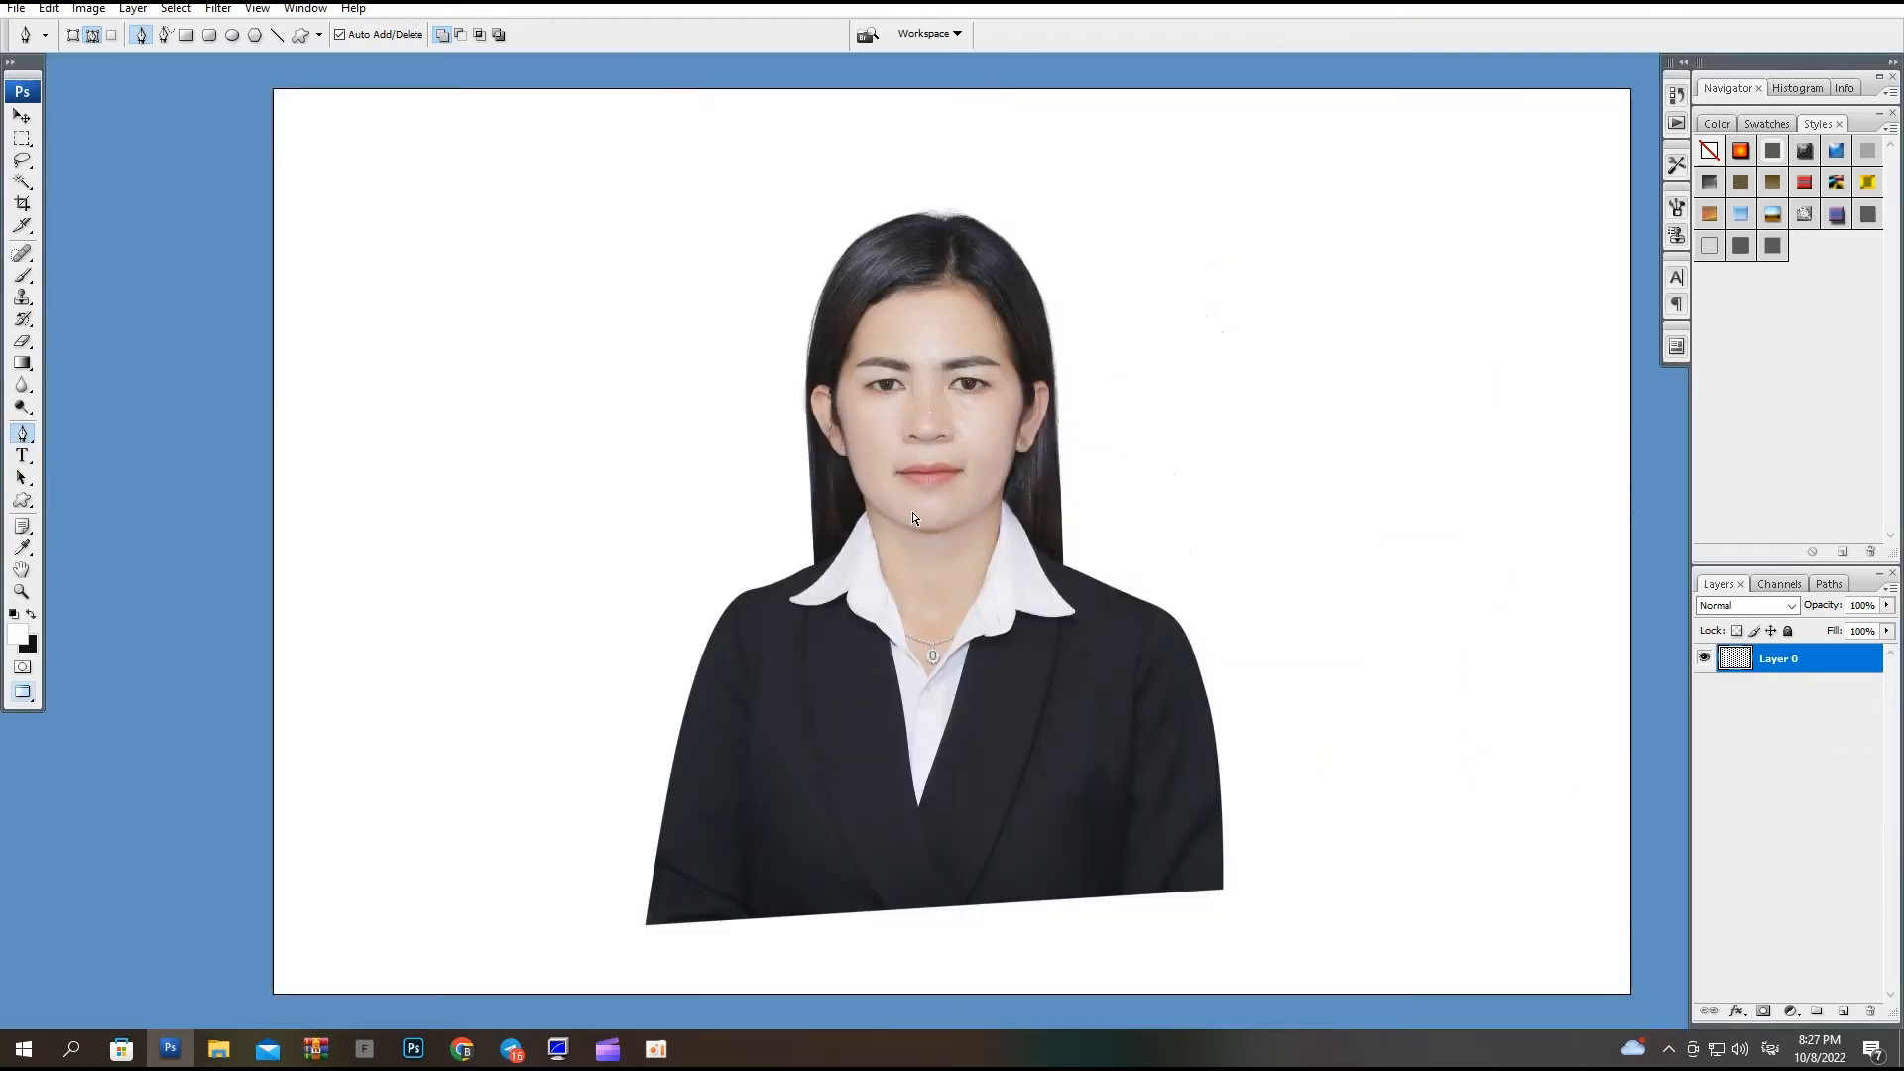
# Set the Crop tool to the 30x40 preset, 30 cm wide by 40 cm high at 300 pixels/inch.
pyautogui.hotkey('ctrl', '+')
pyautogui.press('c')
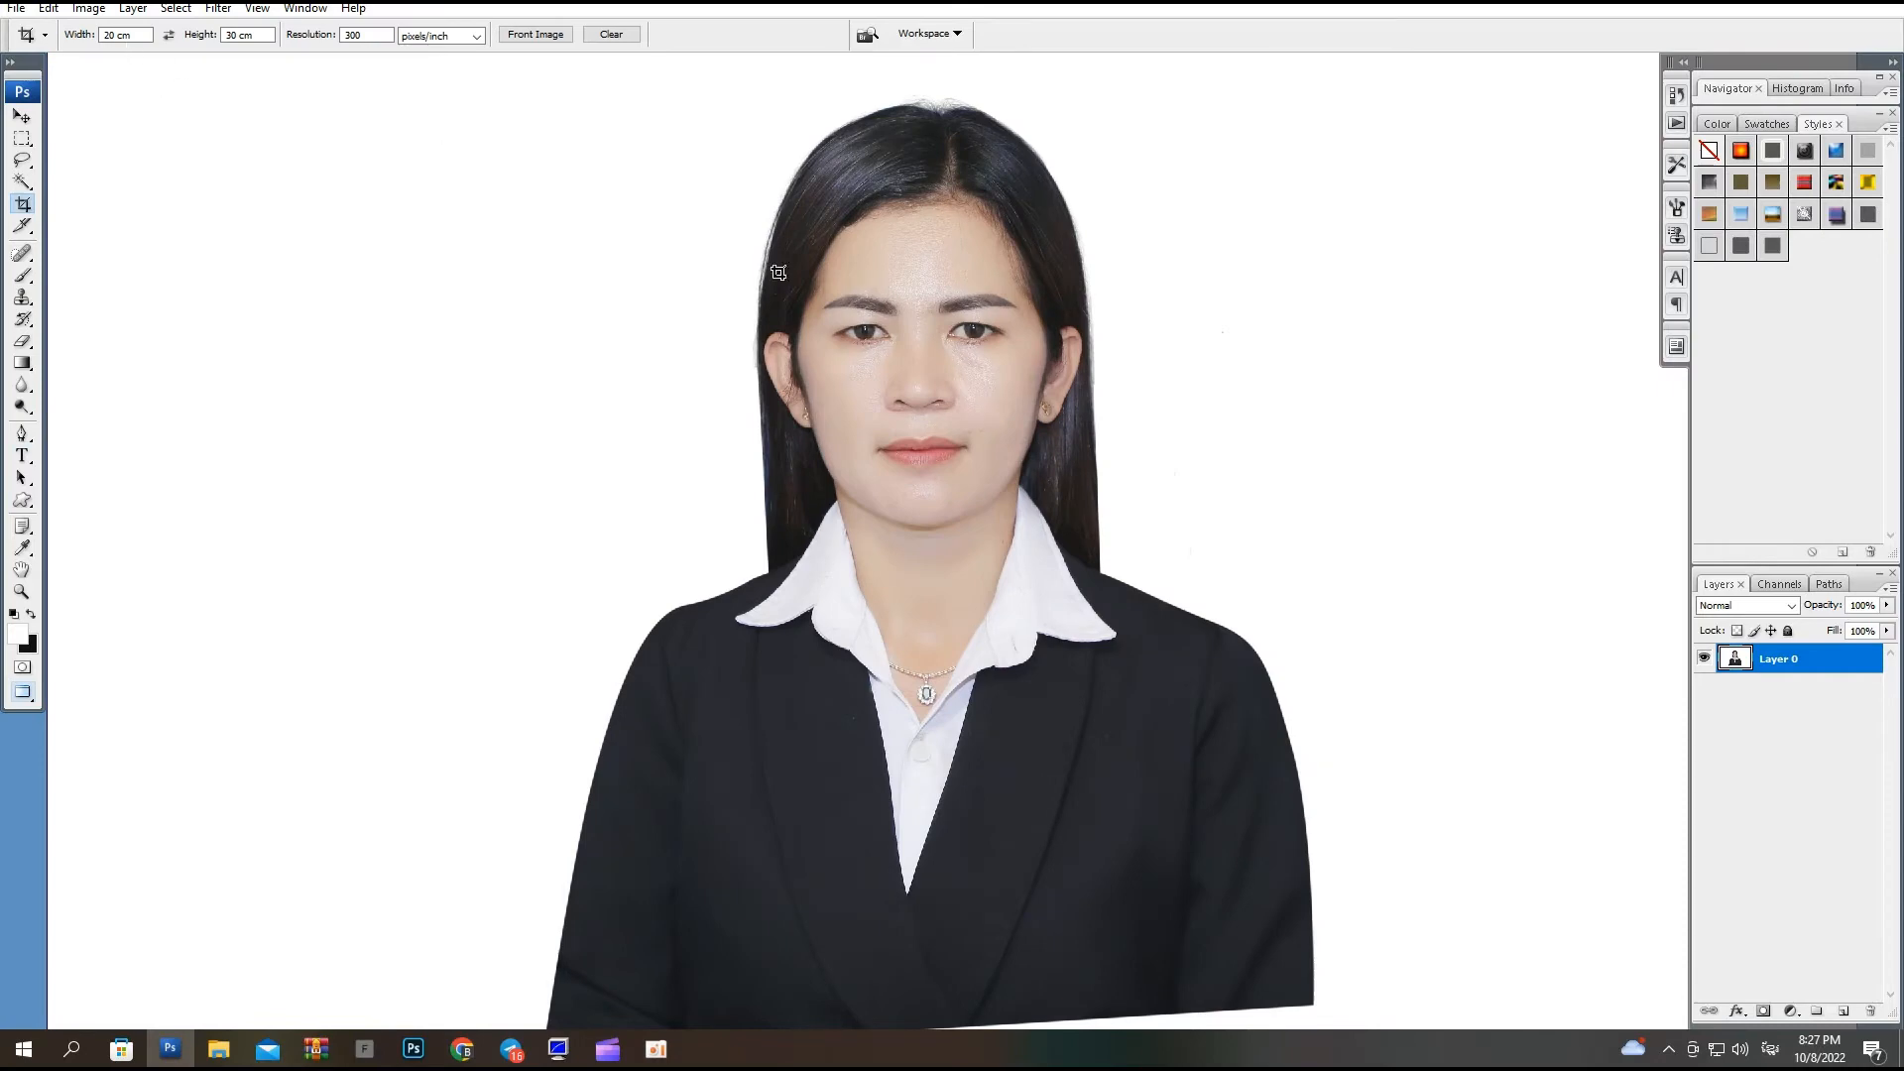
pyautogui.hotkey('ctrl', '0')
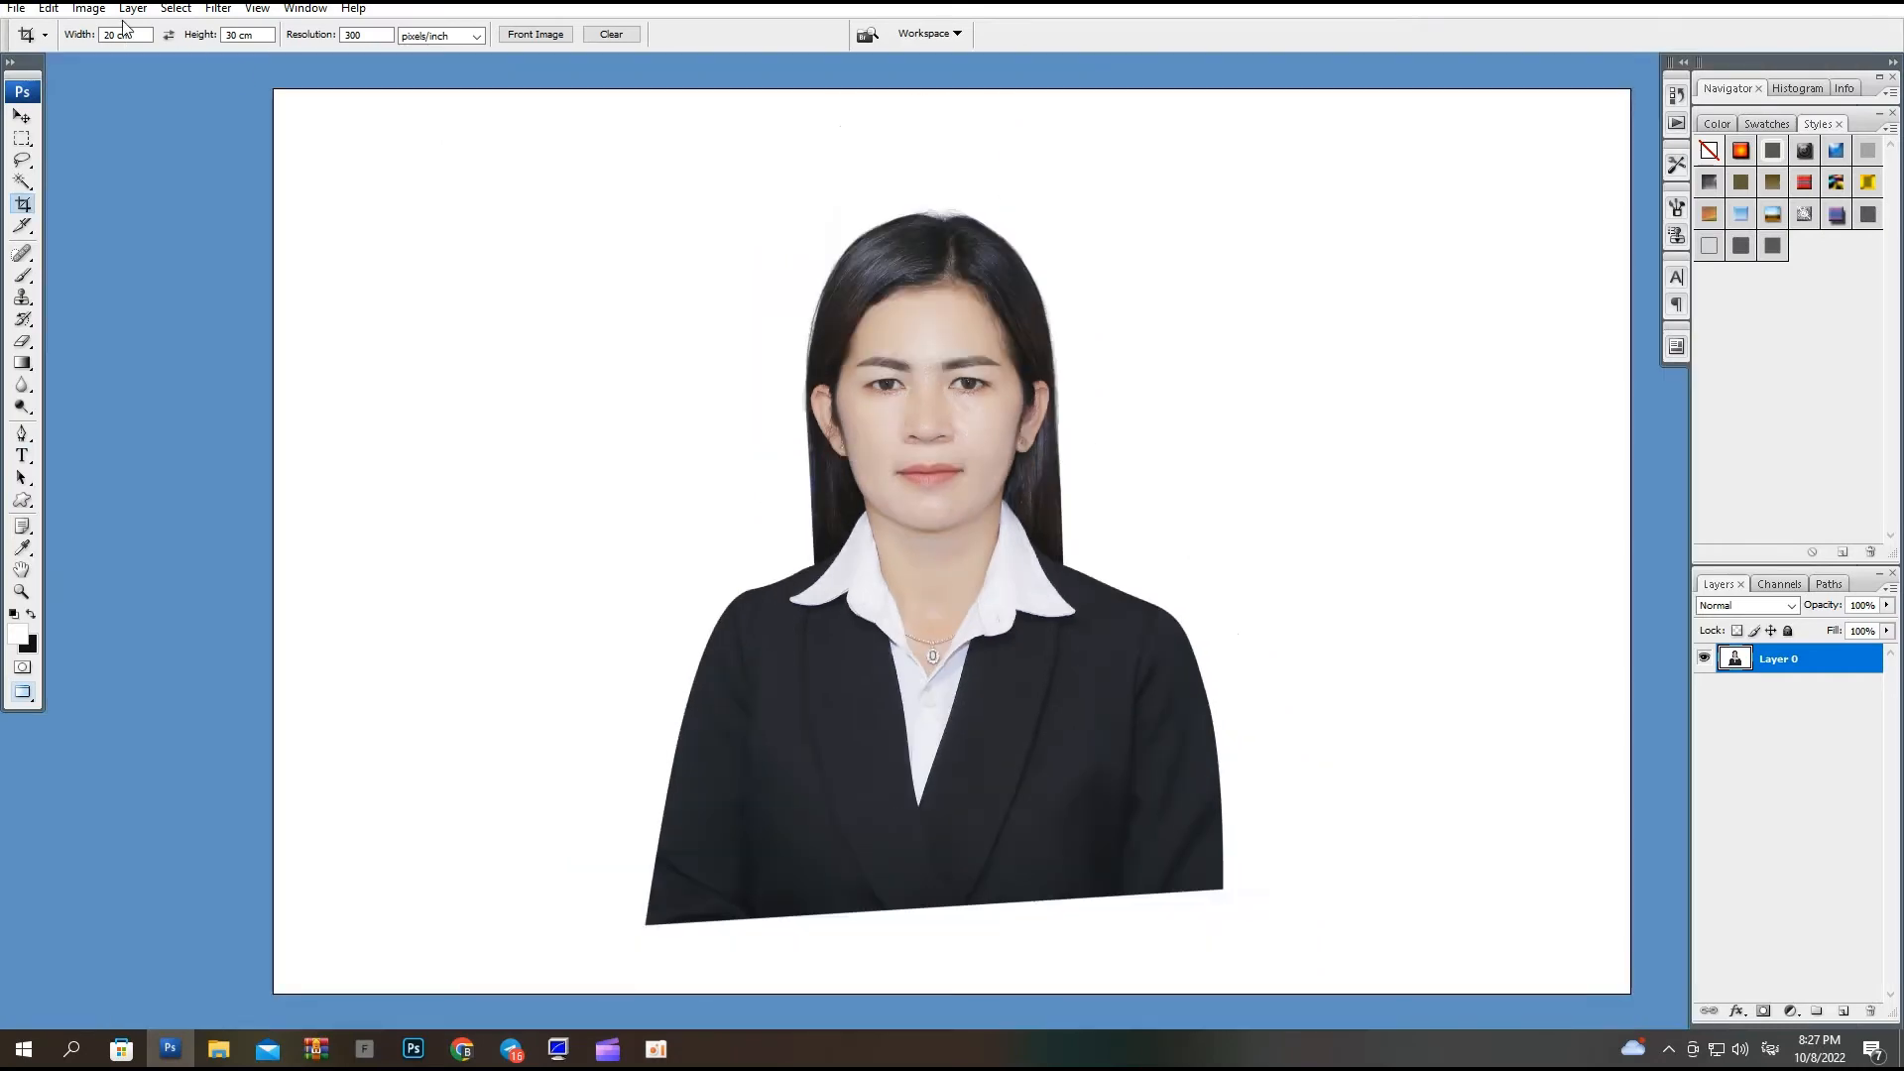
pyautogui.click(45, 37)
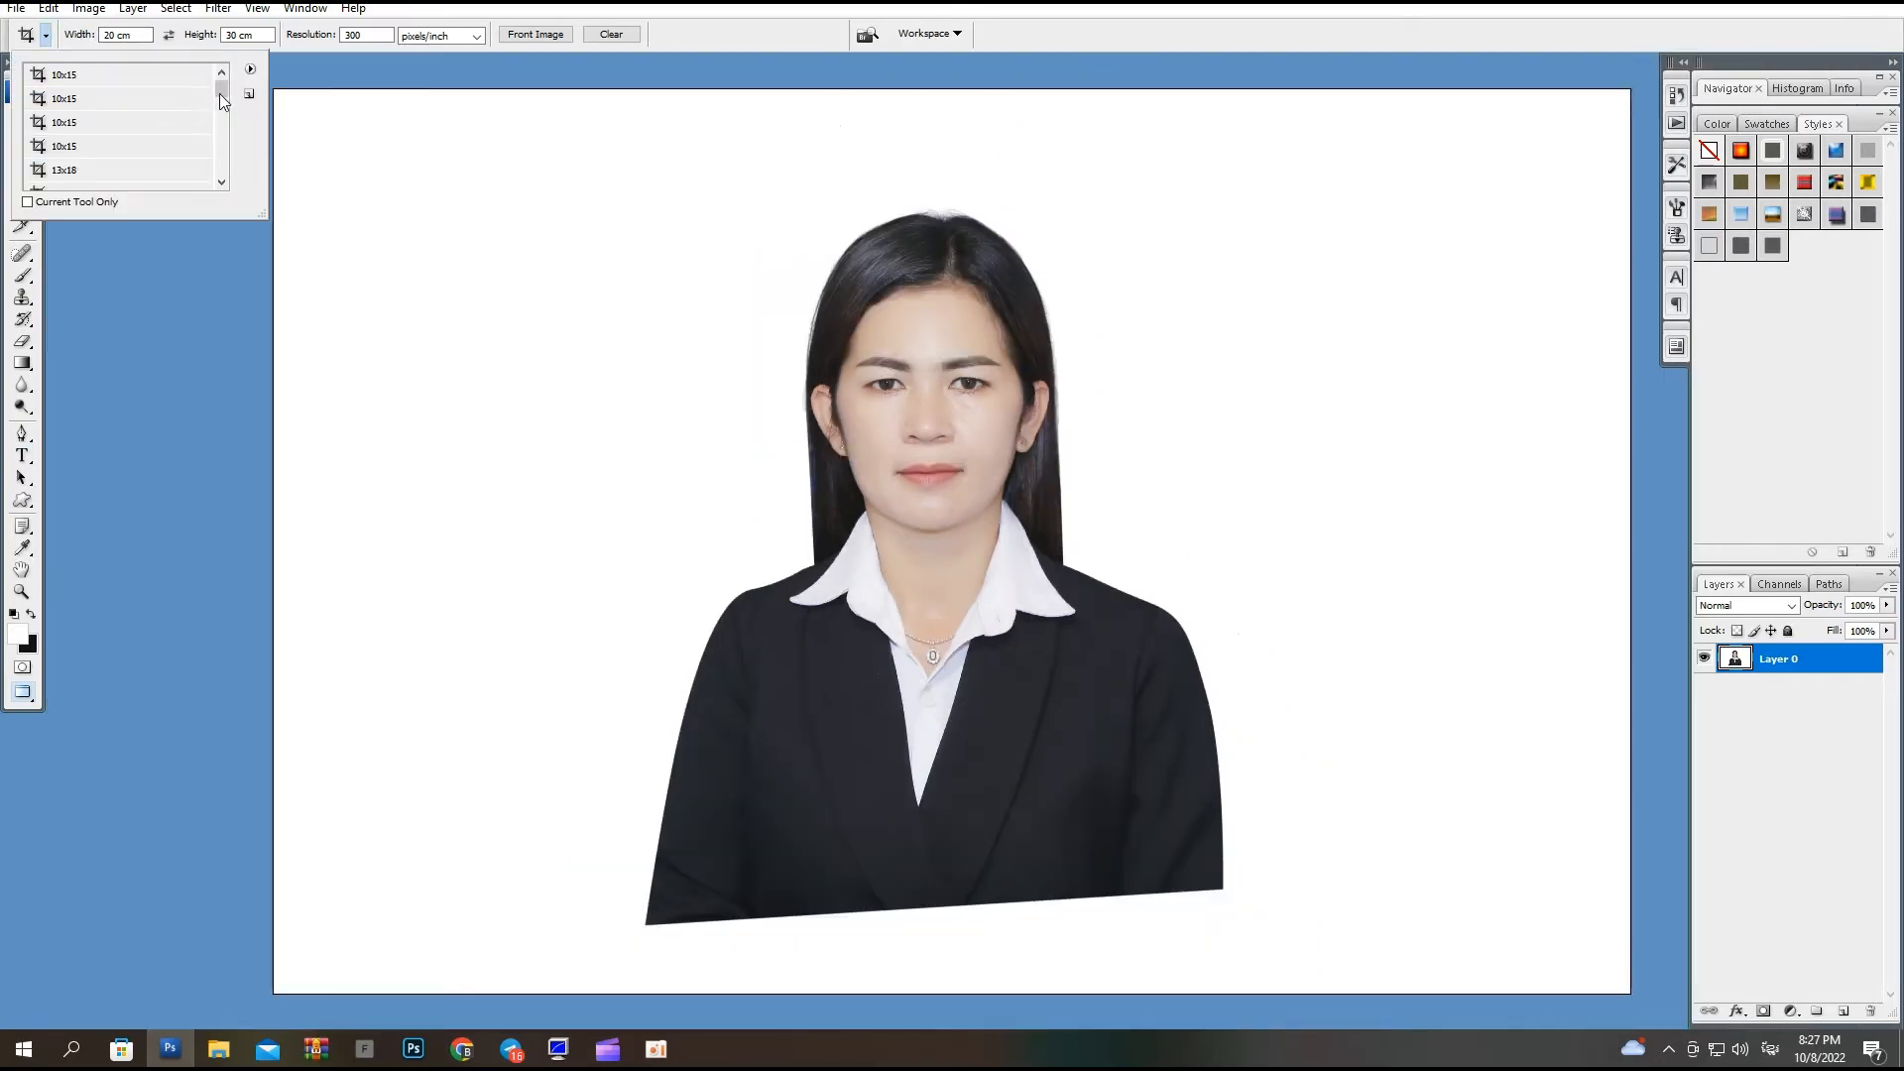
pyautogui.moveTo(221, 102); pyautogui.dragTo(229, 108)
pyautogui.click(184, 129)
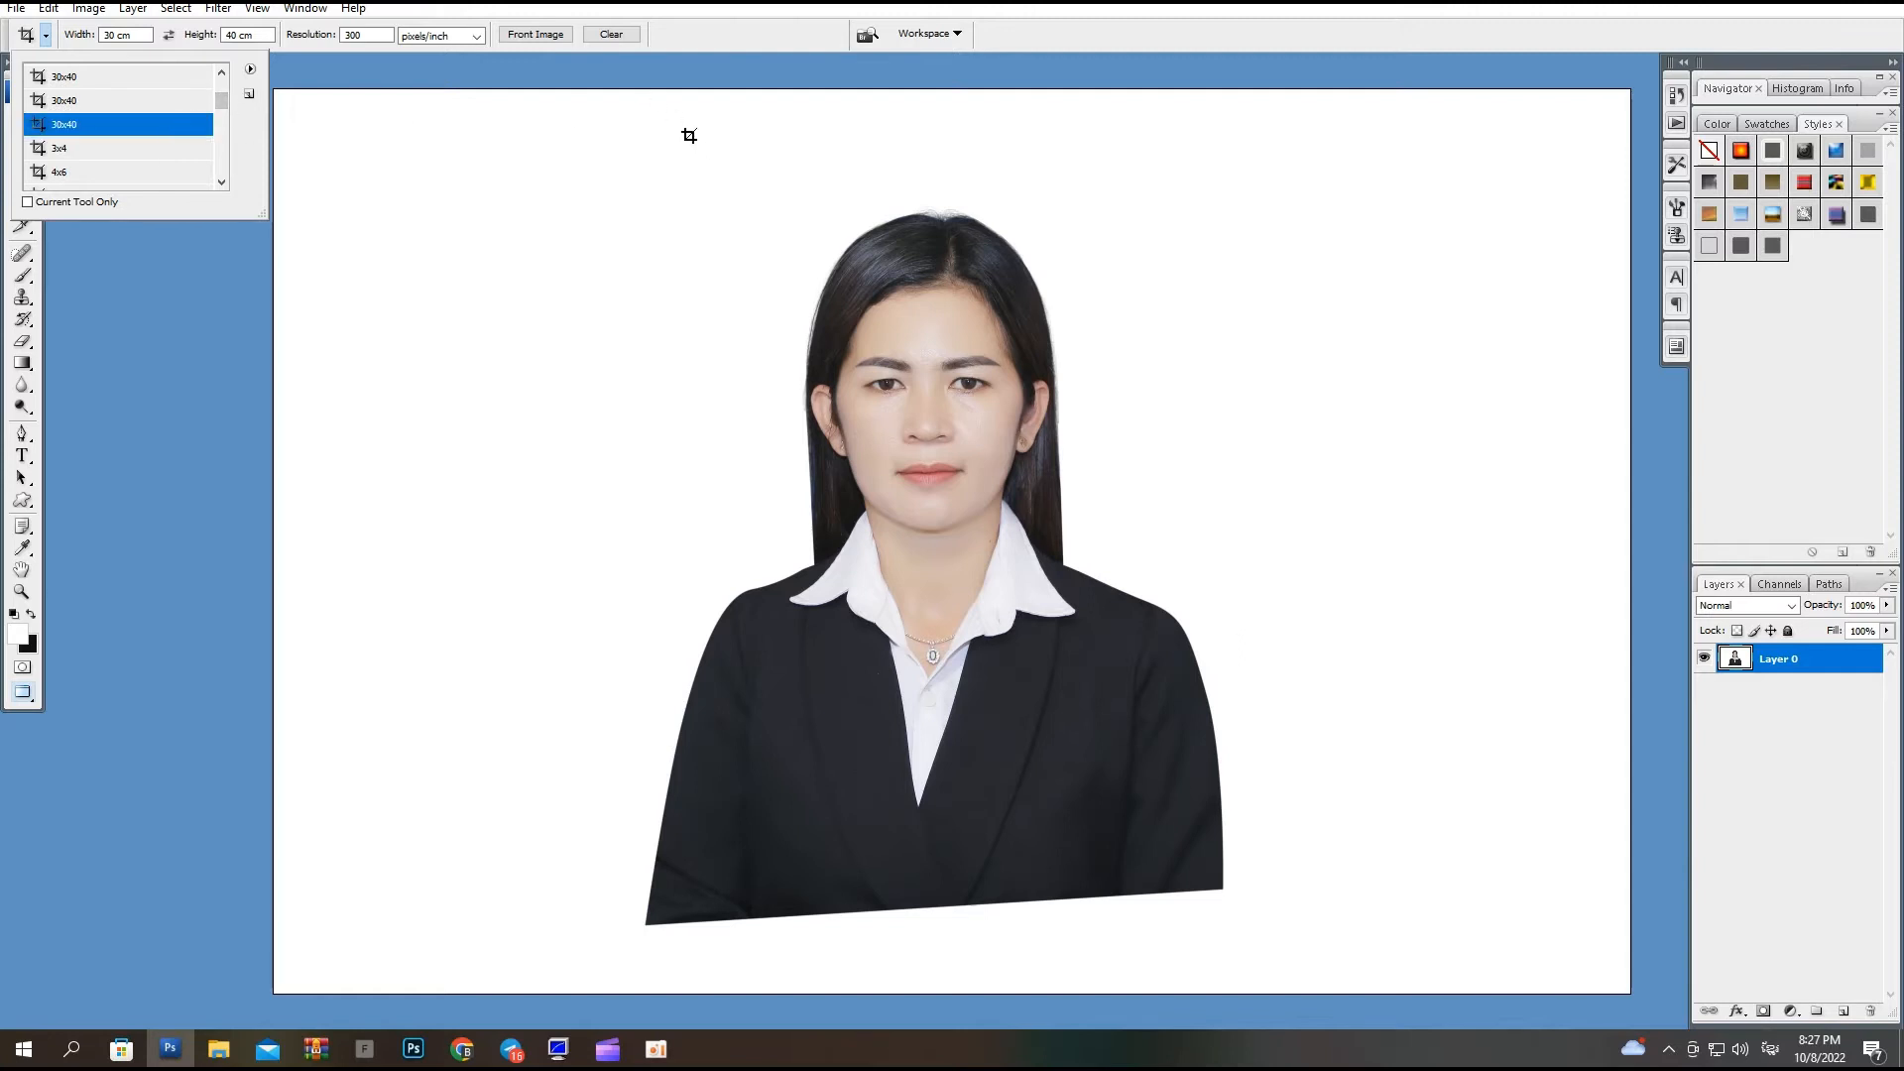
# Crop the portrait to a centred head-and-chest frame that leaves out the jacket's slanted lower edge.
pyautogui.moveTo(687, 161); pyautogui.dragTo(1205, 851)
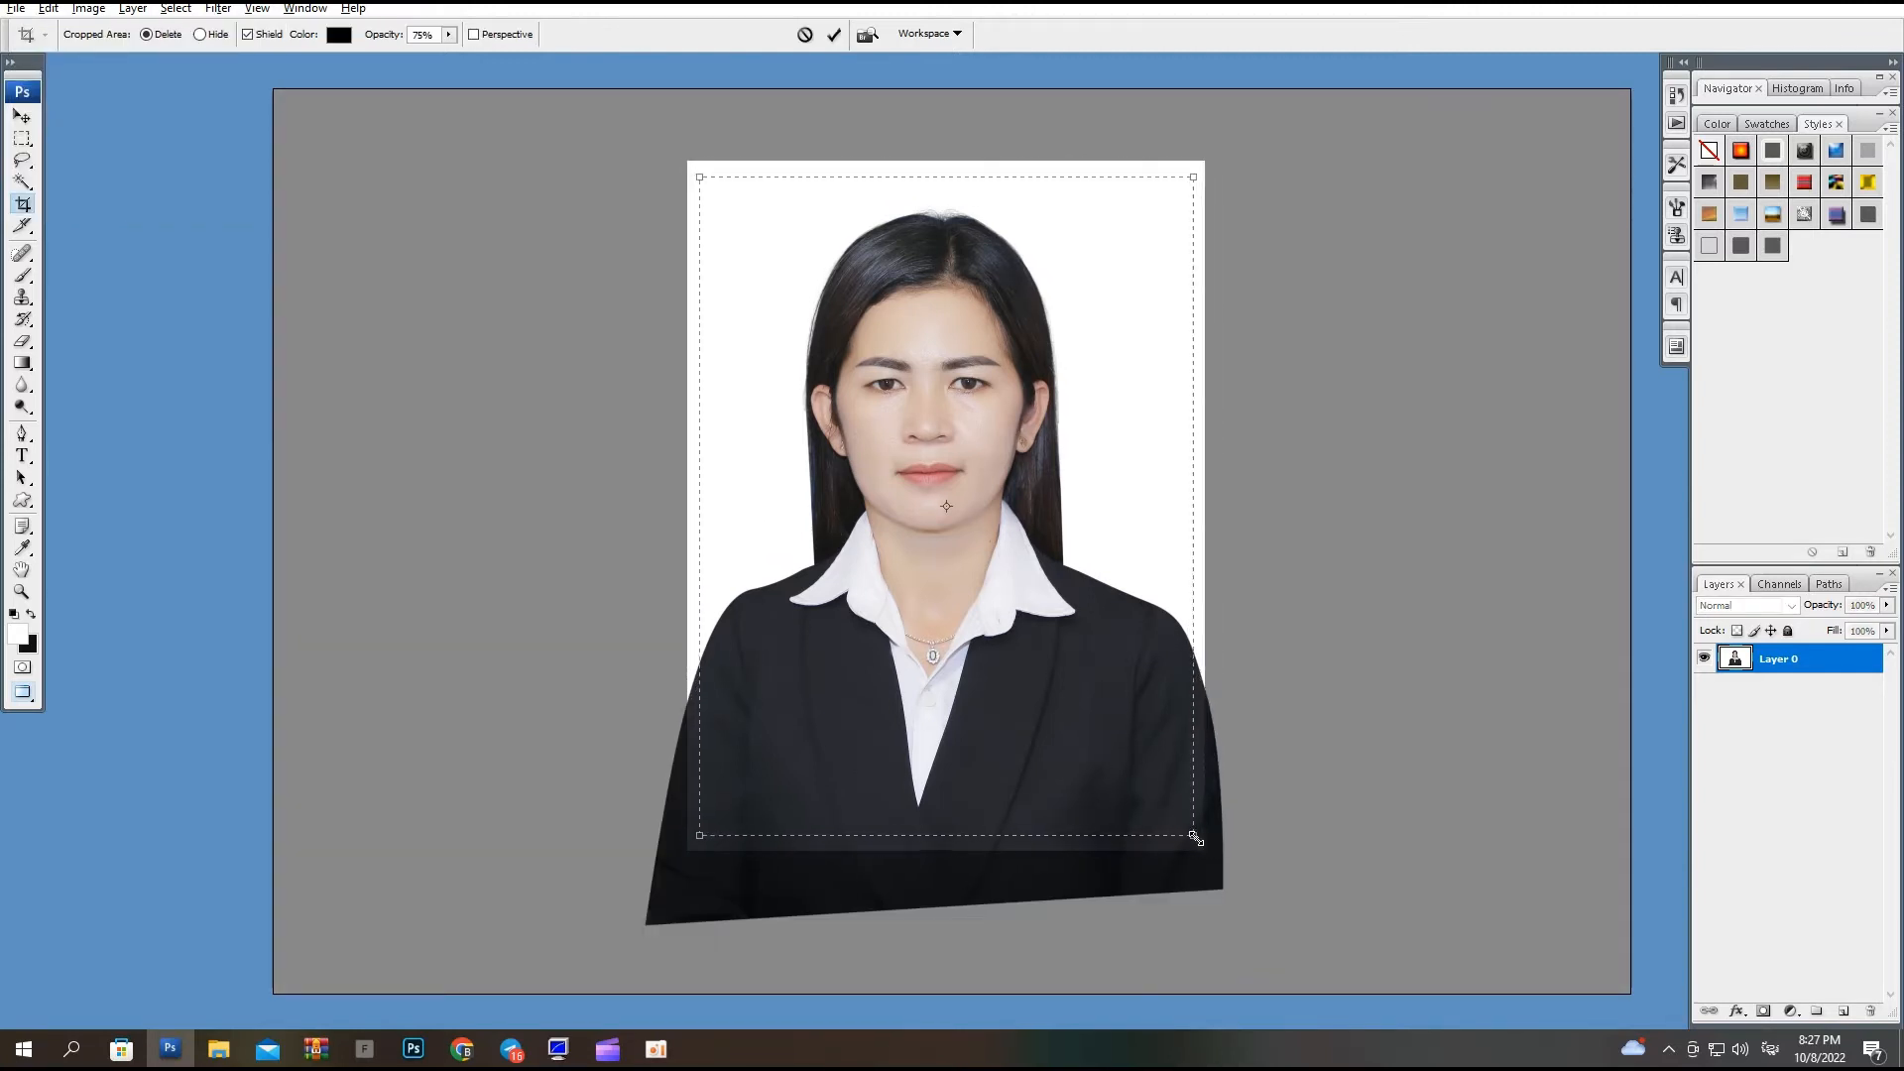
pyautogui.moveTo(1195, 838); pyautogui.dragTo(1191, 828)
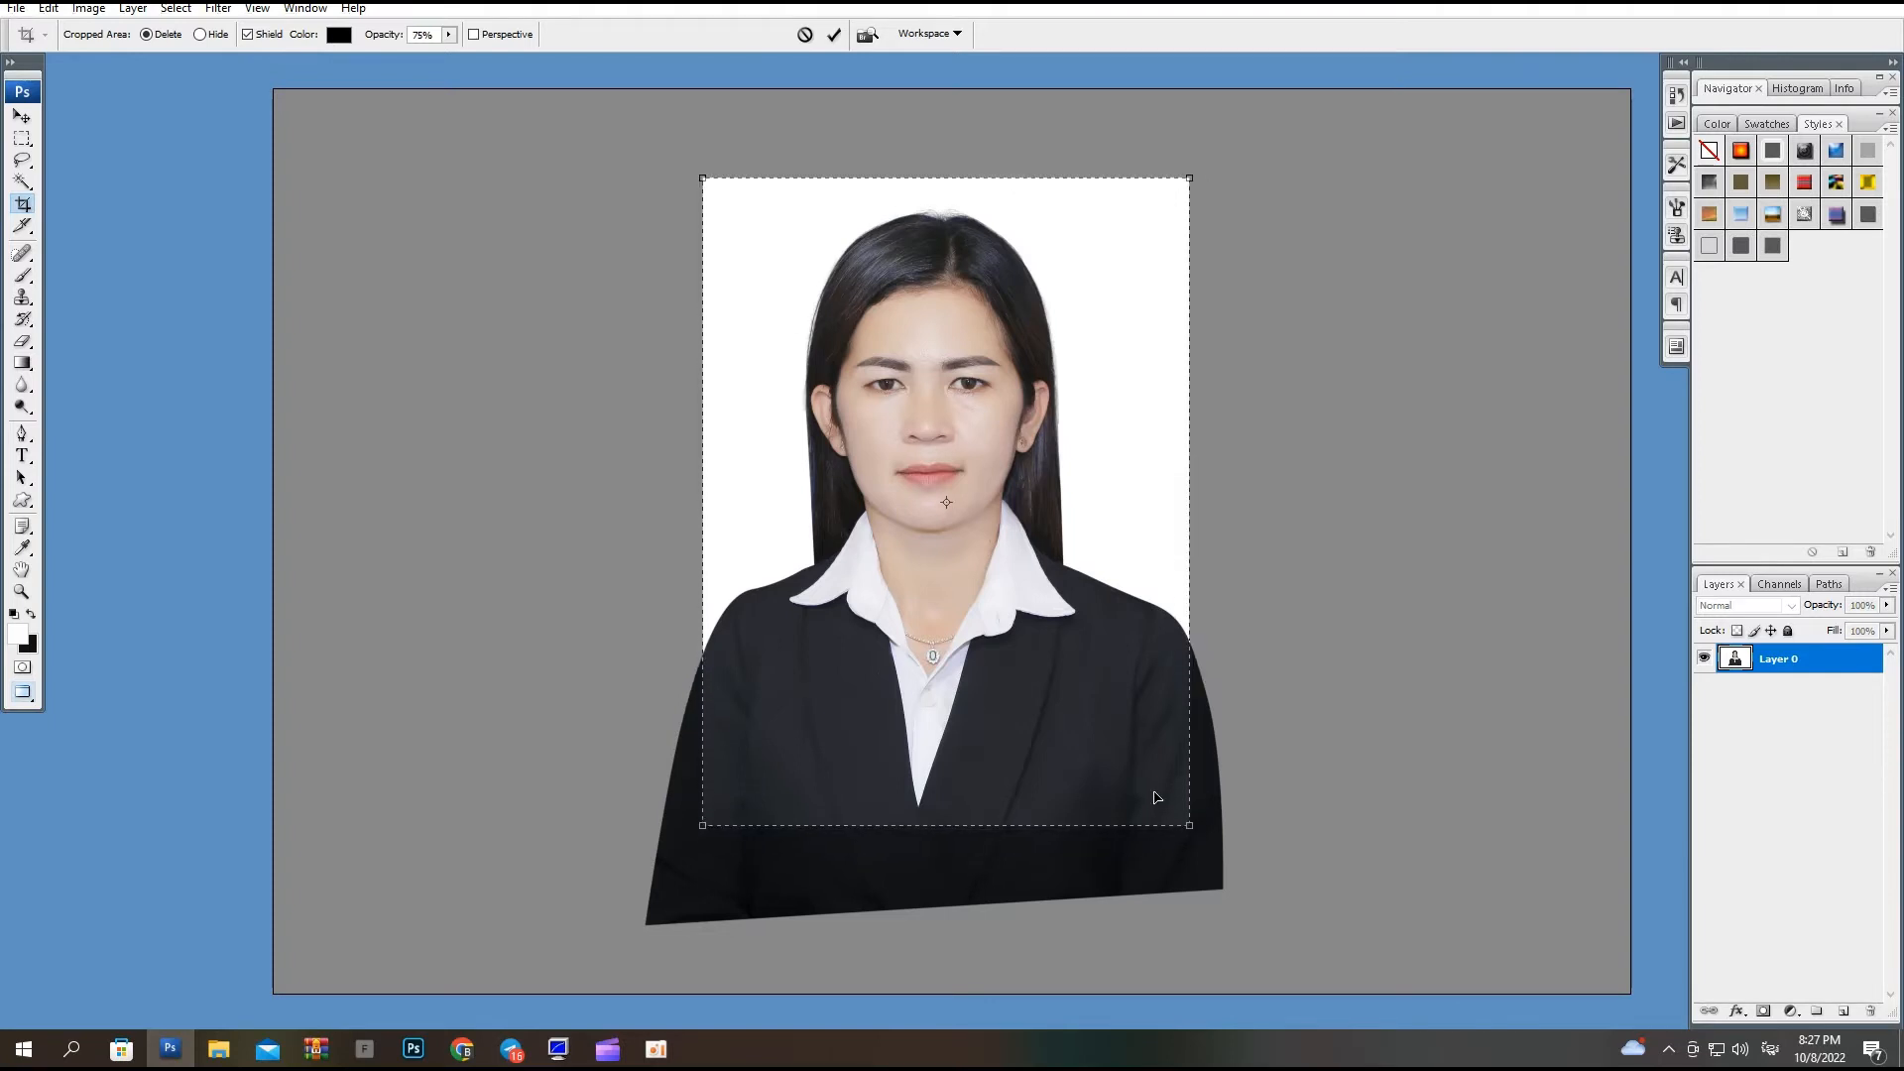
pyautogui.press('Return')
# Open the Liquify filter, set the brush size to 564, and push in the jacket's shoulder on the subject's right side.
pyautogui.hotkey('ctrl', '-')
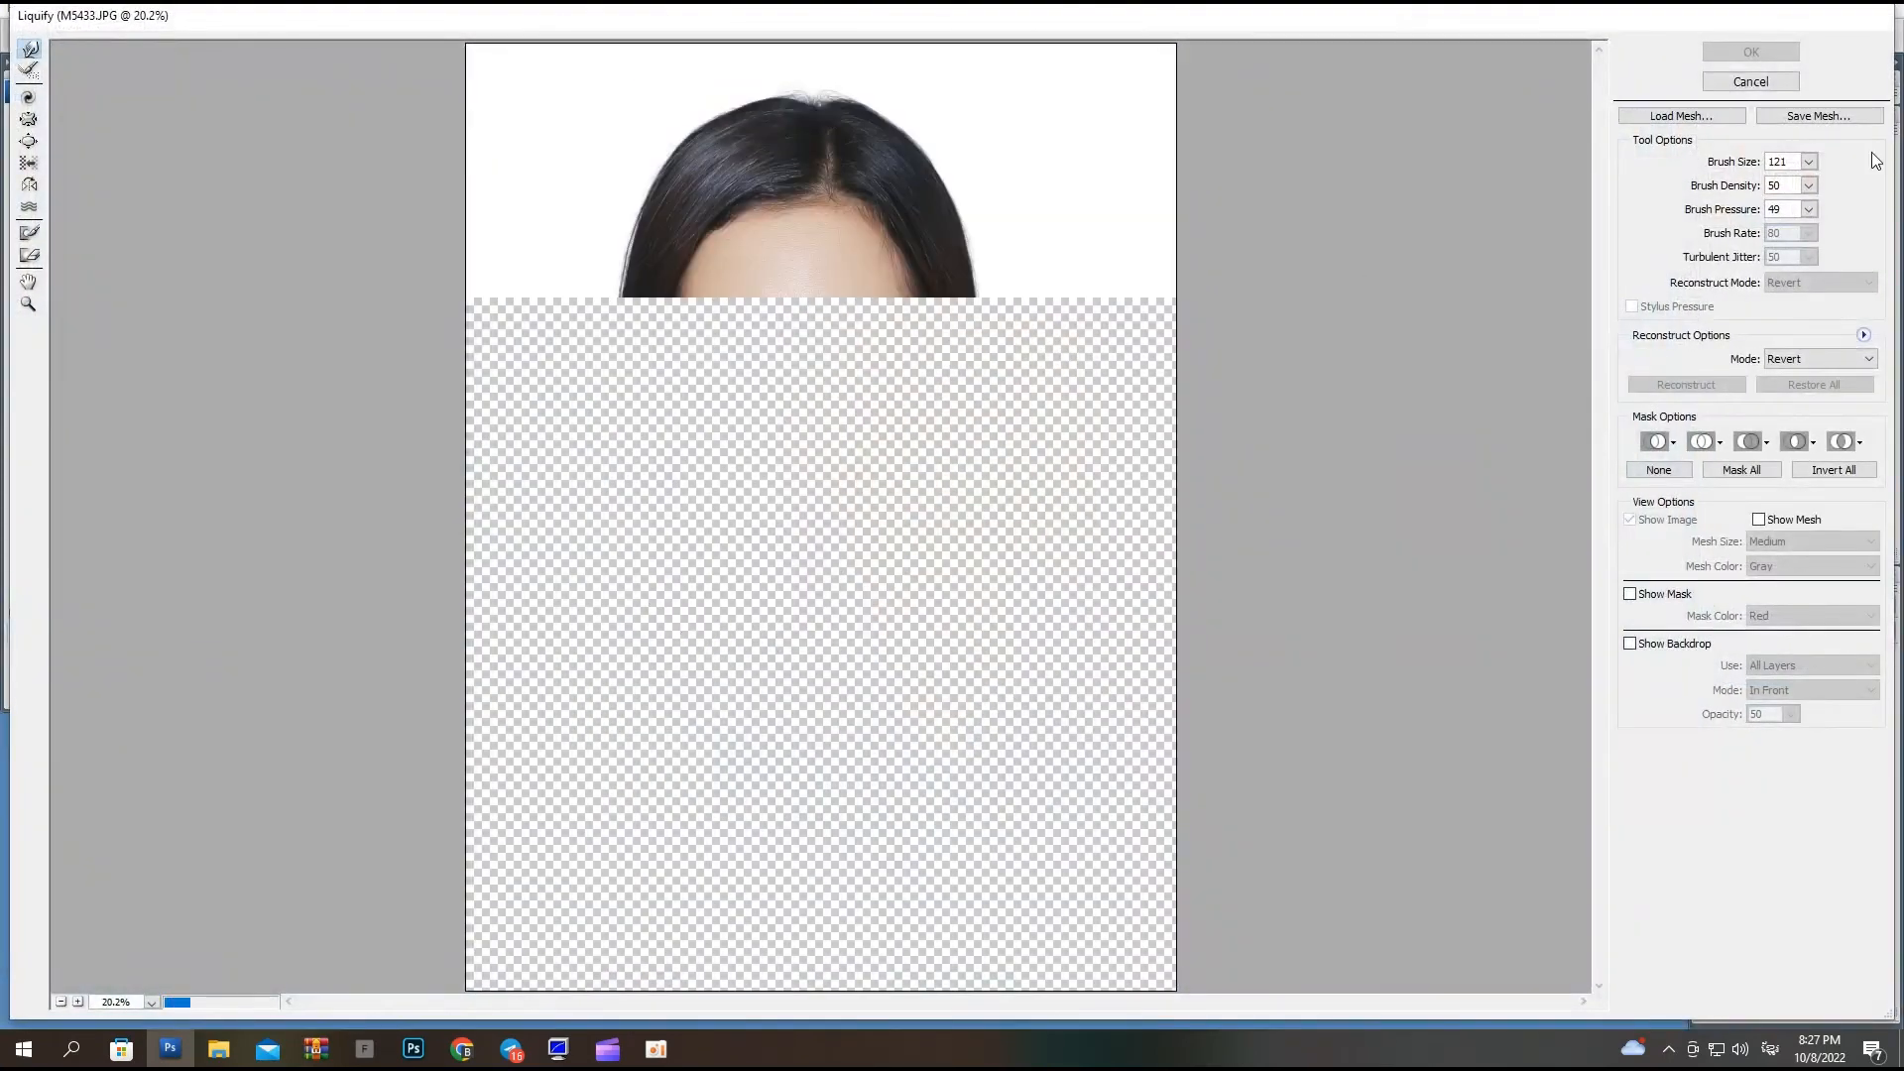
pyautogui.click(1815, 164)
pyautogui.click(1785, 185)
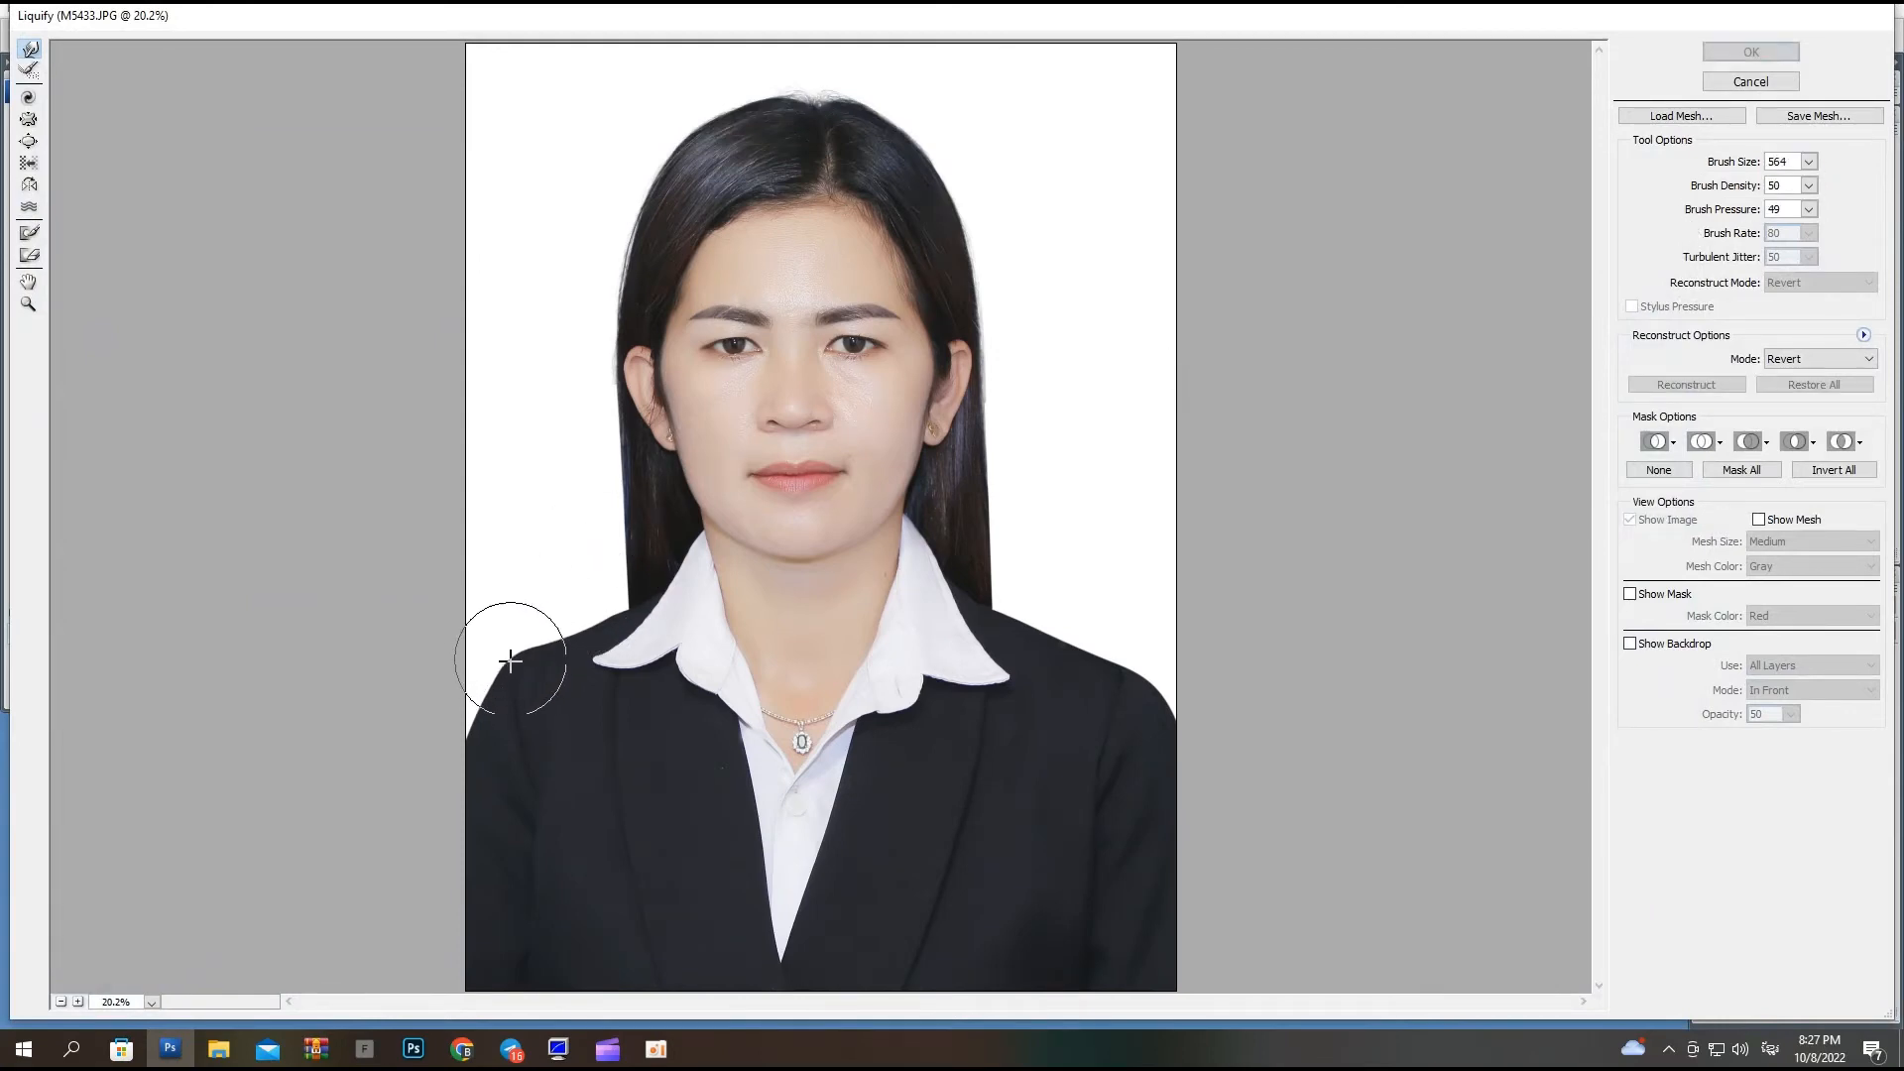
pyautogui.moveTo(510, 659); pyautogui.dragTo(497, 681)
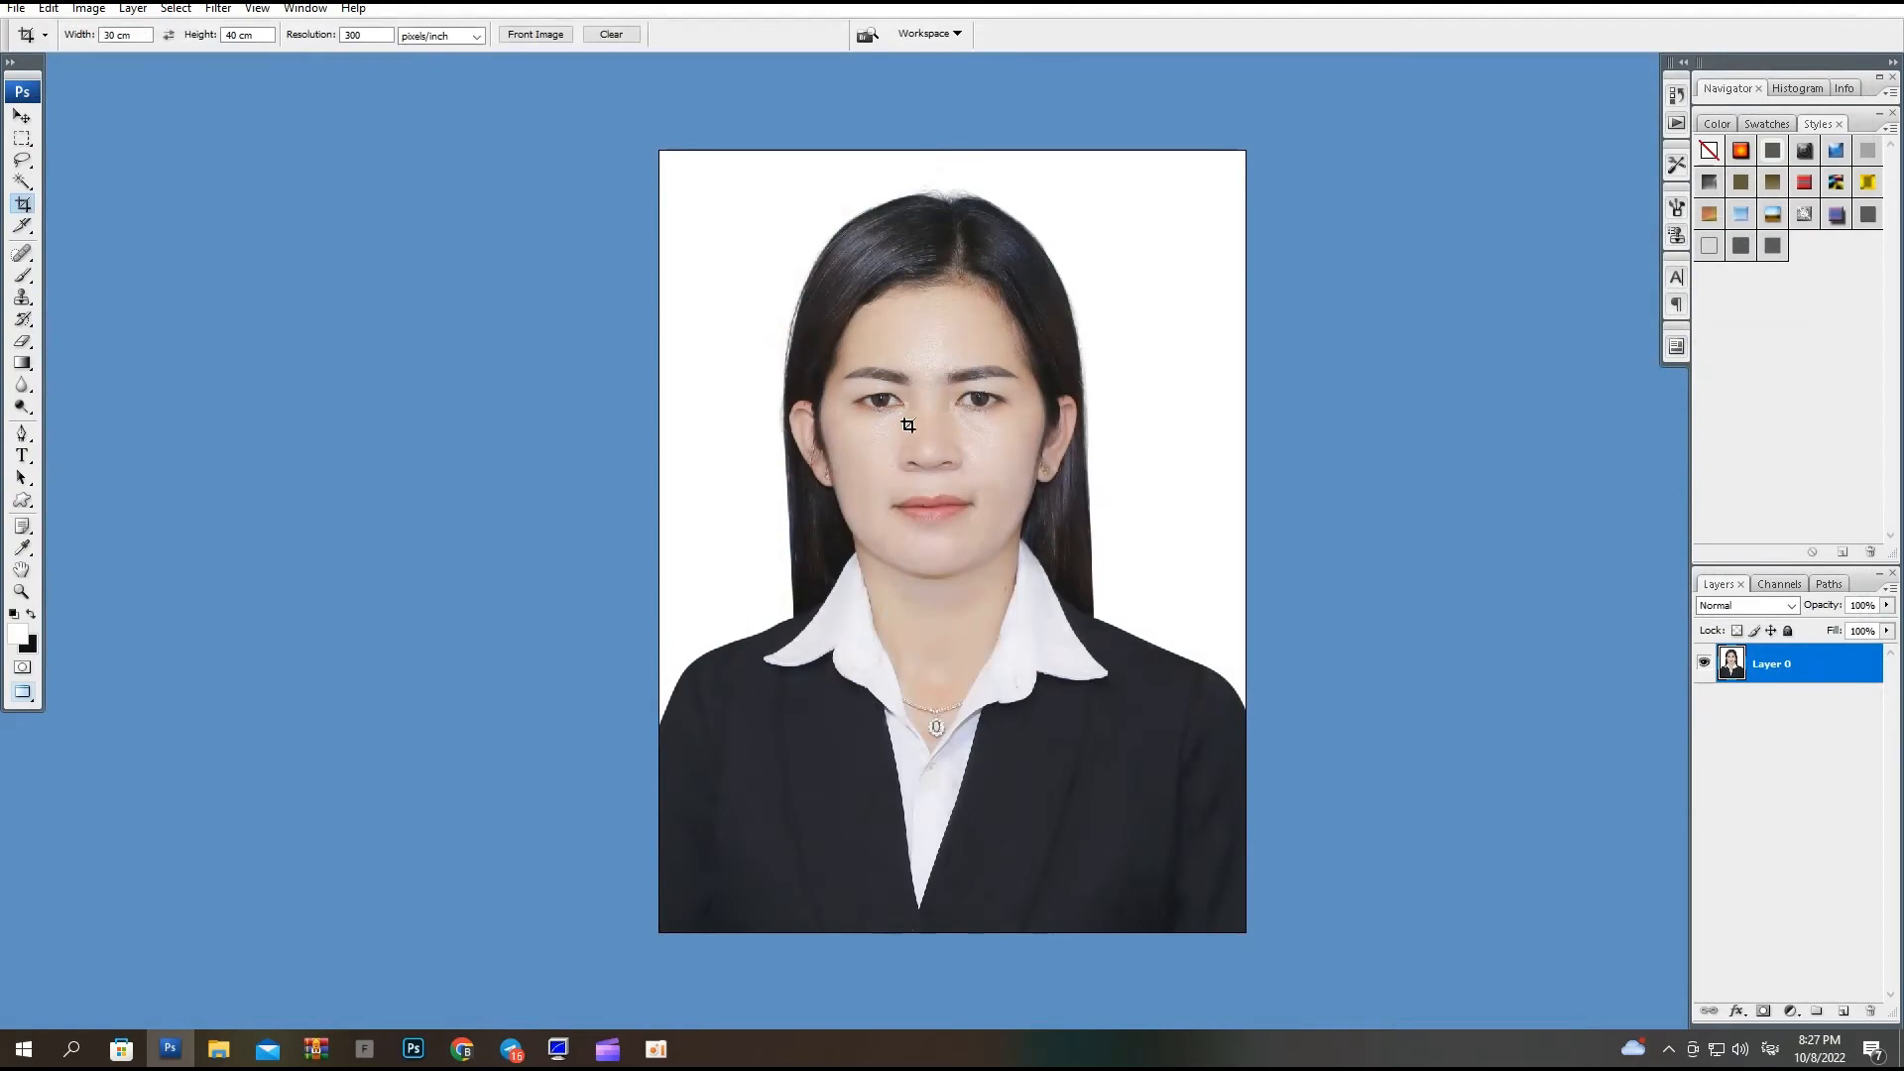
pyautogui.moveTo(956, 383); pyautogui.dragTo(932, 416)
pyautogui.press('w')
pyautogui.hotkey('ctrl', '-')
pyautogui.hotkey('ctrl', '-')
pyautogui.hotkey('ctrl', '-')
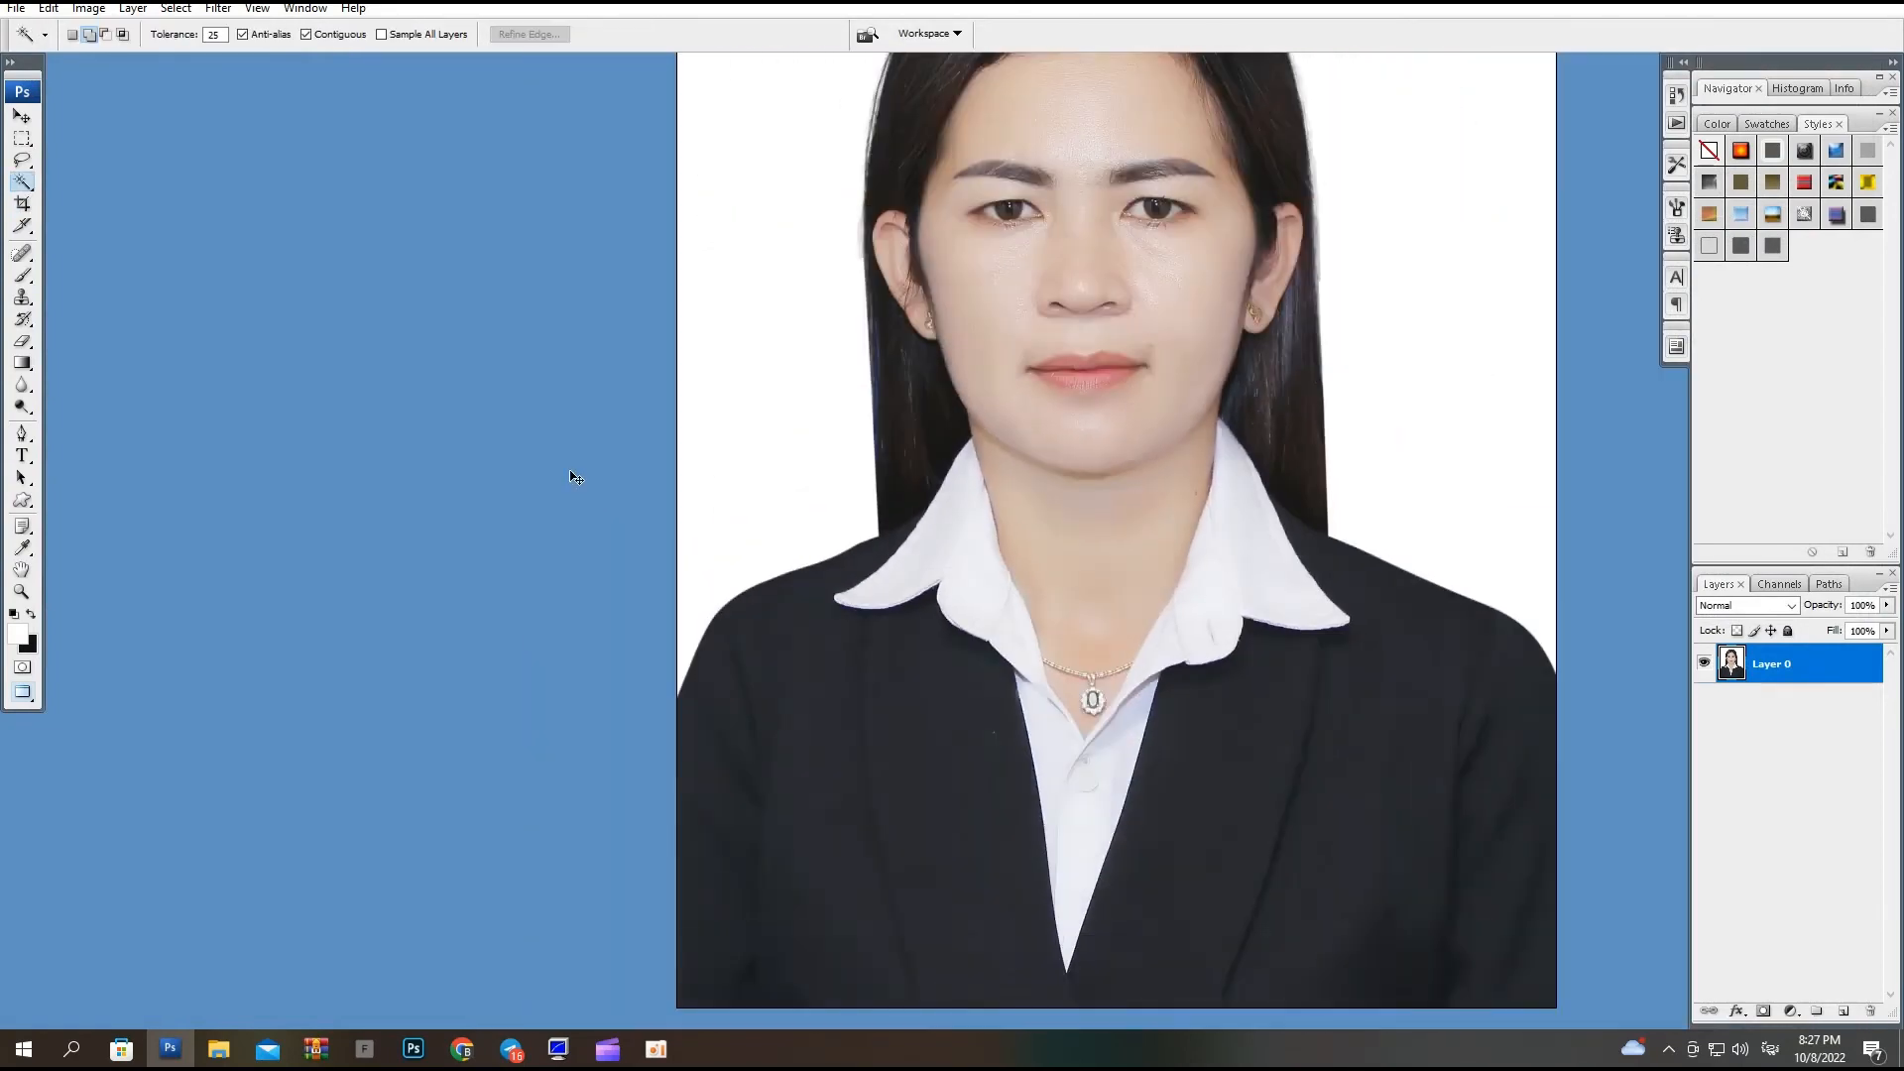
pyautogui.press('p')
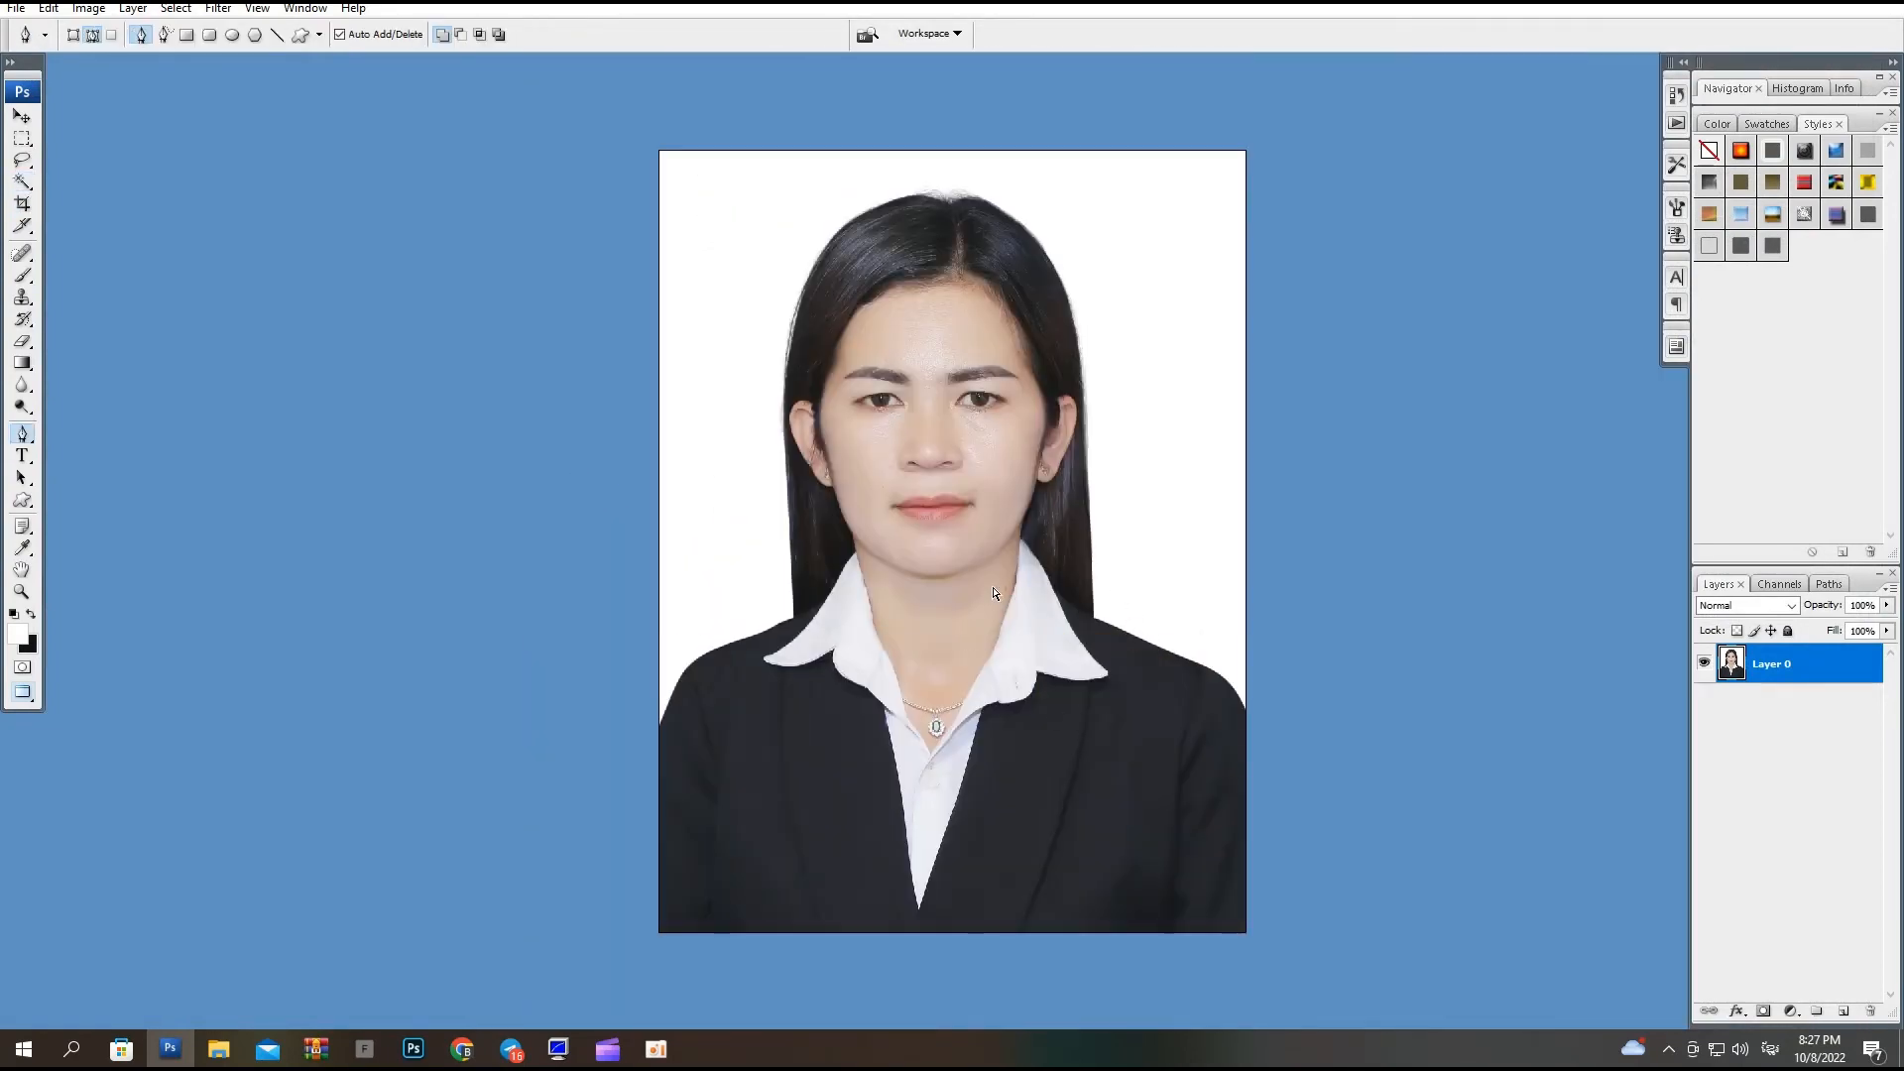
# Try a tighter 30x40 cm crop of the portrait that trims the white margins and the jacket's lower edge.
pyautogui.press('c')
pyautogui.moveTo(657, 149); pyautogui.dragTo(1216, 918)
pyautogui.moveTo(1044, 786); pyautogui.dragTo(1050, 799)
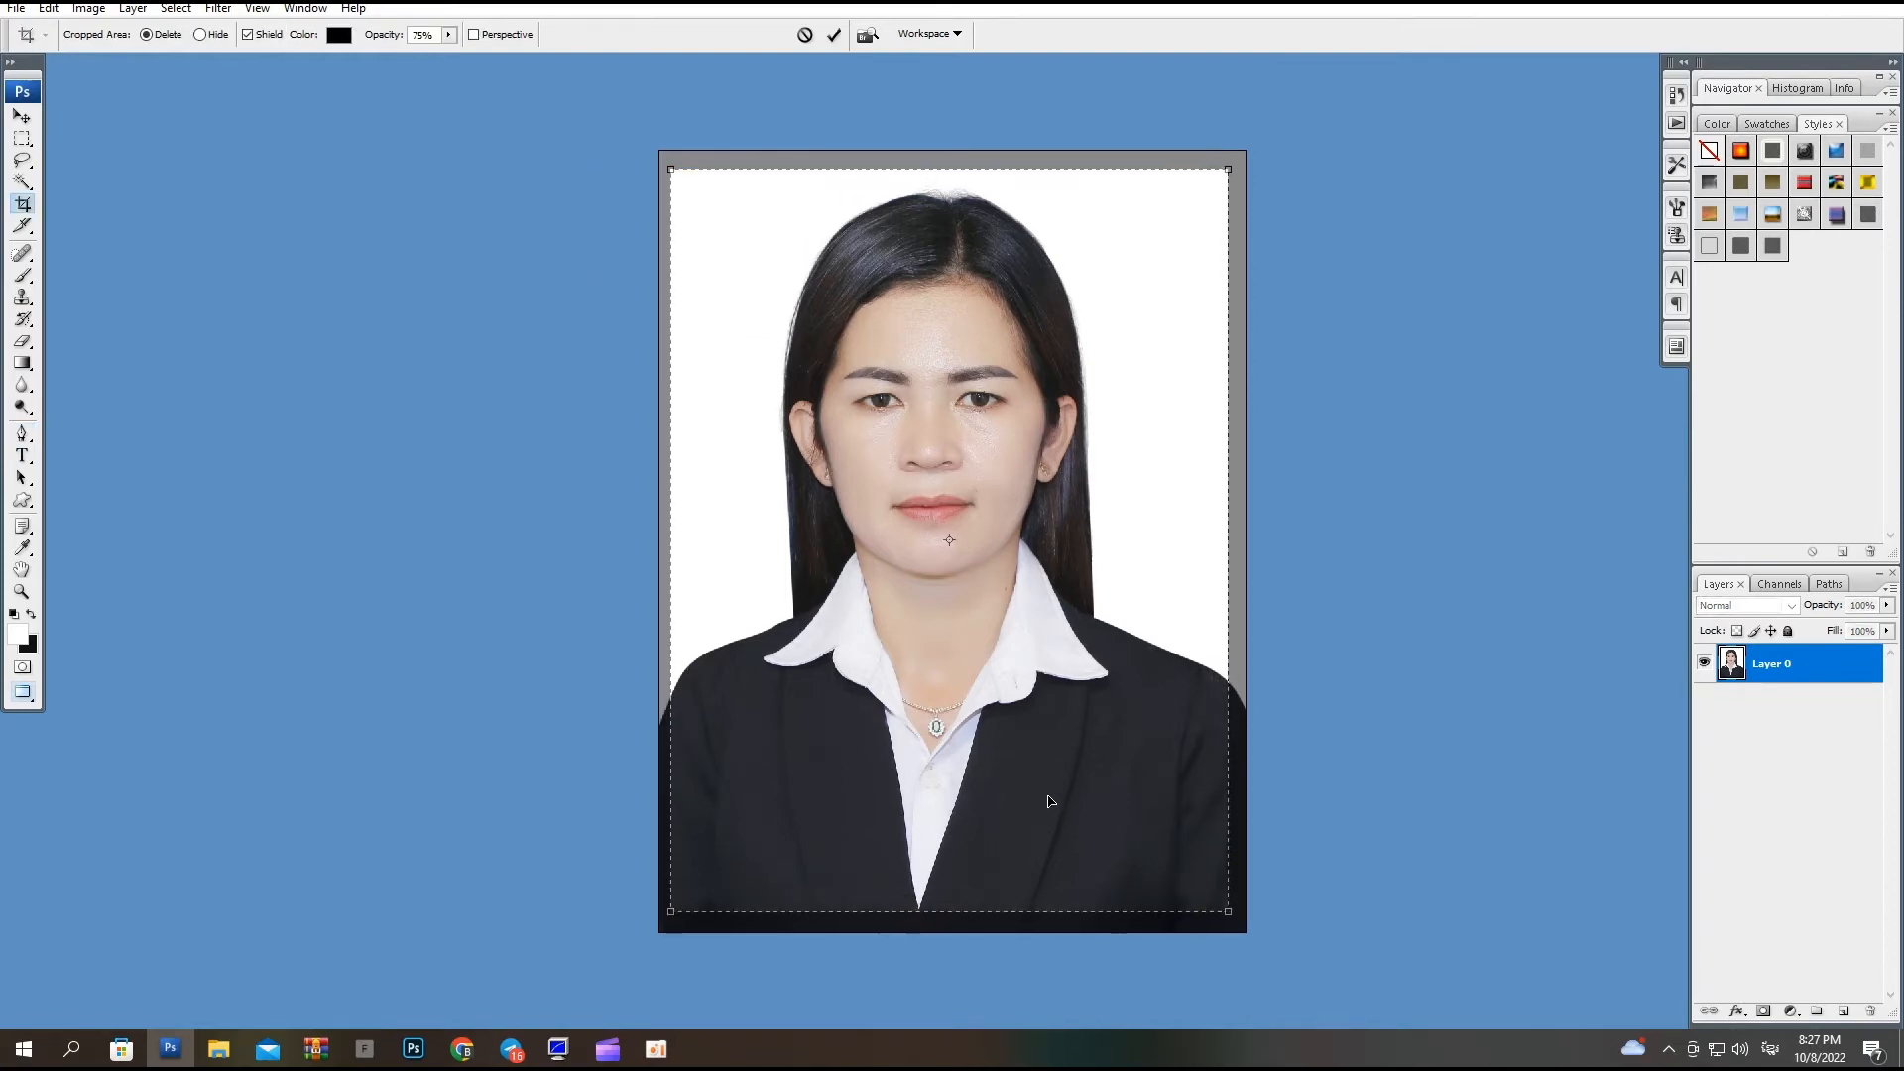
pyautogui.moveTo(1229, 918); pyautogui.dragTo(1220, 898)
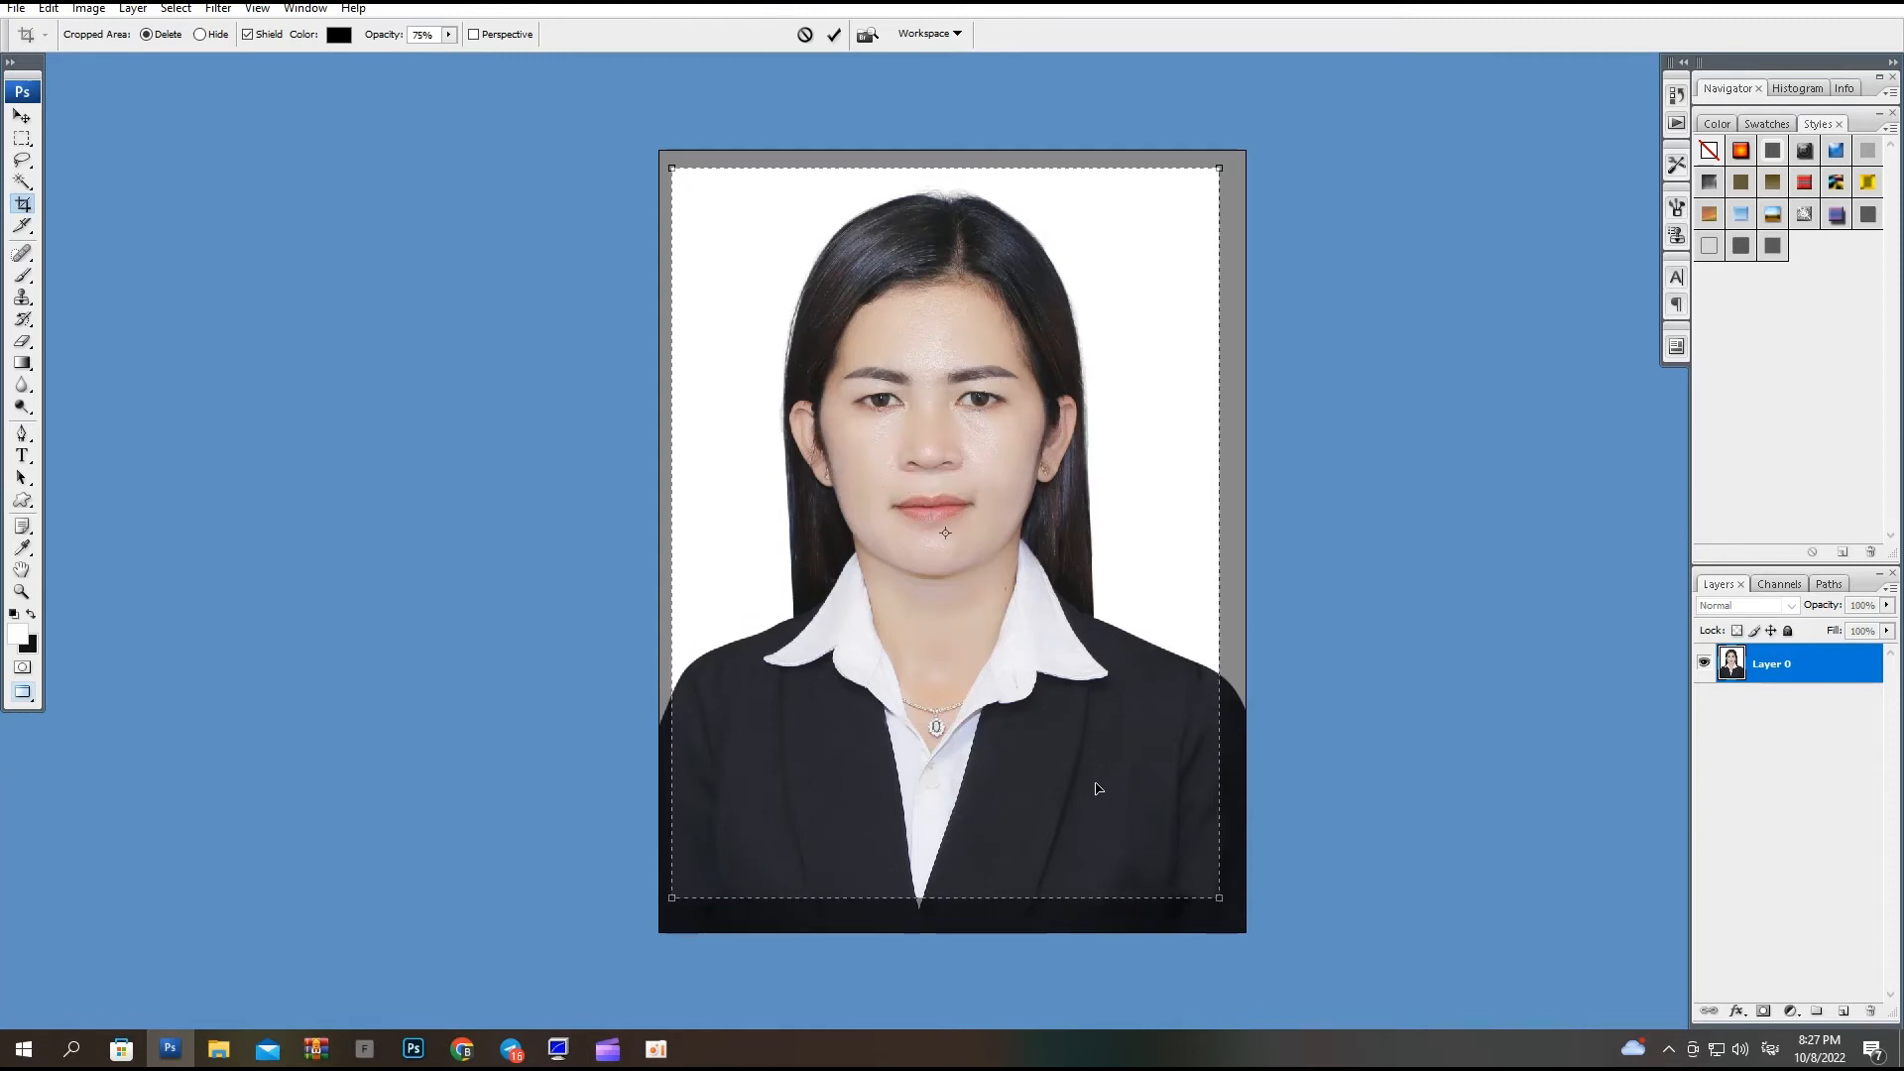
pyautogui.press('Left')
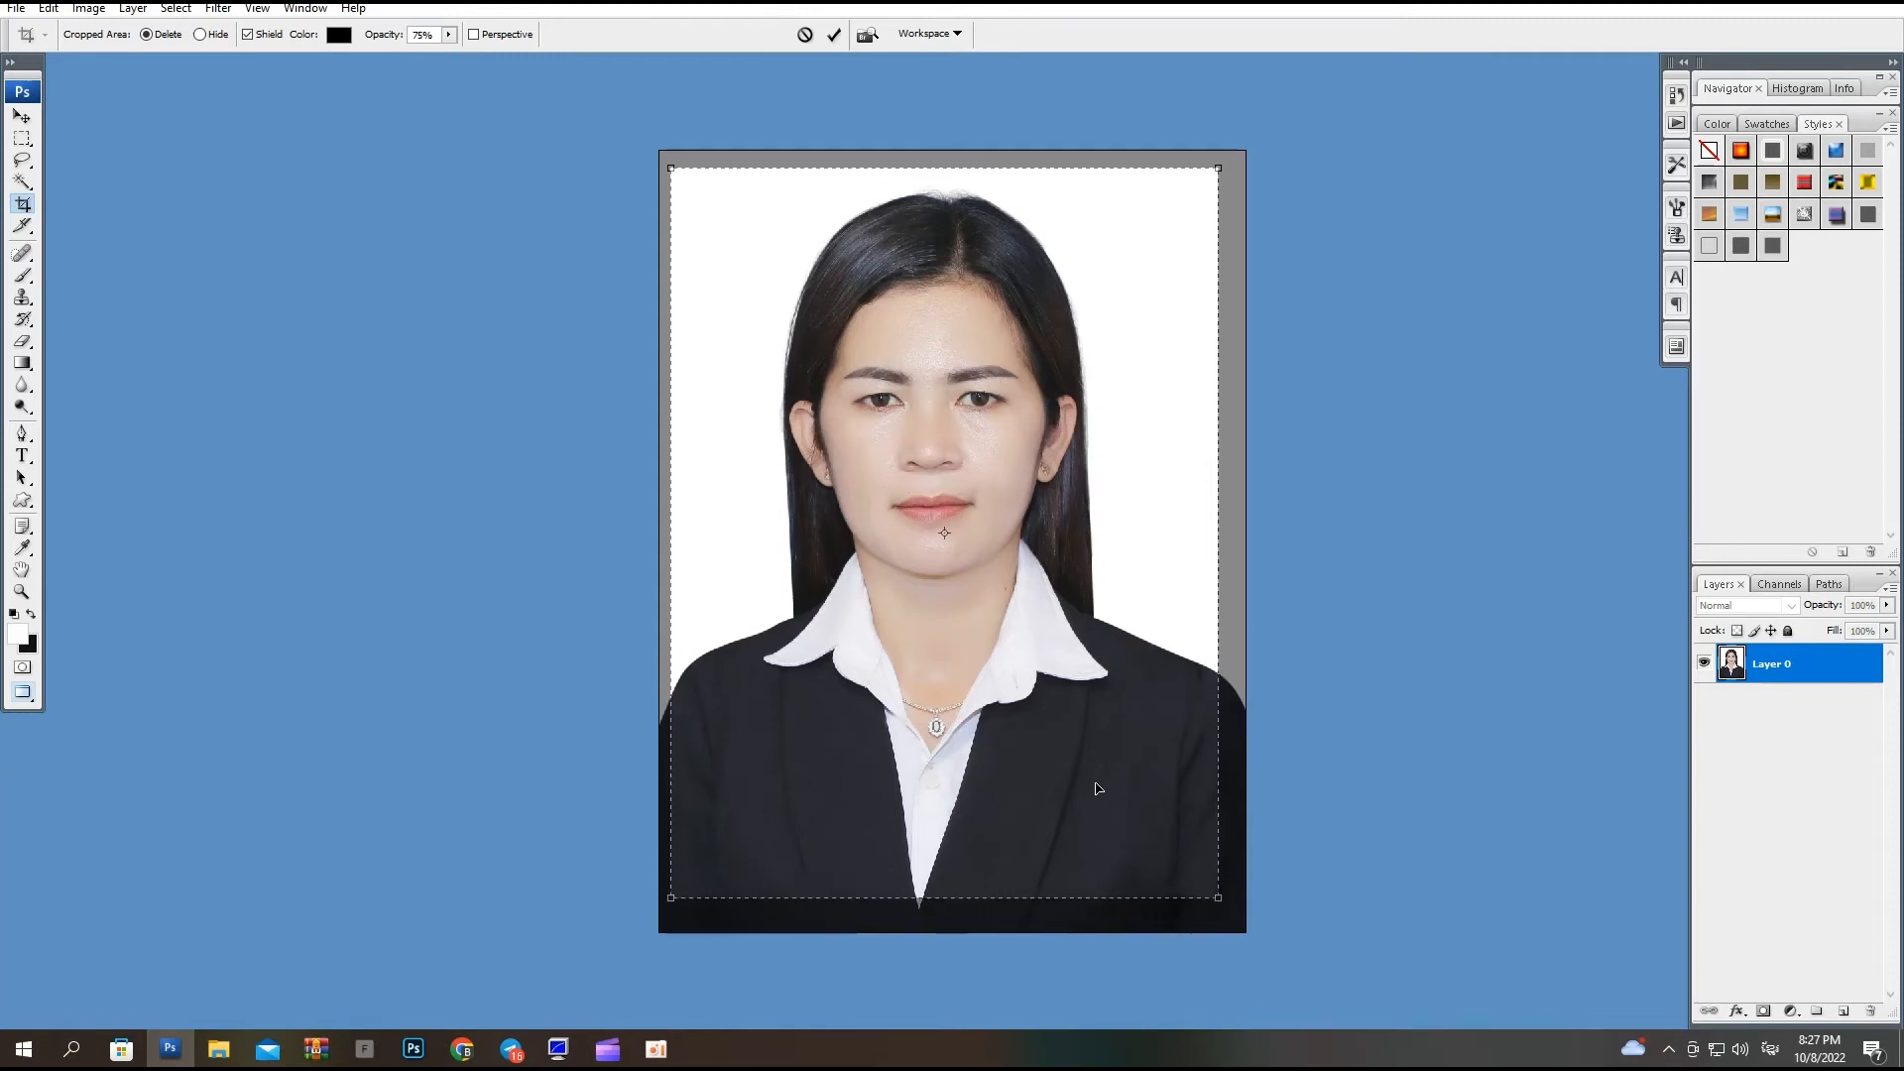
pyautogui.press('Up')
pyautogui.press('Up')
pyautogui.press('Up')
pyautogui.press('Up')
pyautogui.press('Up')
pyautogui.press('Up')
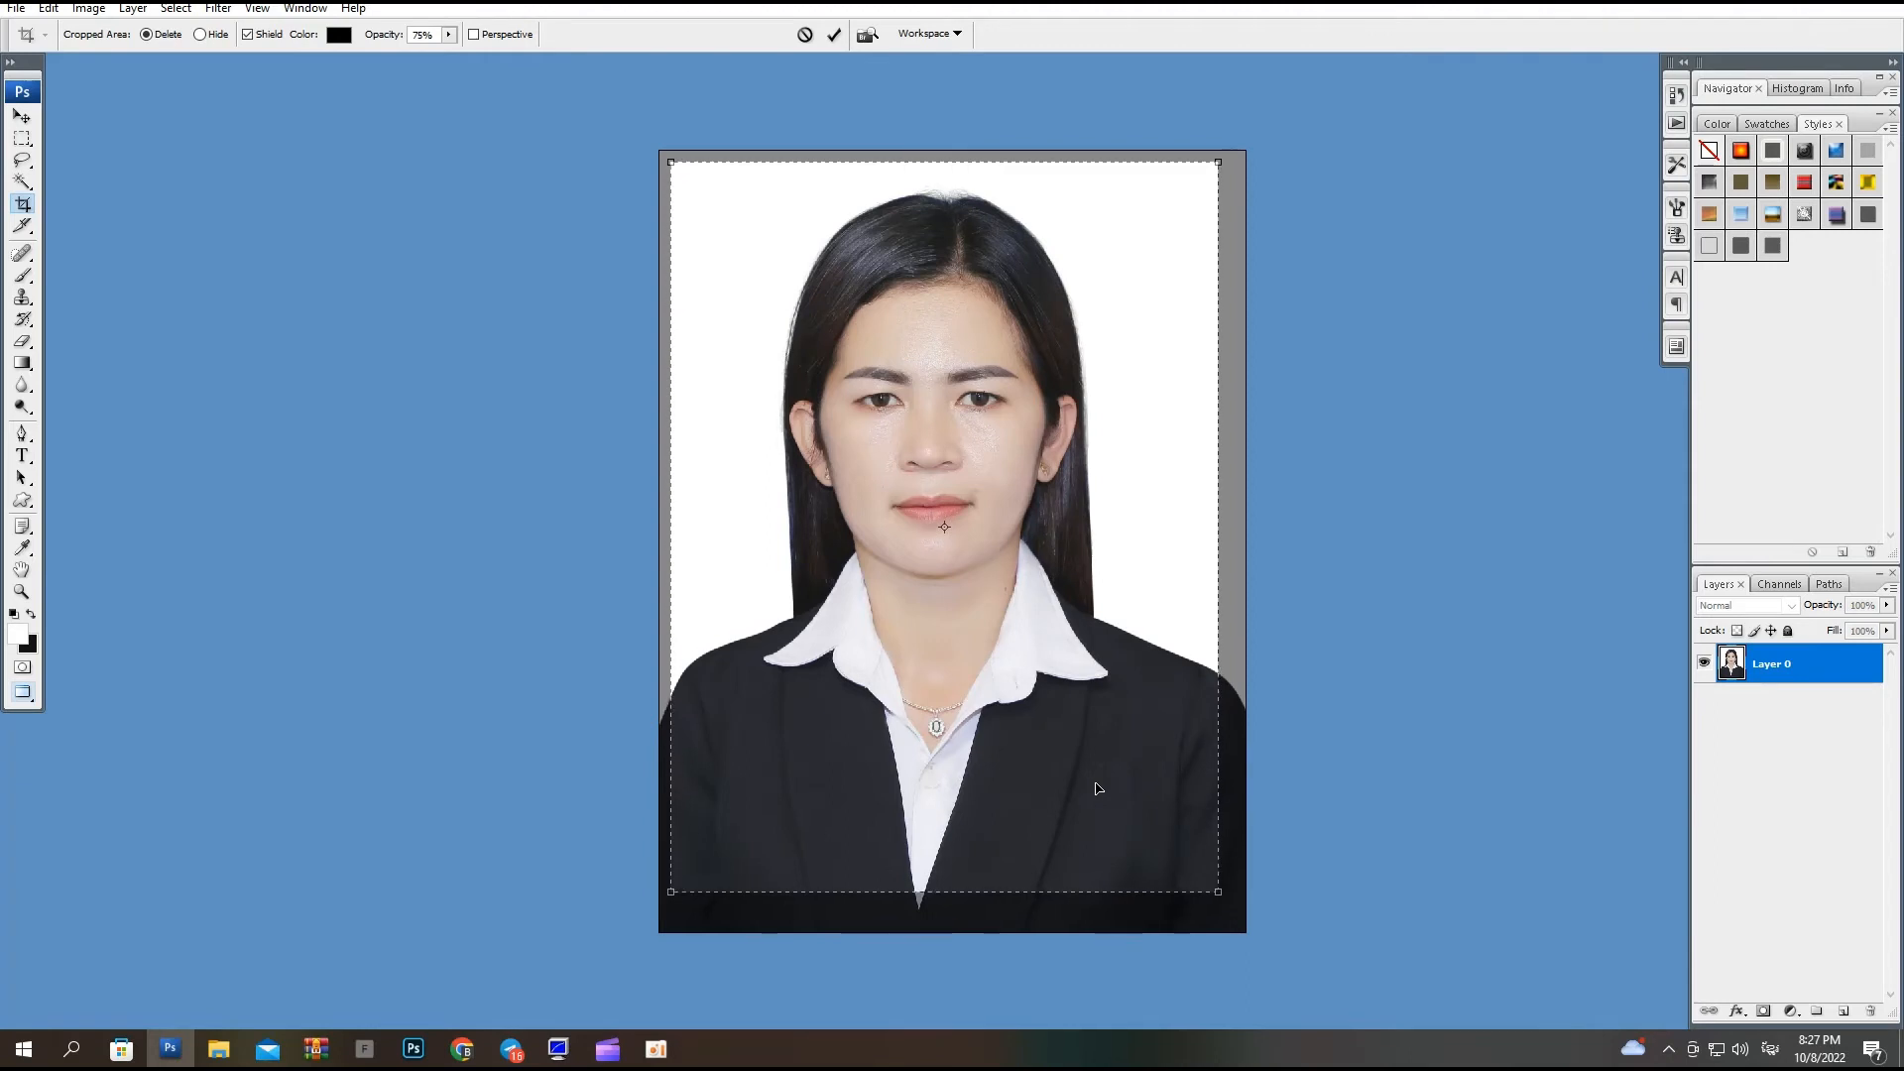
pyautogui.press('Return')
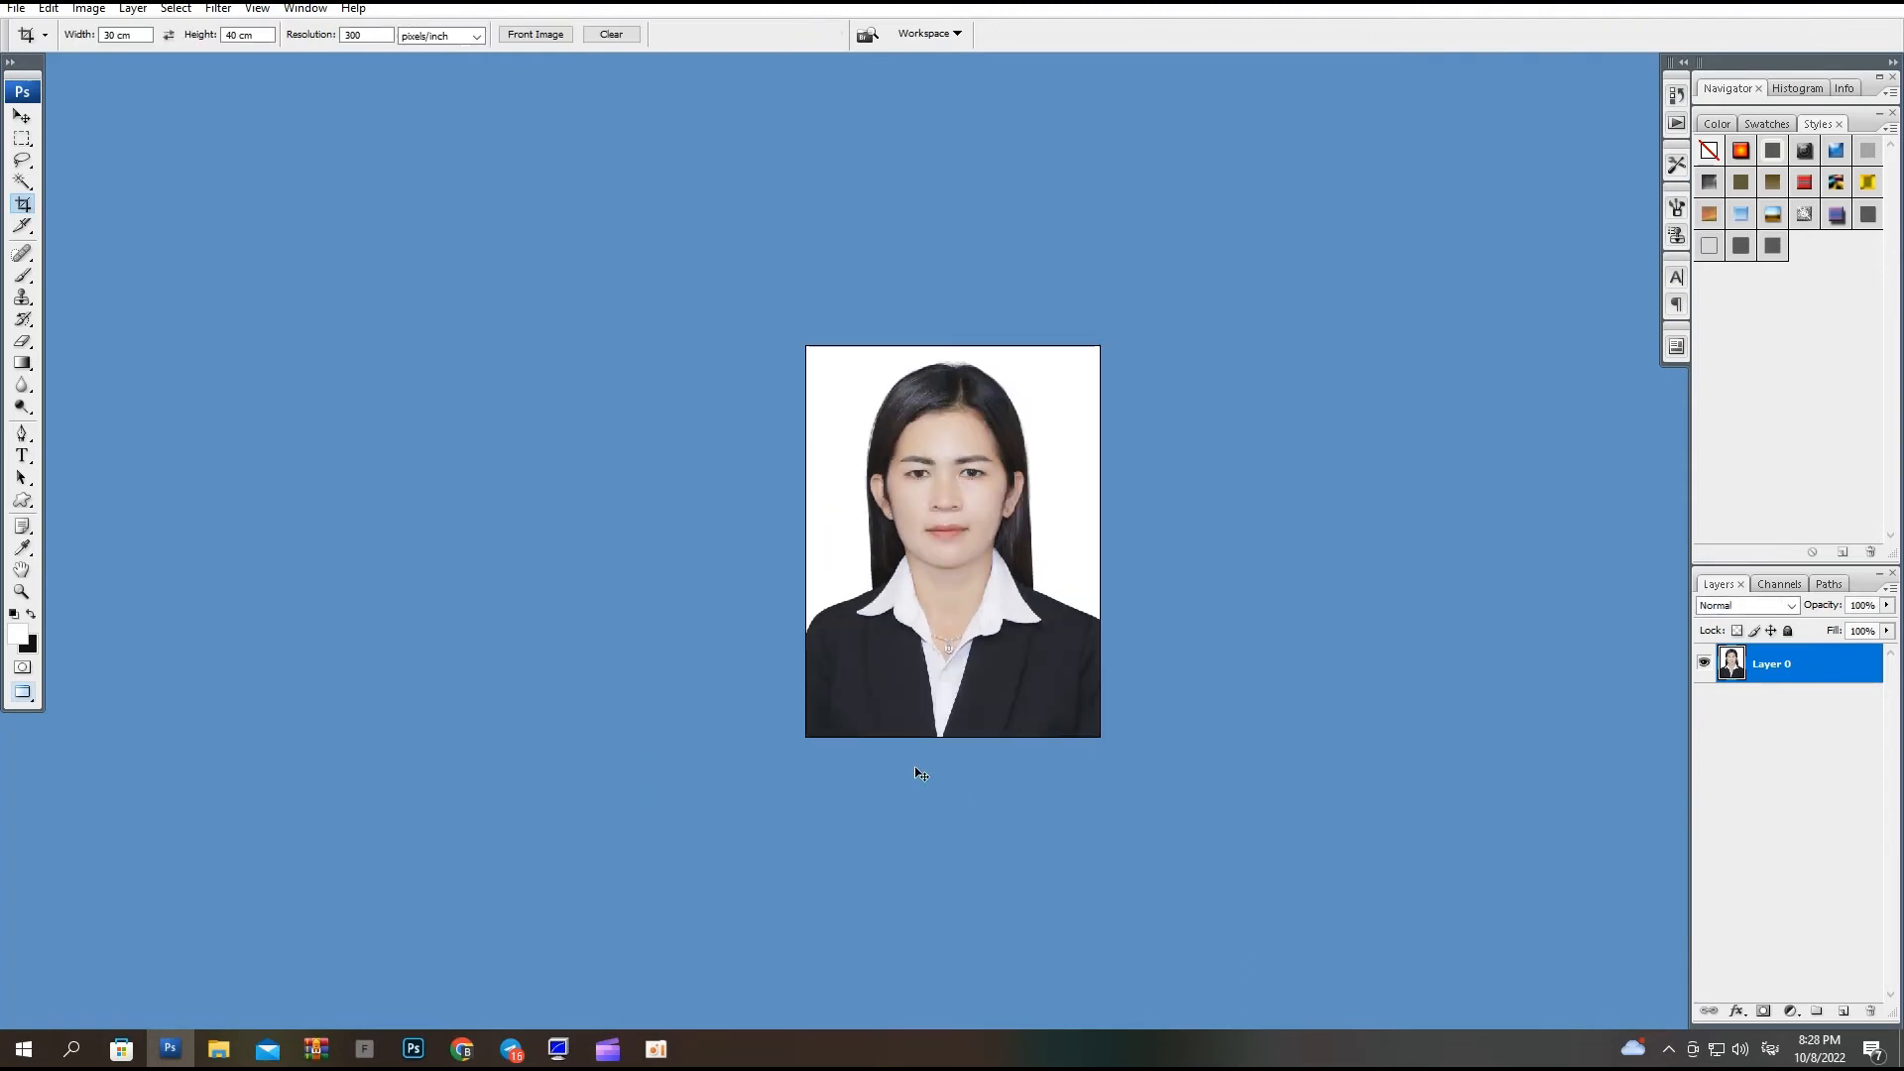
pyautogui.hotkey('ctrl', 'z')
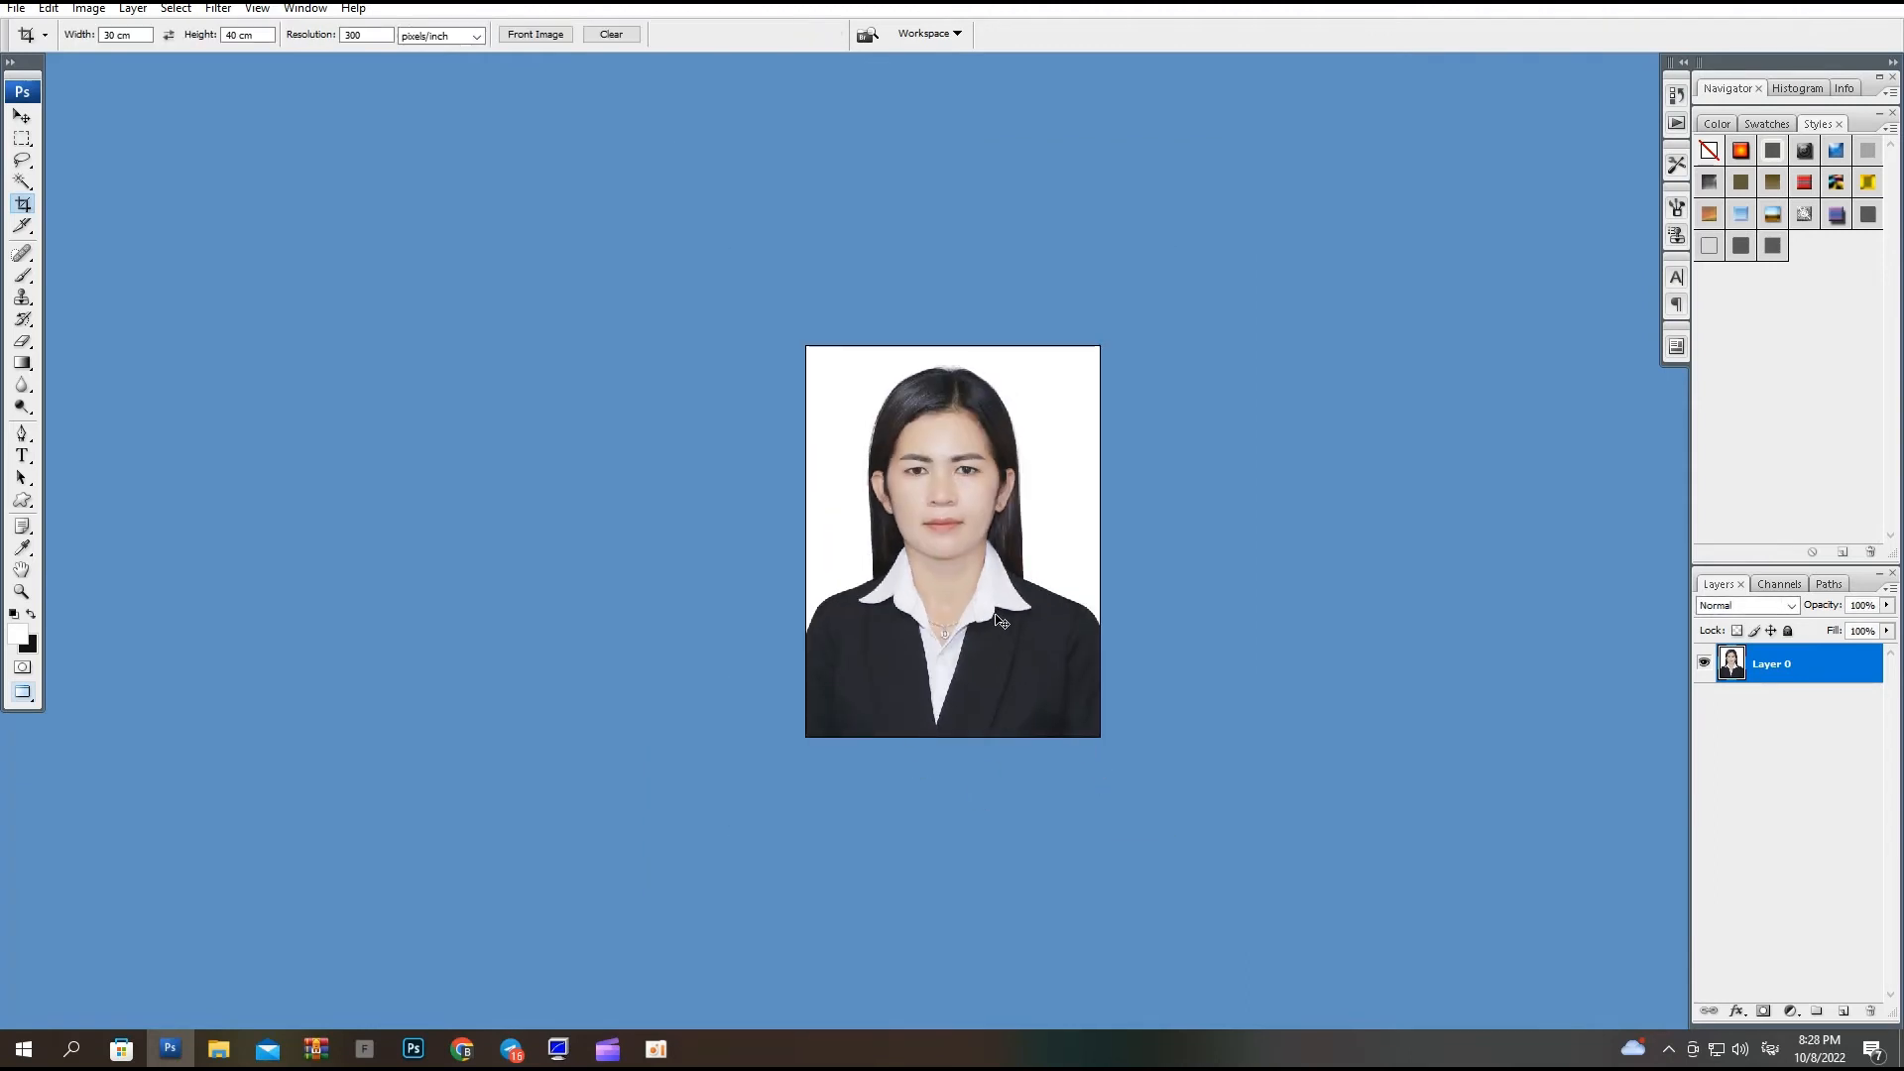
# Scale the whole portrait layer to 106.8% and shift it to X 1831.5 px, Y 2386 px so the subject sits centred.
pyautogui.hotkey('ctrl', 'a')
pyautogui.hotkey('ctrl', 't')
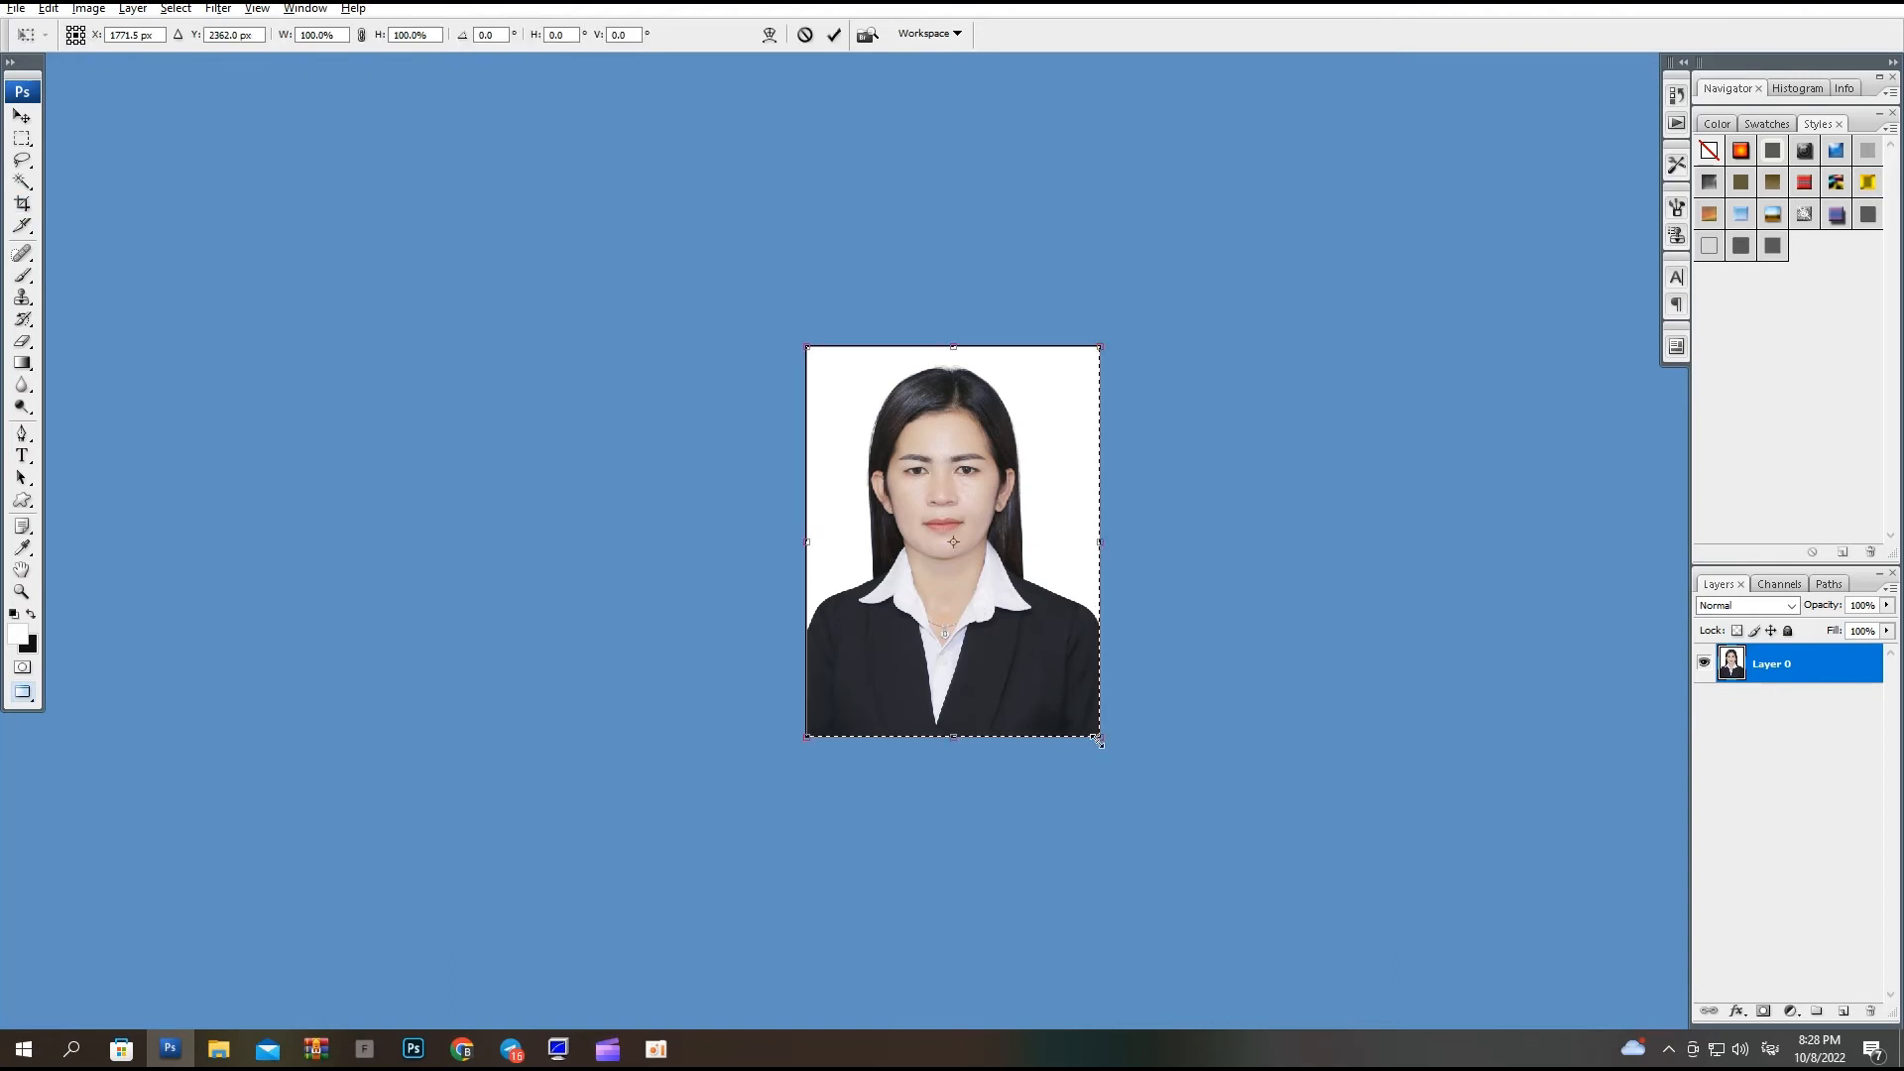
pyautogui.moveTo(1100, 737); pyautogui.dragTo(1069, 710)
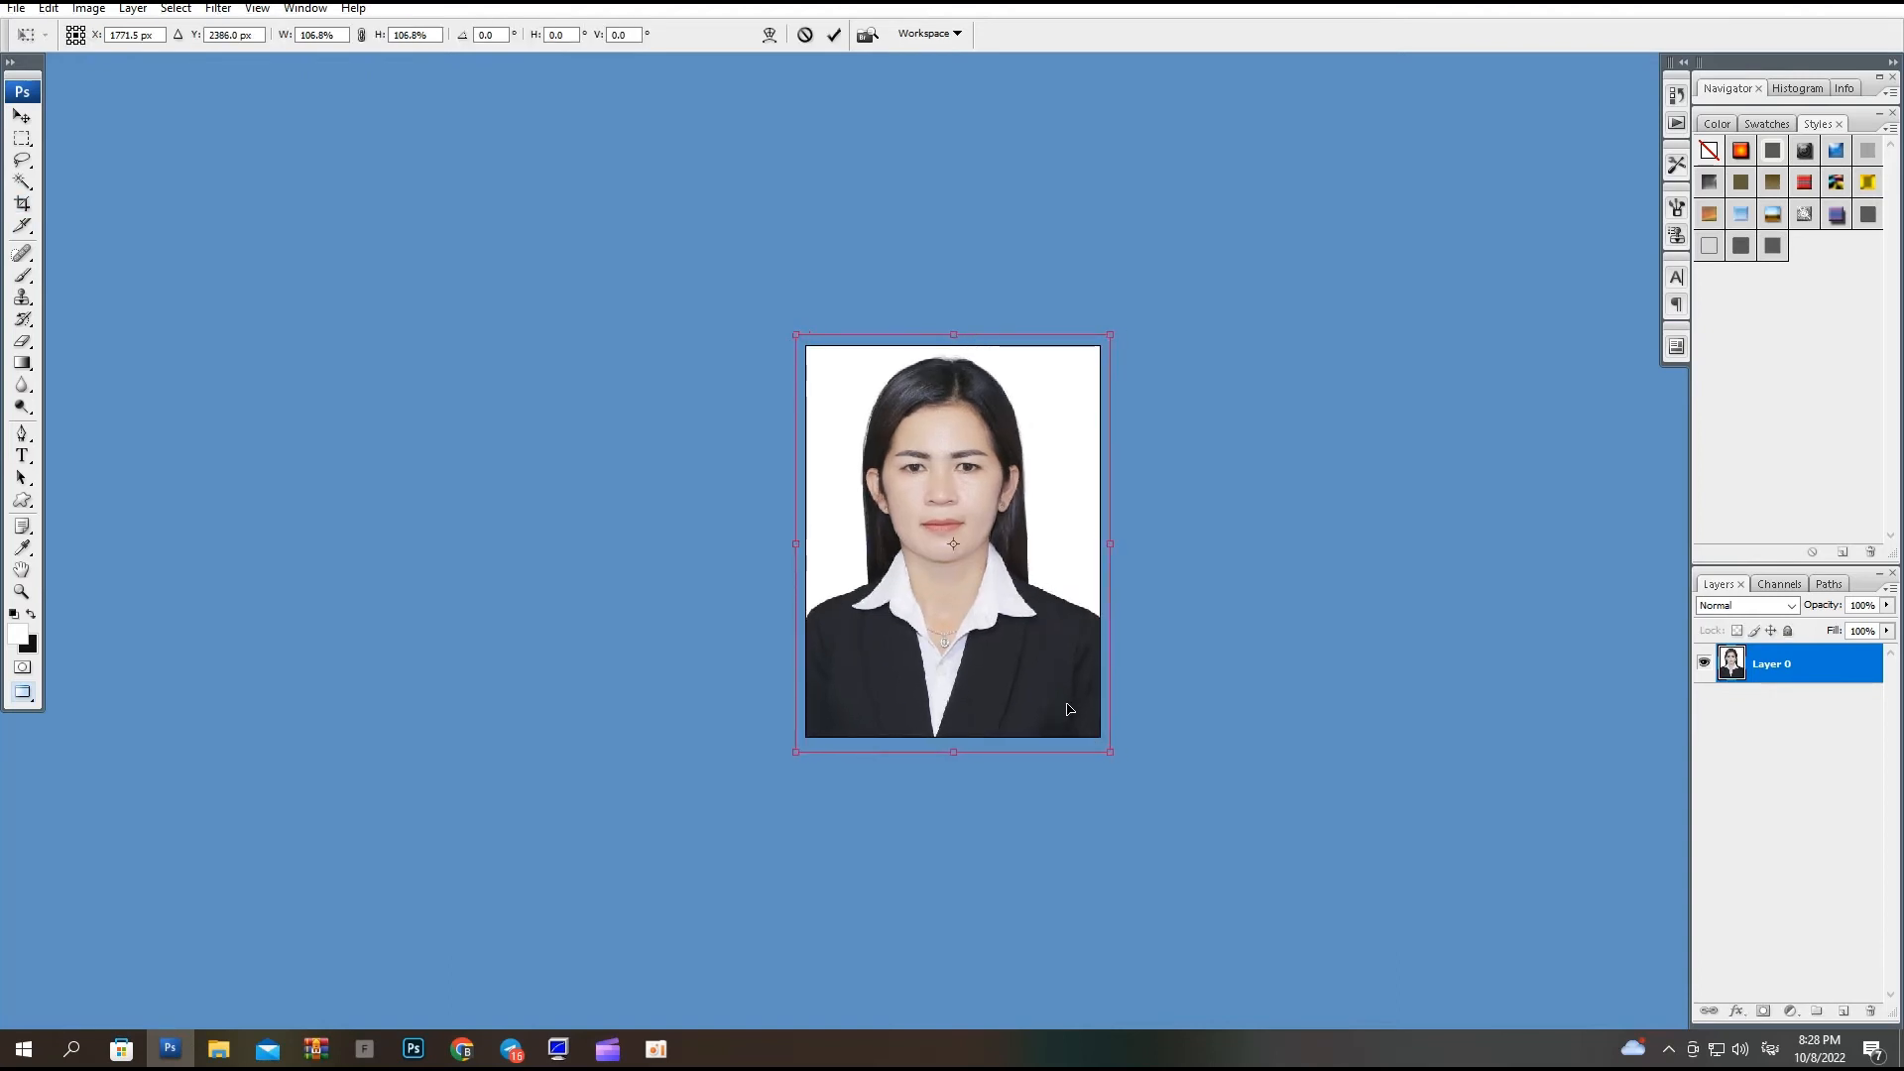
pyautogui.press('Right')
pyautogui.press('Right')
pyautogui.press('Right')
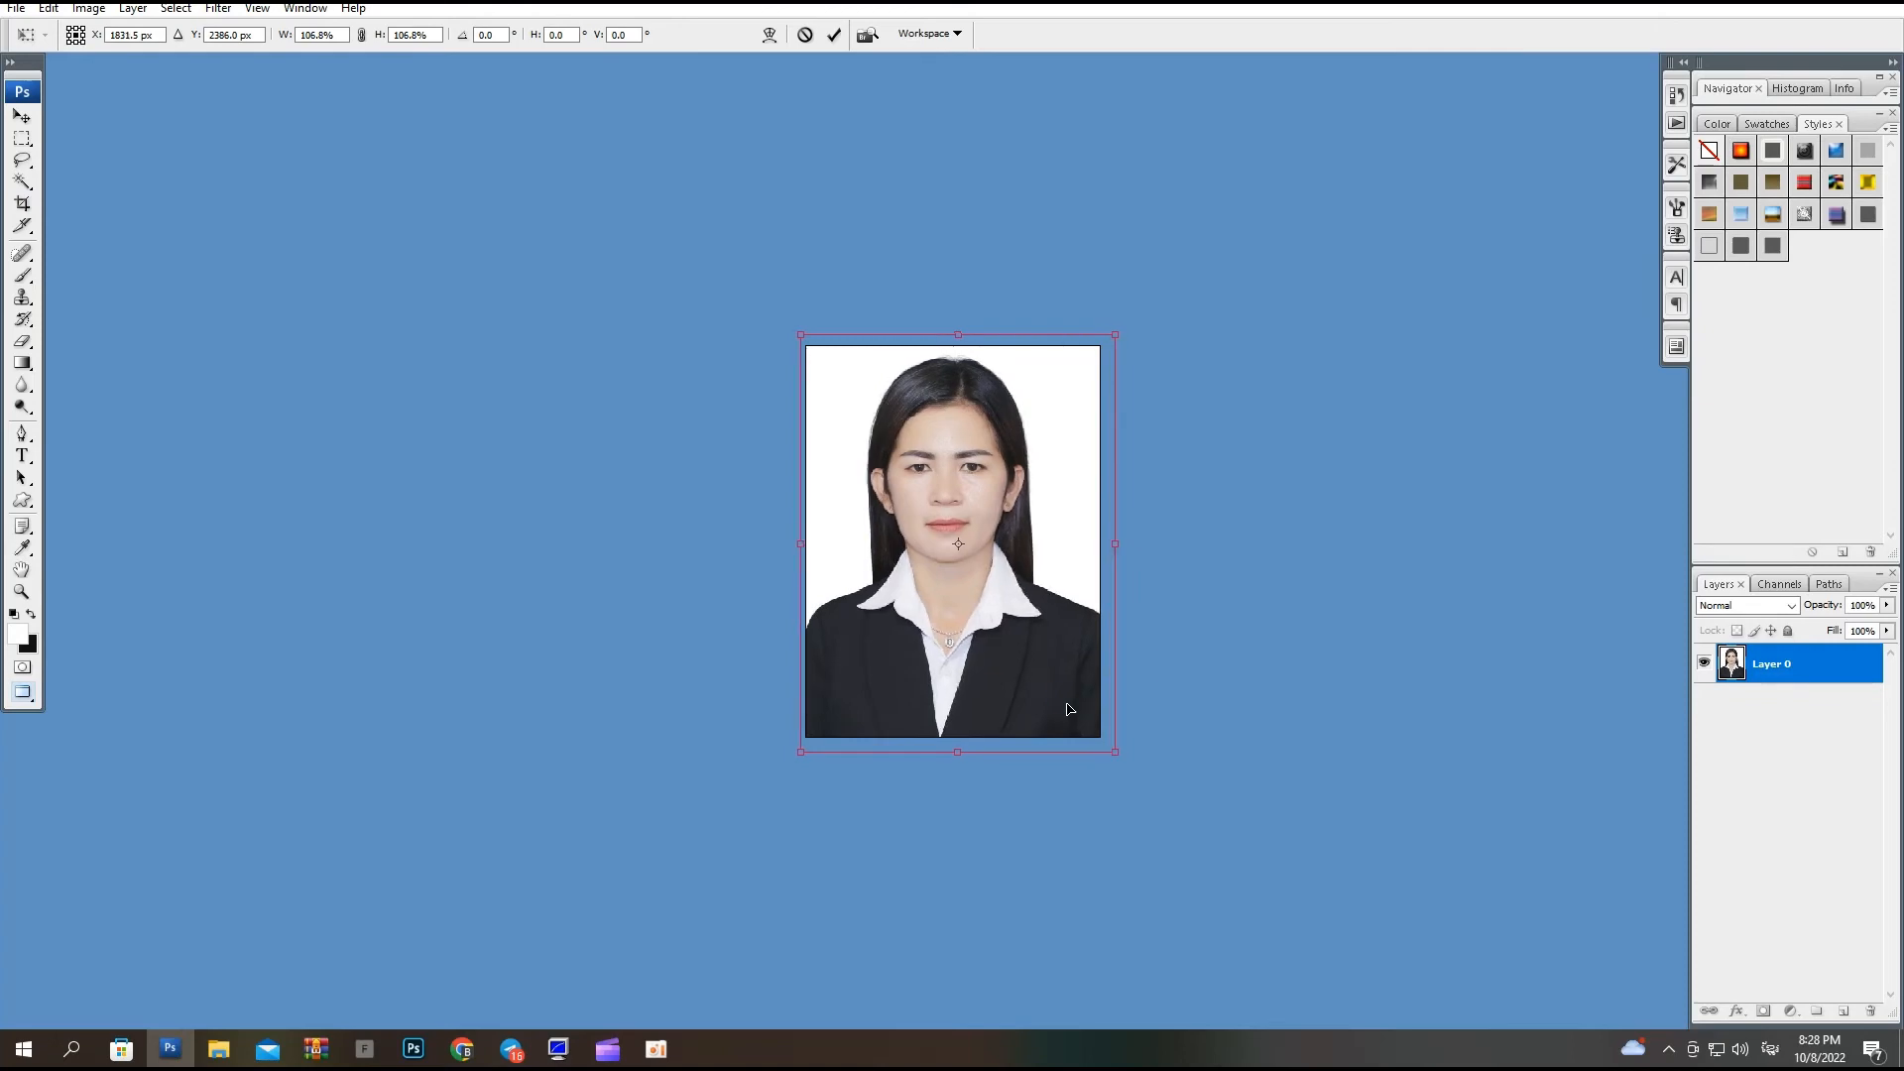
pyautogui.press('Return')
# Use the Liquify filter with brush size 564 to nudge the jaw edge on the subject's right side slightly upward.
pyautogui.press('c')
pyautogui.hotkey('ctrl', 'shift', 'x')
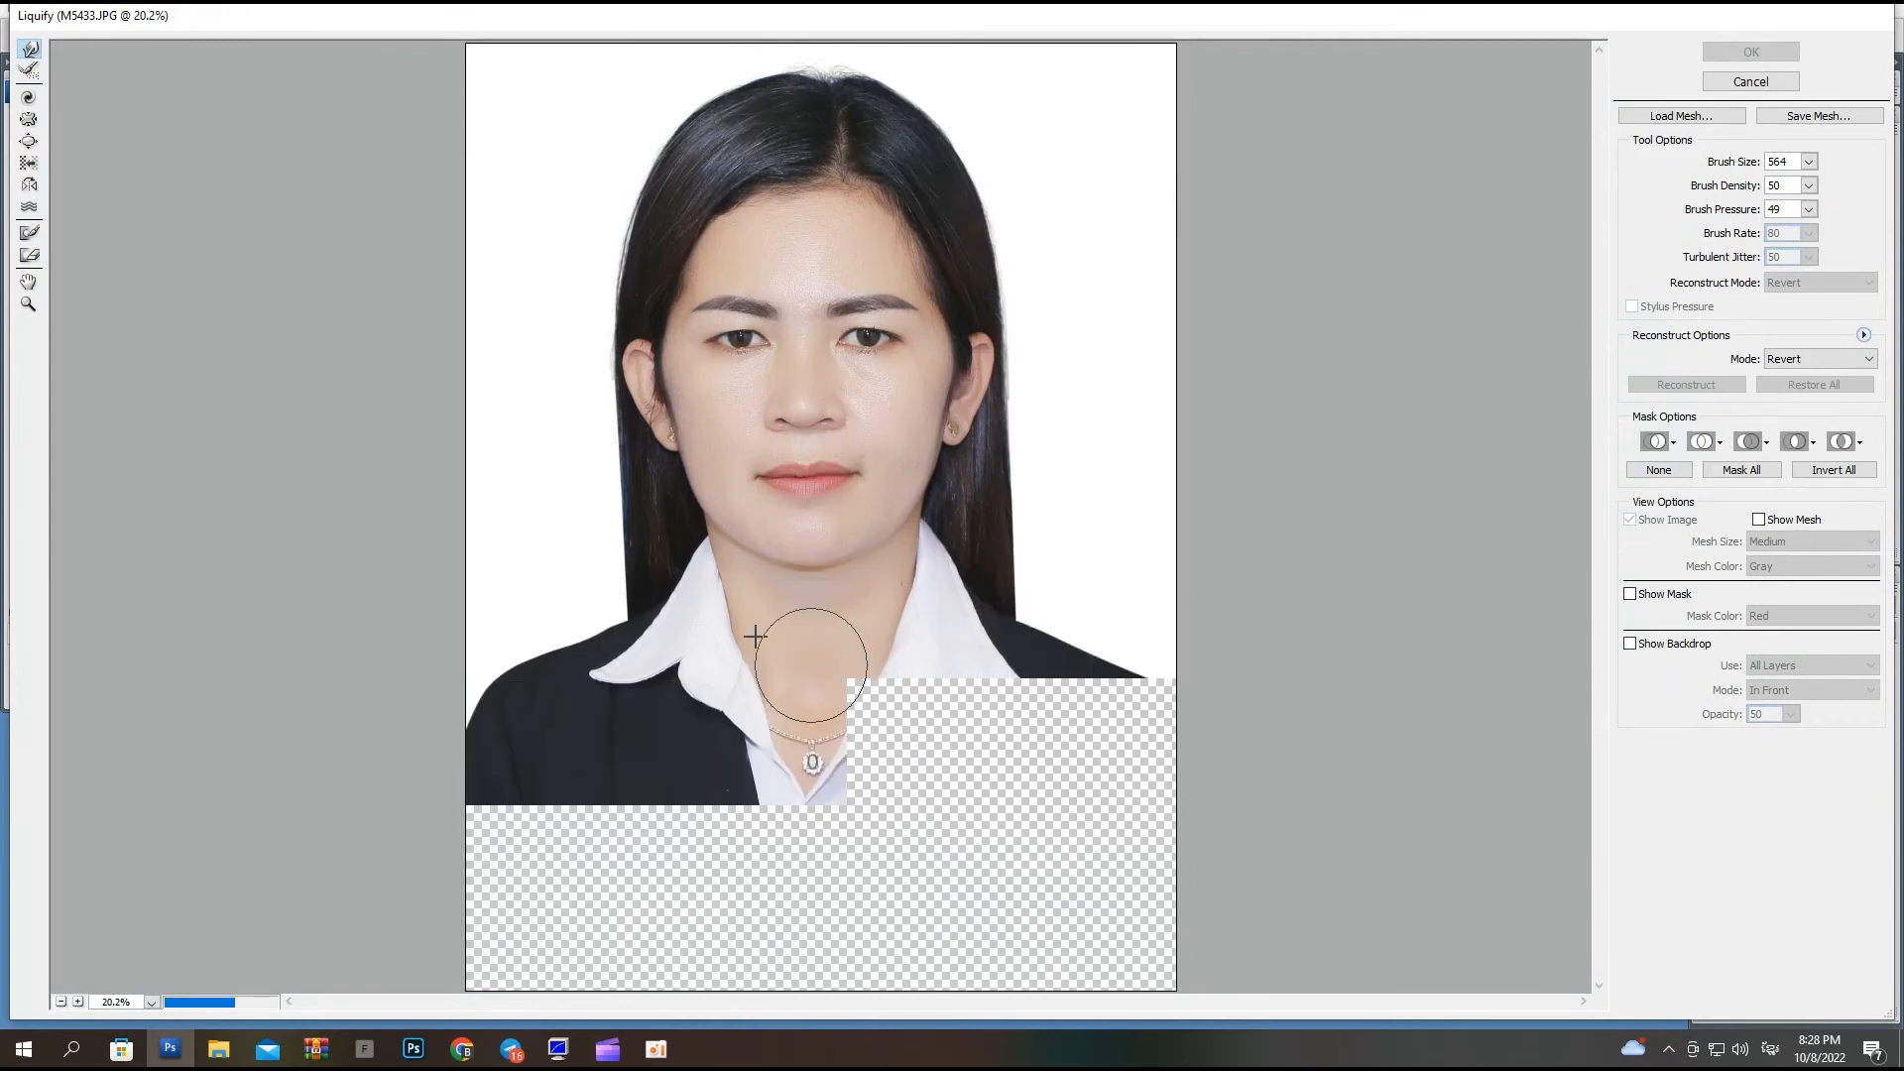
pyautogui.moveTo(691, 511); pyautogui.dragTo(691, 501)
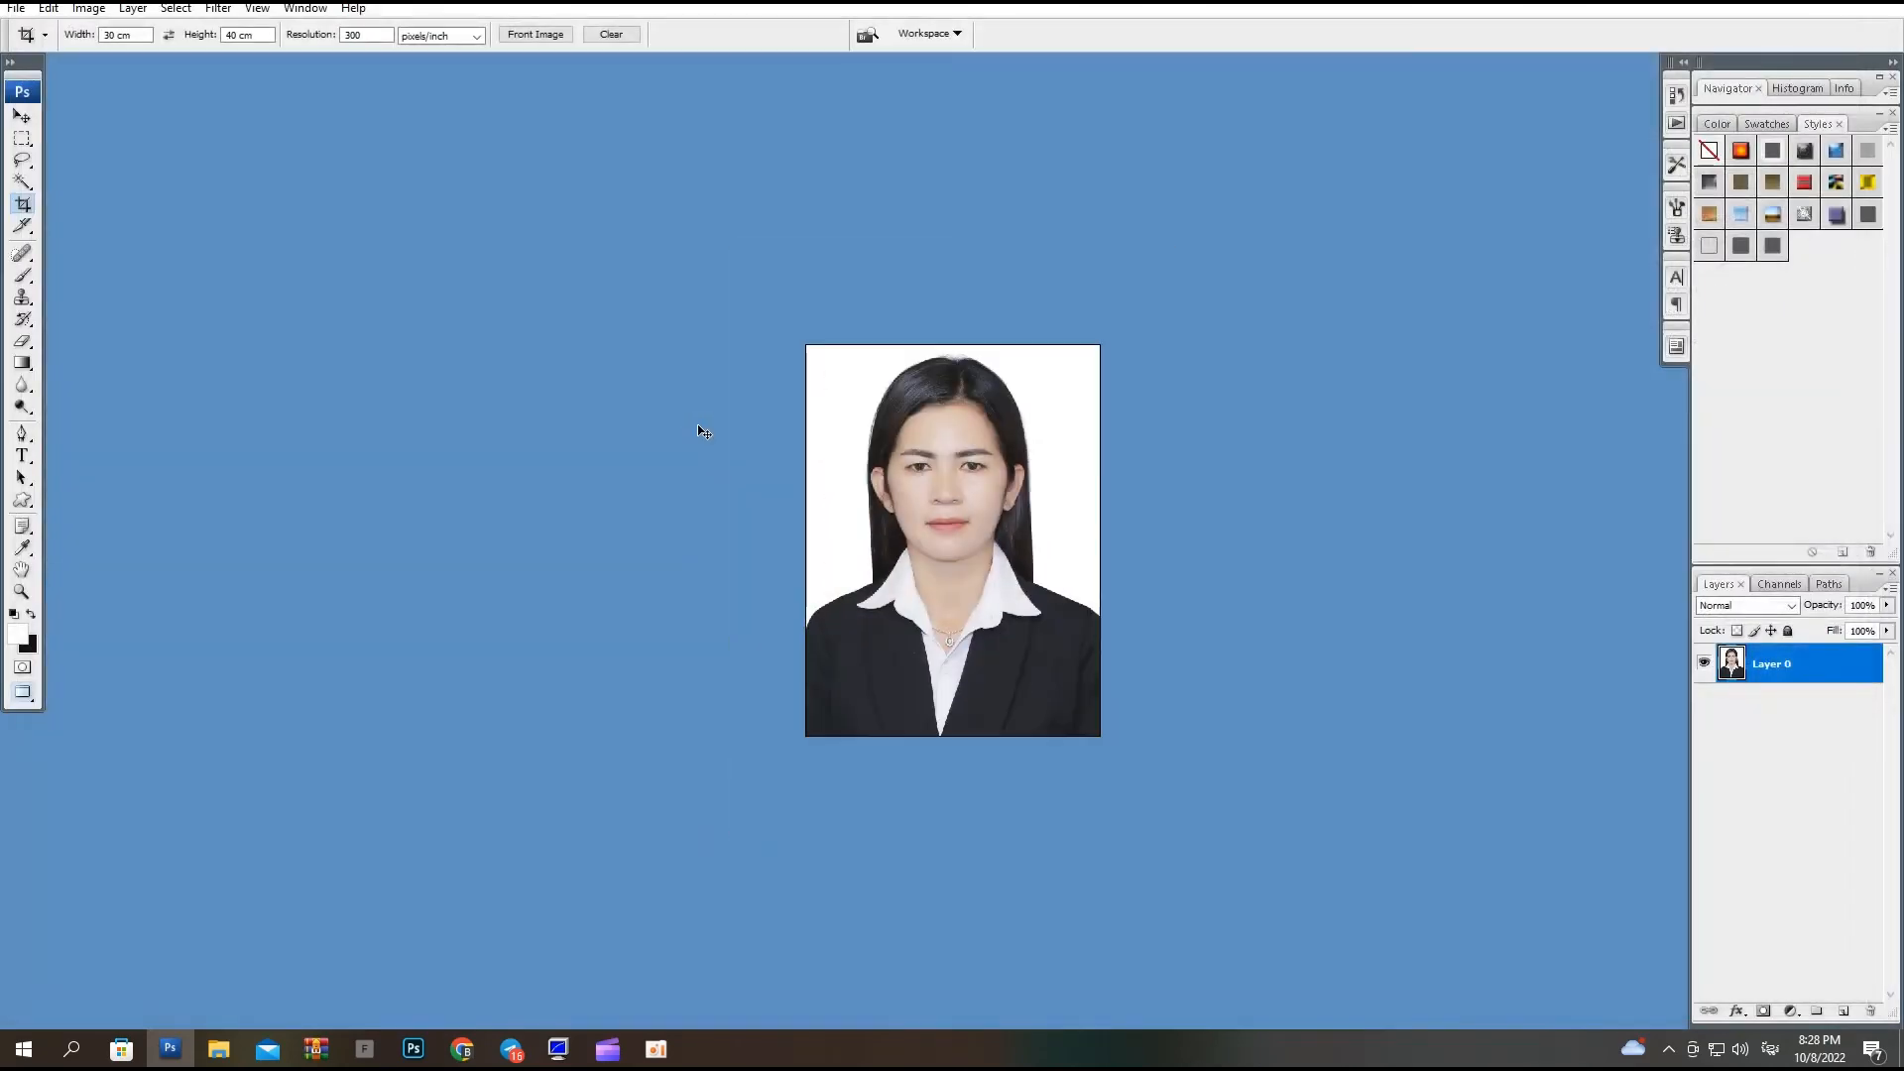
# Smooth the skin with the Portraiture filter using the Smoothing: Medium preset, output to the current layer.
pyautogui.click(217, 9)
pyautogui.click(466, 478)
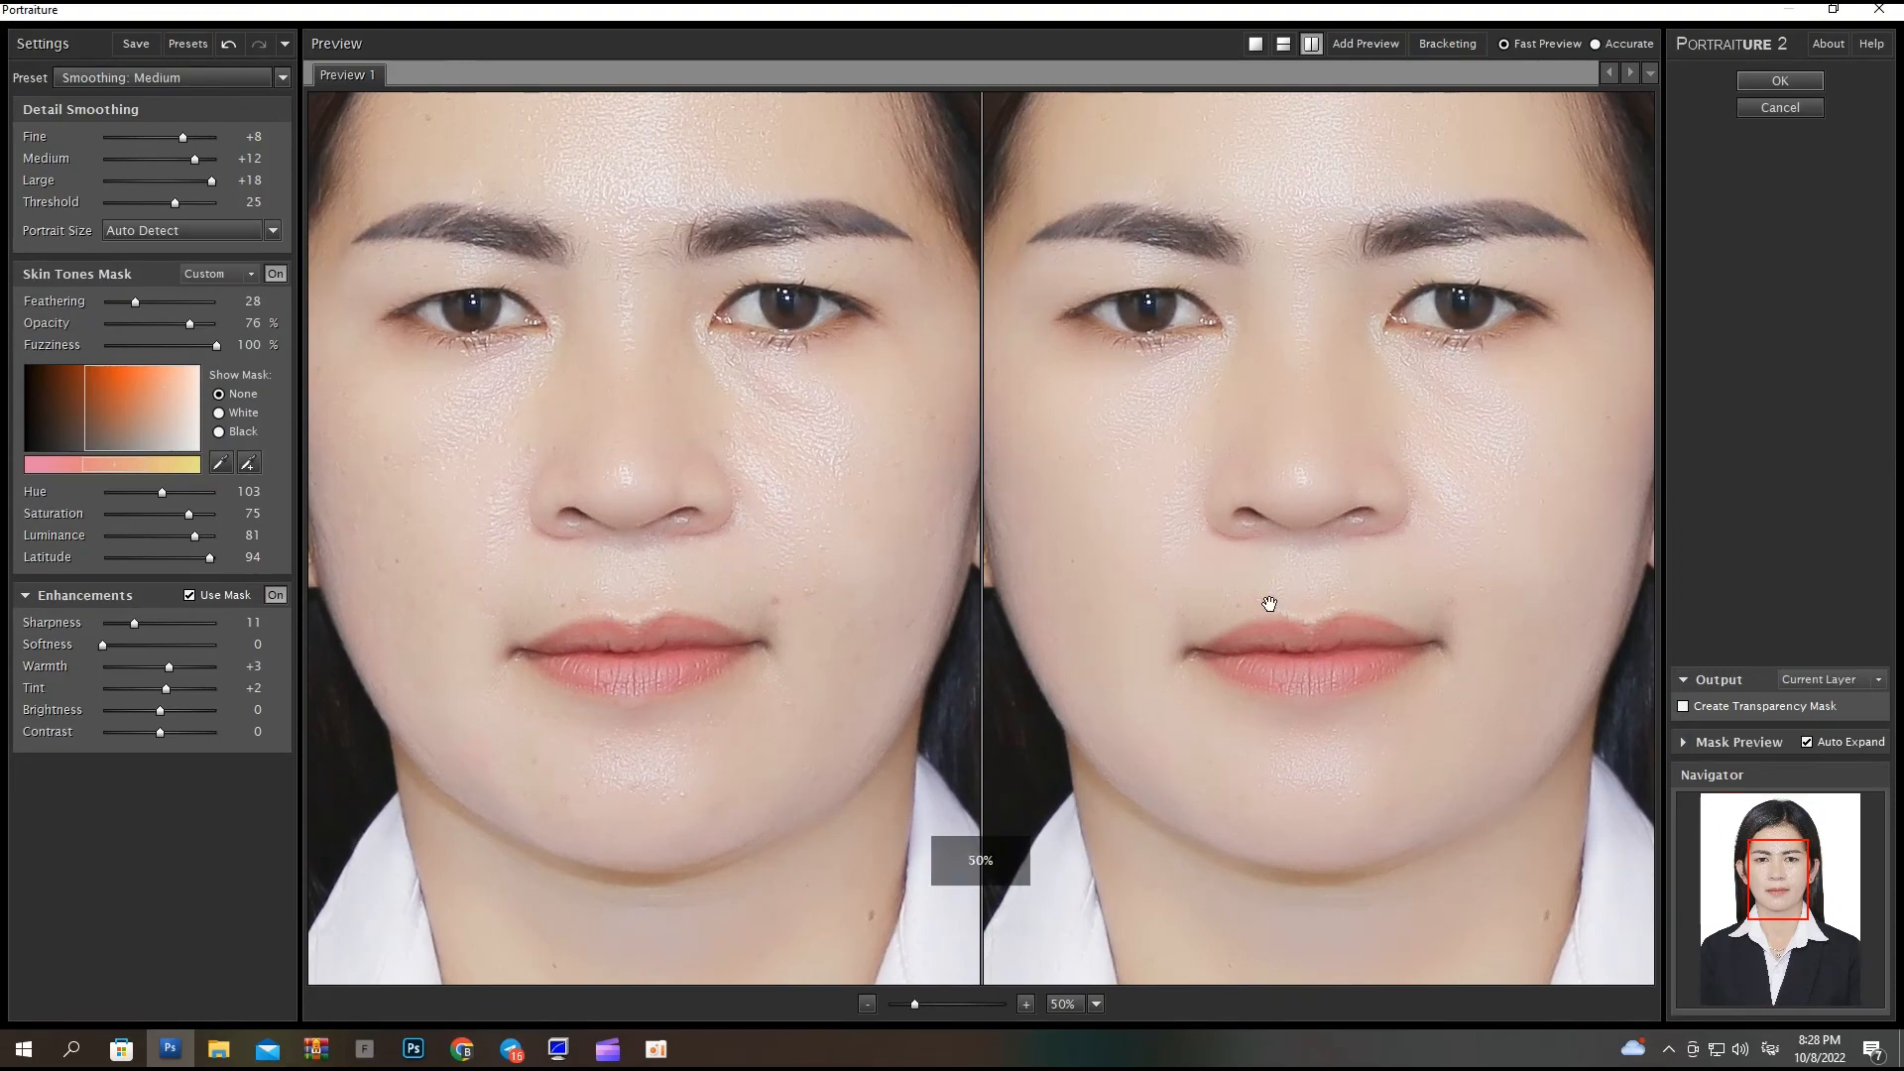
pyautogui.press('Return')
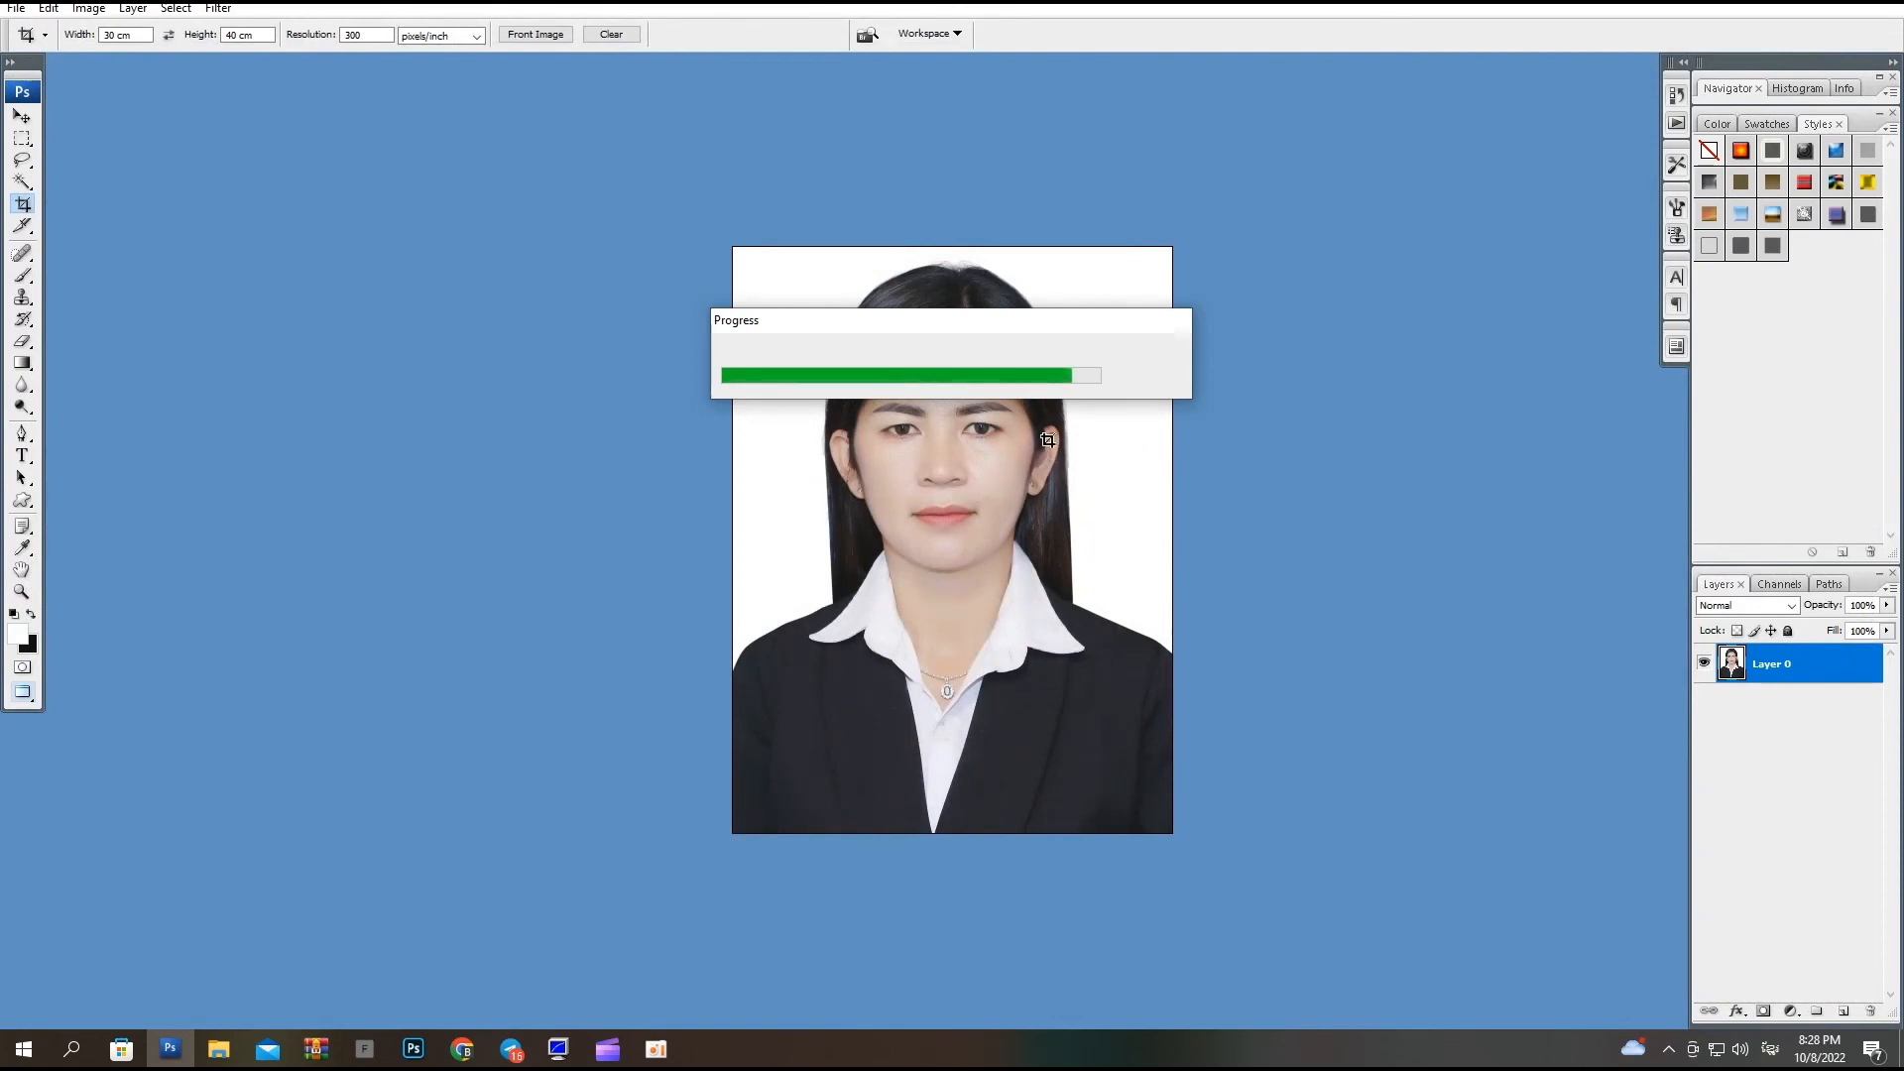
# Select the lips freehand with the Lasso tool and feather the selection by 3 pixels.
pyautogui.scroll(3, 1004, 460)
pyautogui.scroll(-1, 1005, 458)
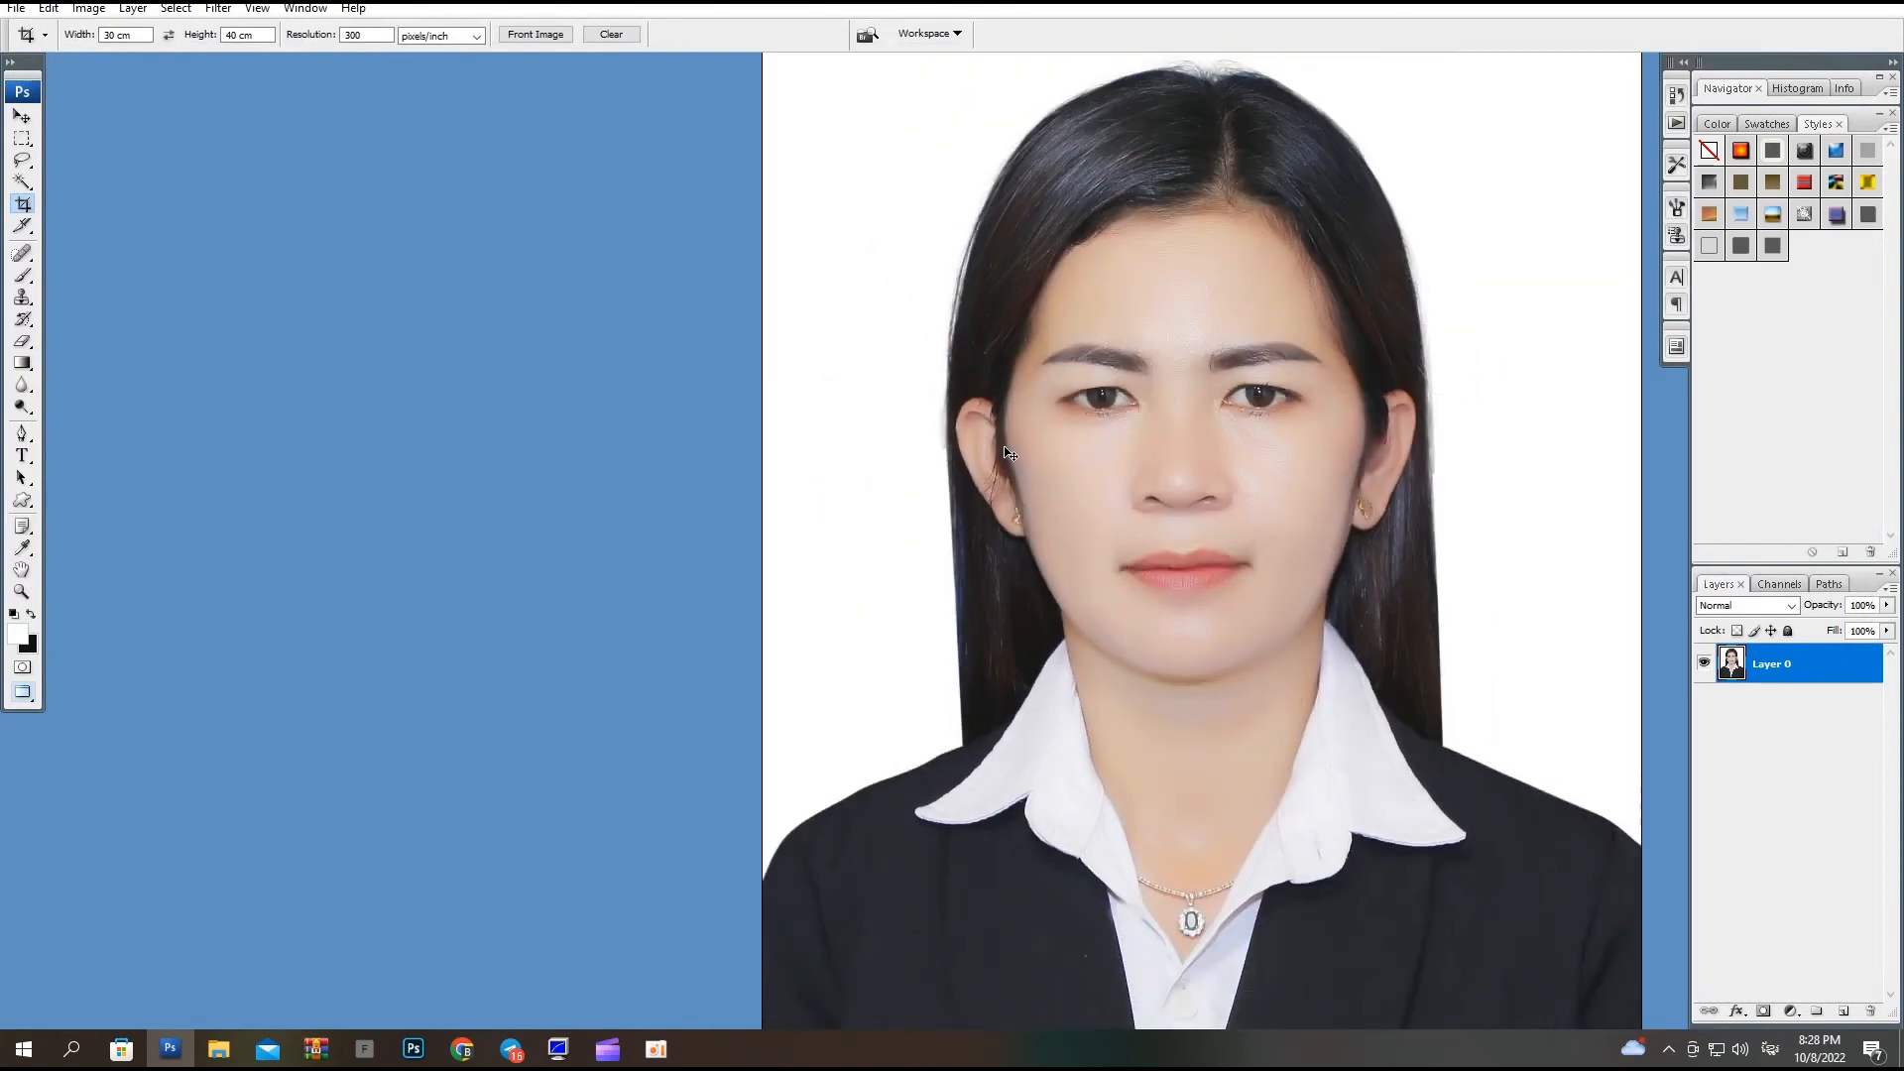
pyautogui.press('o')
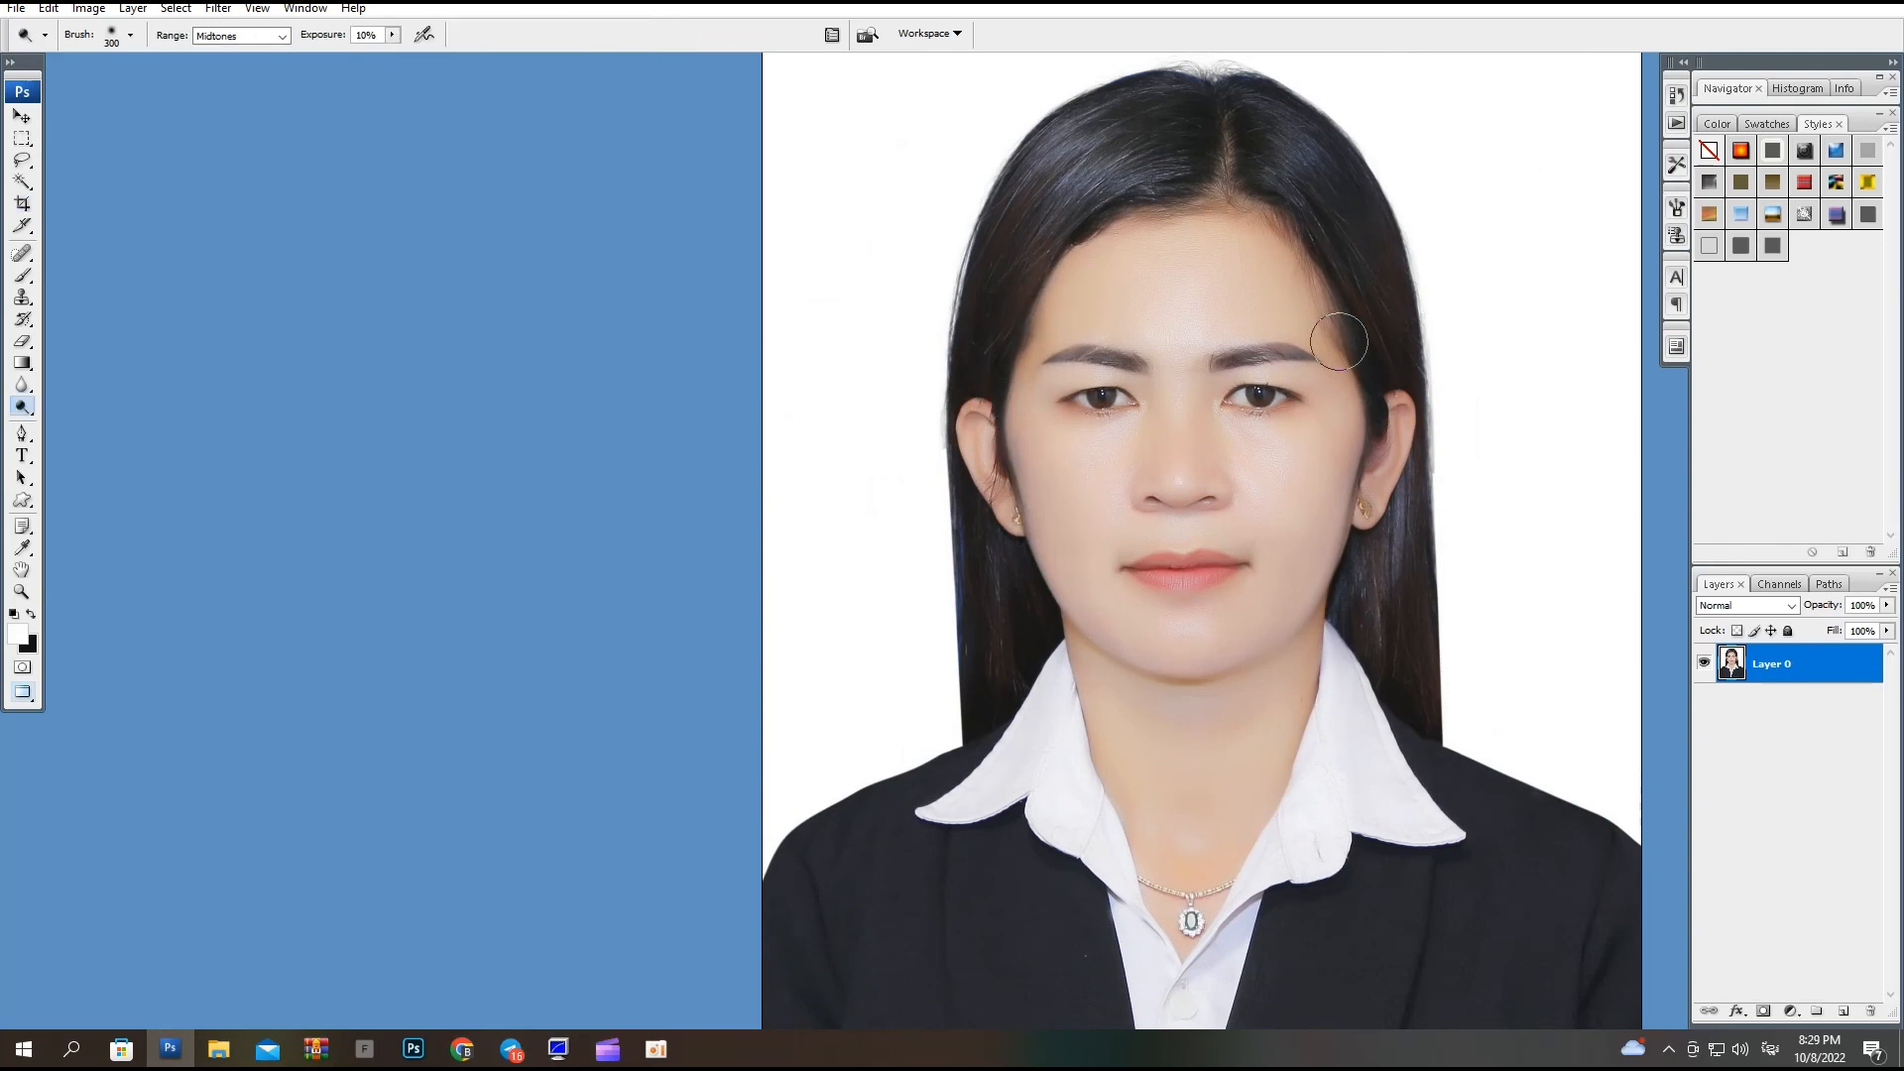
pyautogui.scroll(1, 1196, 531)
pyautogui.press('l')
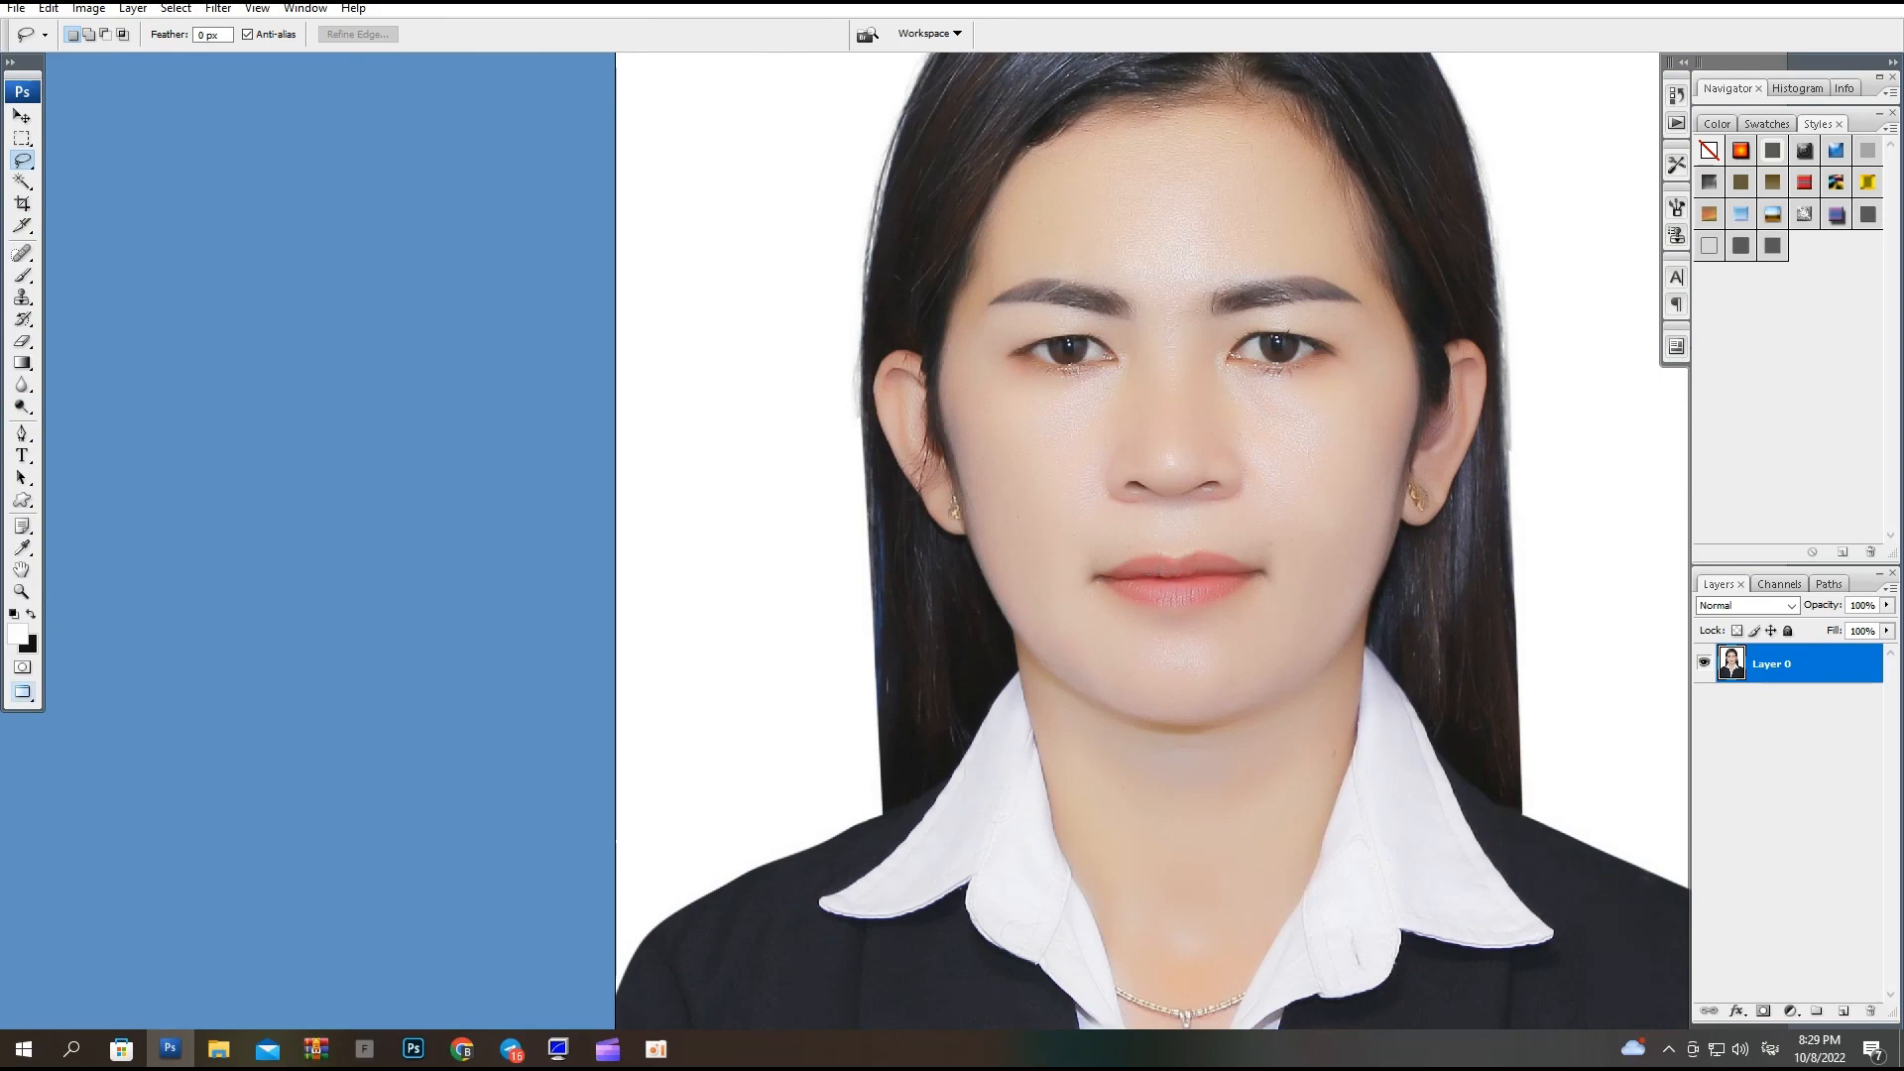
pyautogui.moveTo(1226, 571); pyautogui.dragTo(1222, 575)
pyautogui.hotkey('ctrl', 'alt', 'd')
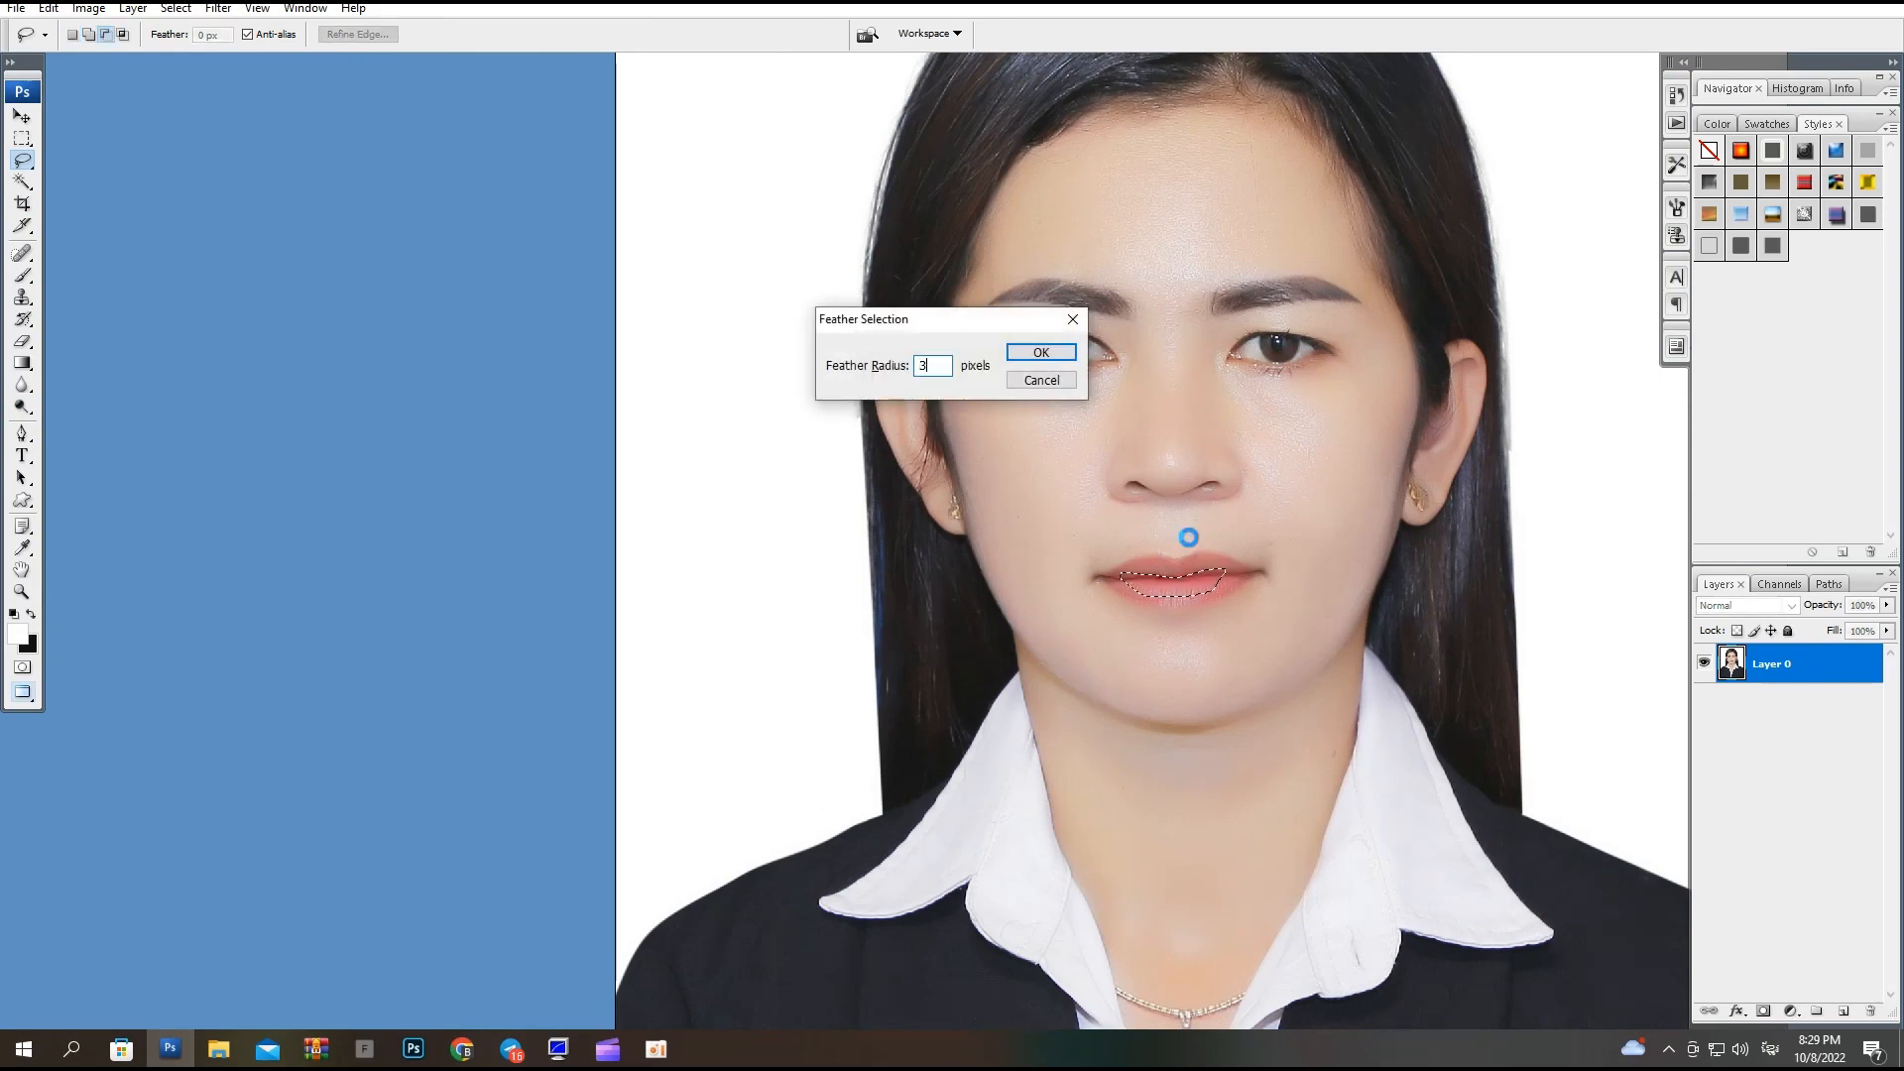
pyautogui.write('10')
pyautogui.press('Return')
# Redden the selected lips with Color Balance on the midtones, red +28 and magenta -22, and deselect them.
pyautogui.hotkey('ctrl', 'b')
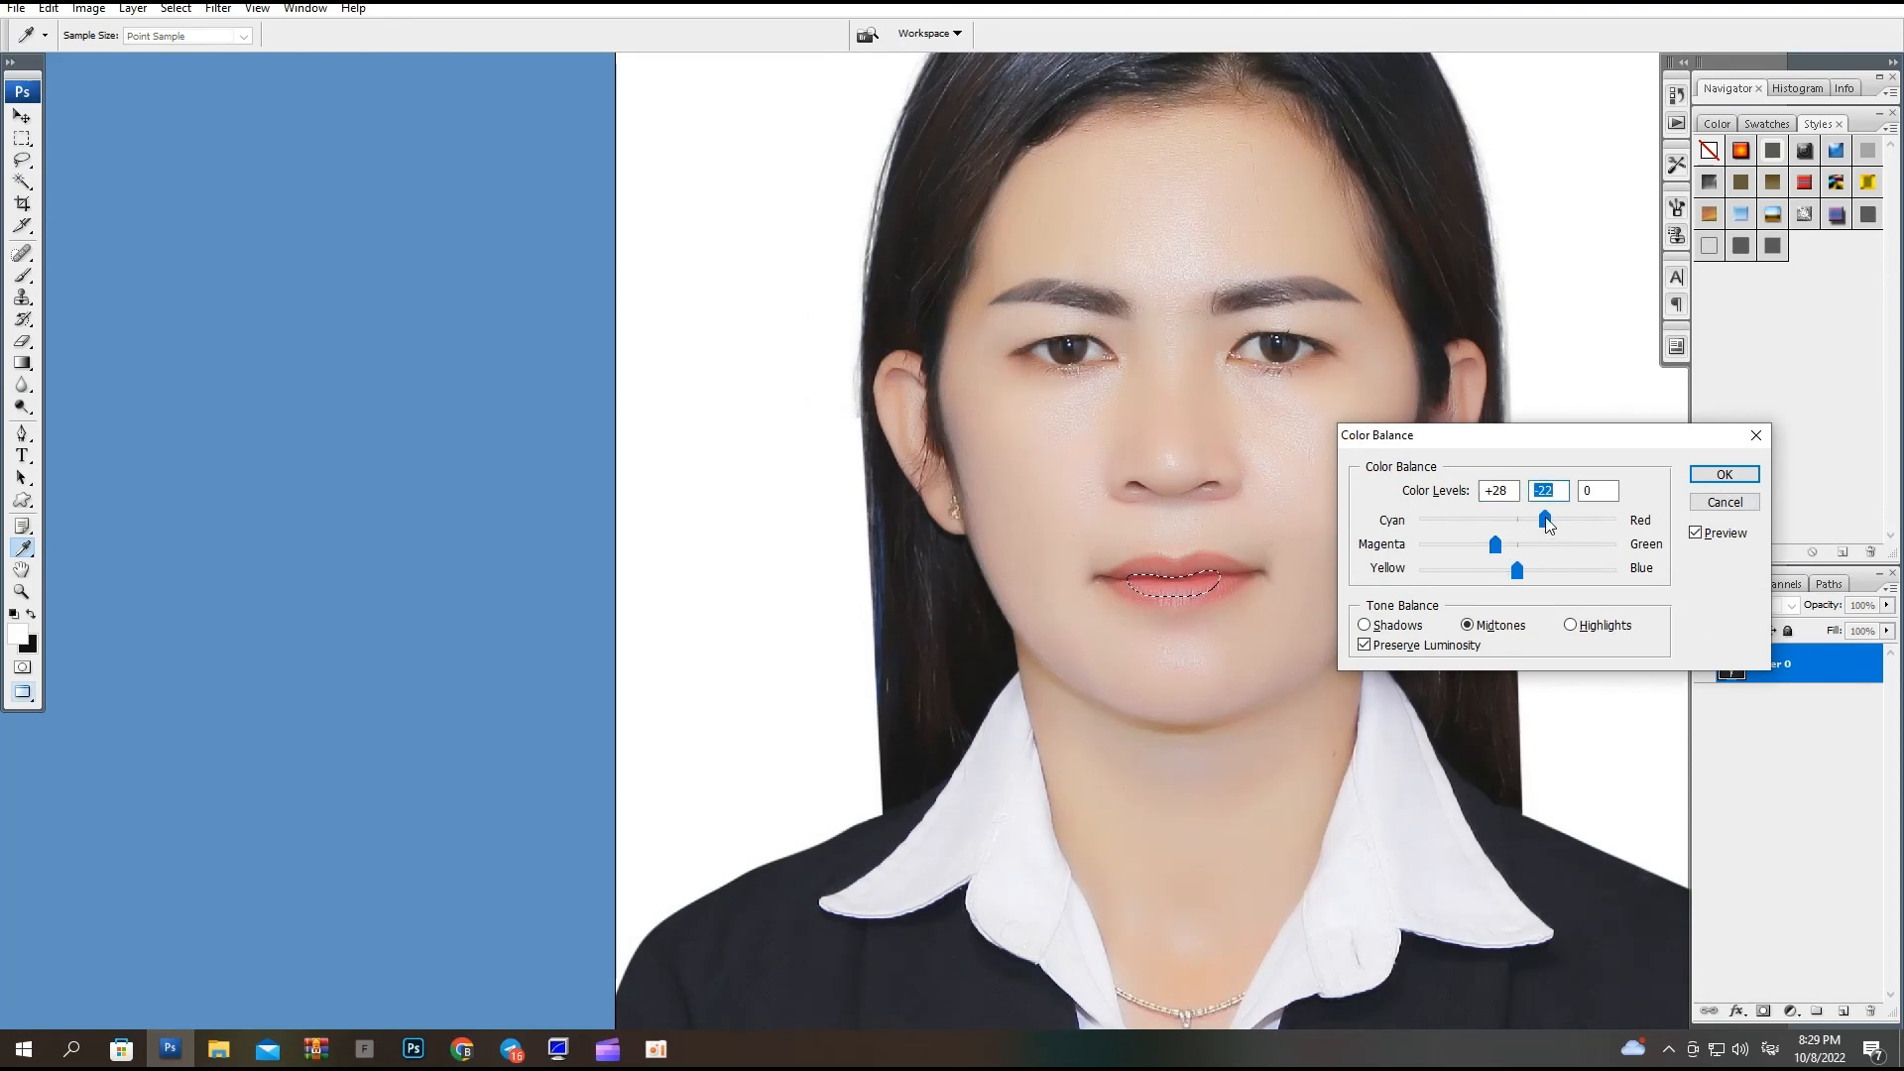
pyautogui.press('Return')
pyautogui.hotkey('ctrl', 'd')
pyautogui.hotkey('ctrl', '0')
pyautogui.hotkey('ctrl', '+')
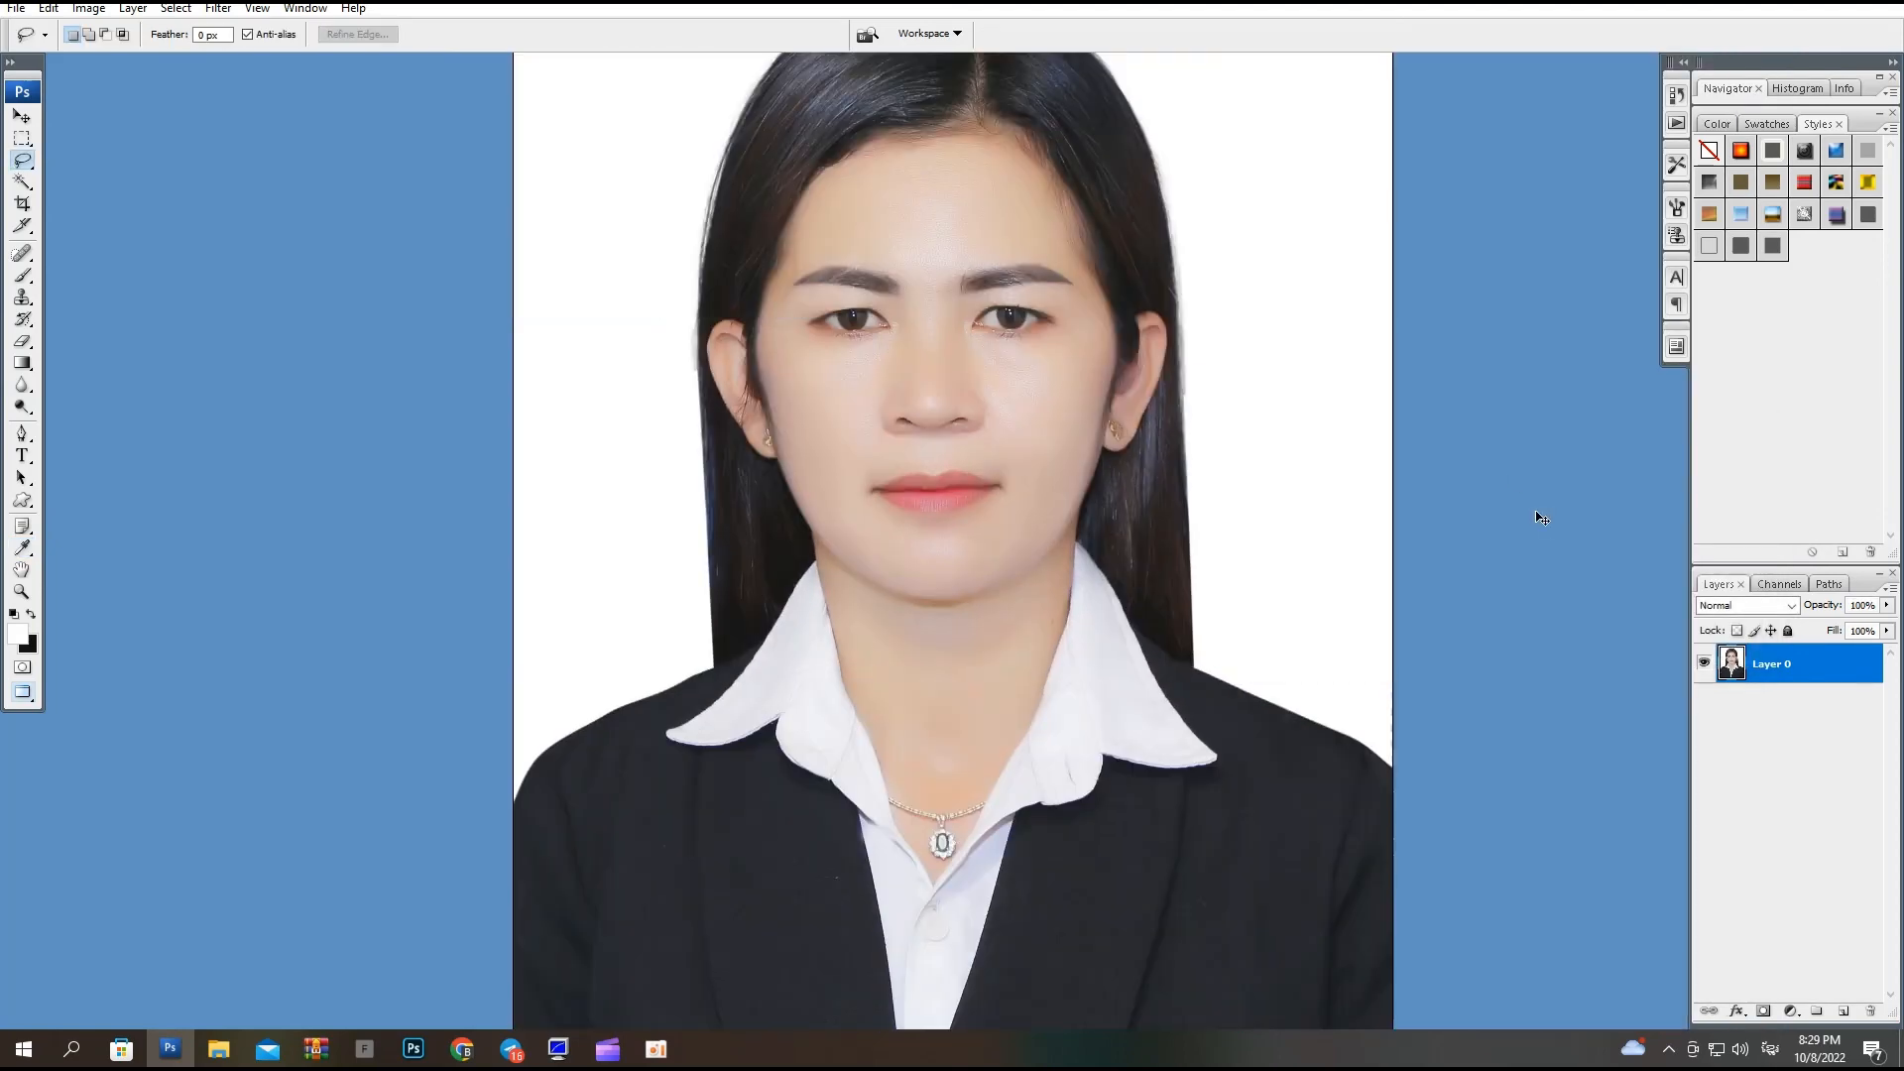
# Save the retouched portrait with Save As, accepting the offered settings.
pyautogui.hotkey('ctrl', '-')
pyautogui.hotkey('ctrl', 'shift', 's')
pyautogui.press('Return')
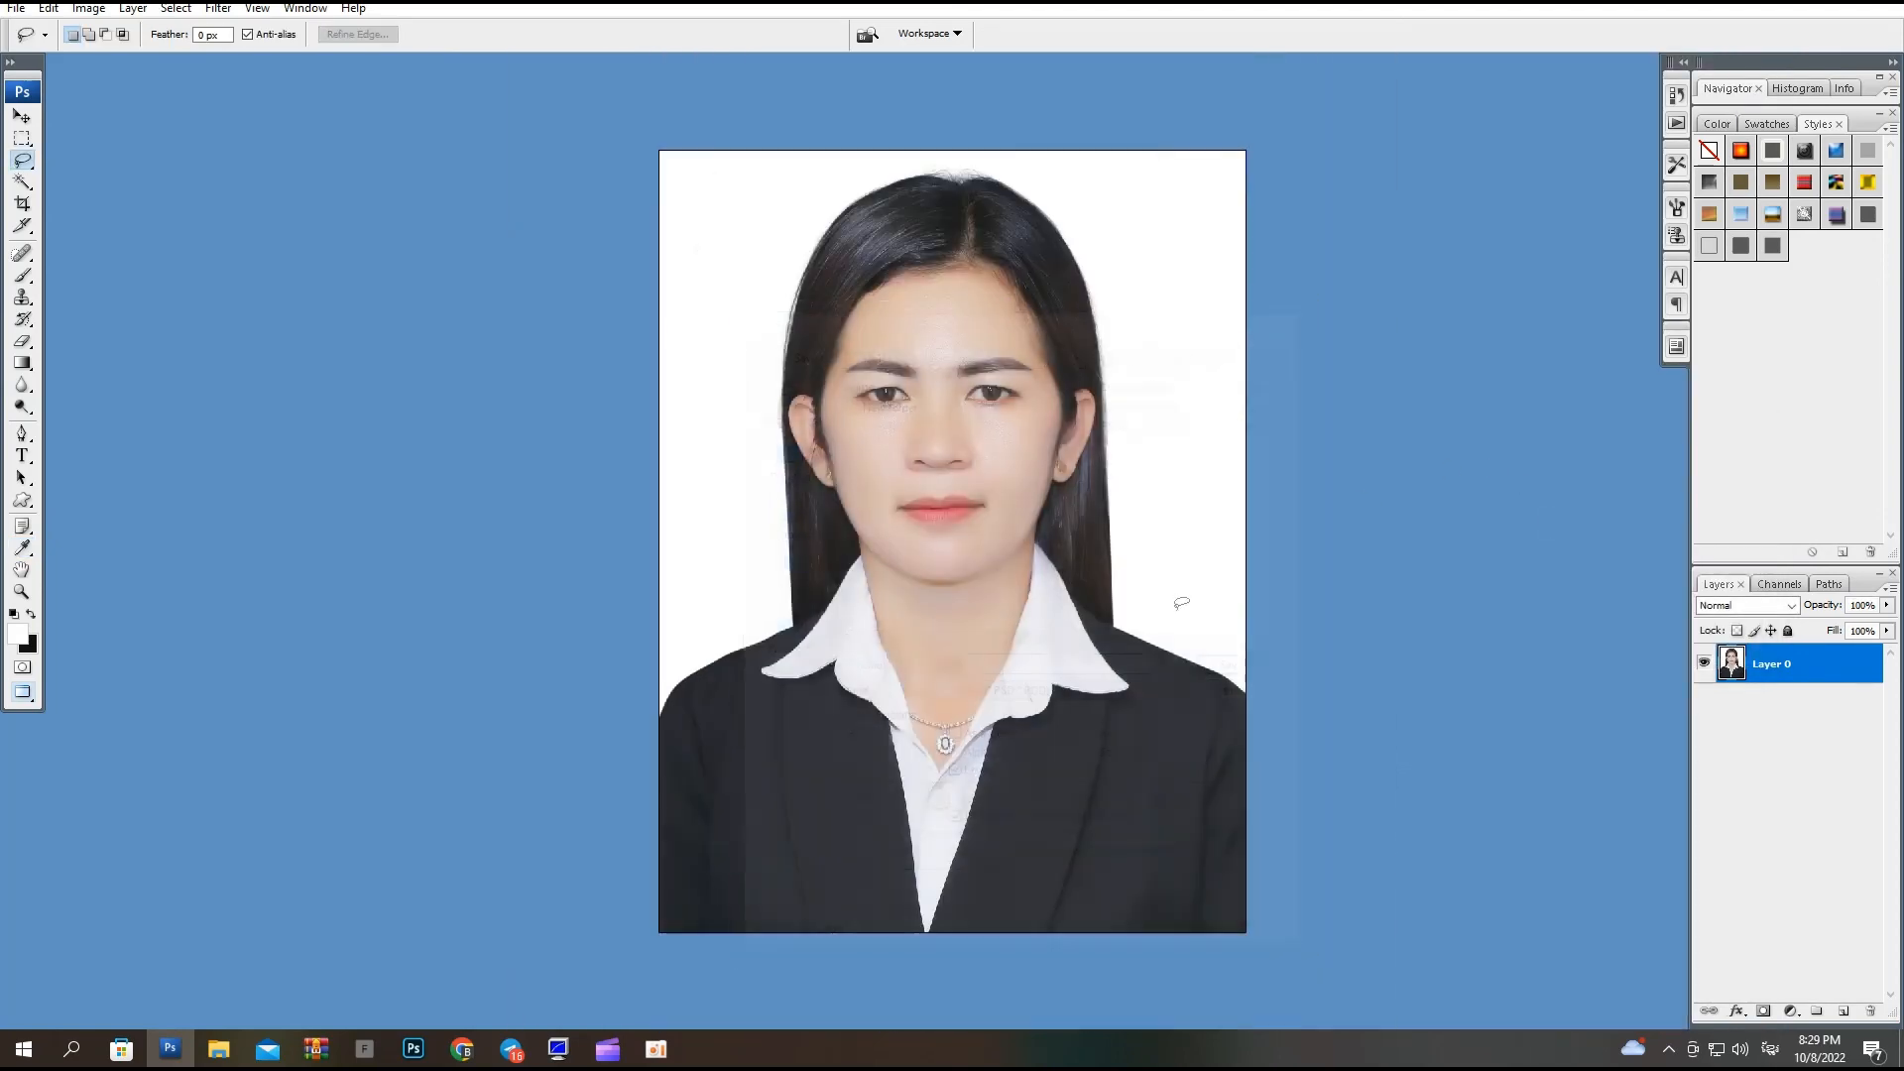
pyautogui.hotkey('ctrl', '+')
pyautogui.hotkey('ctrl', '+')
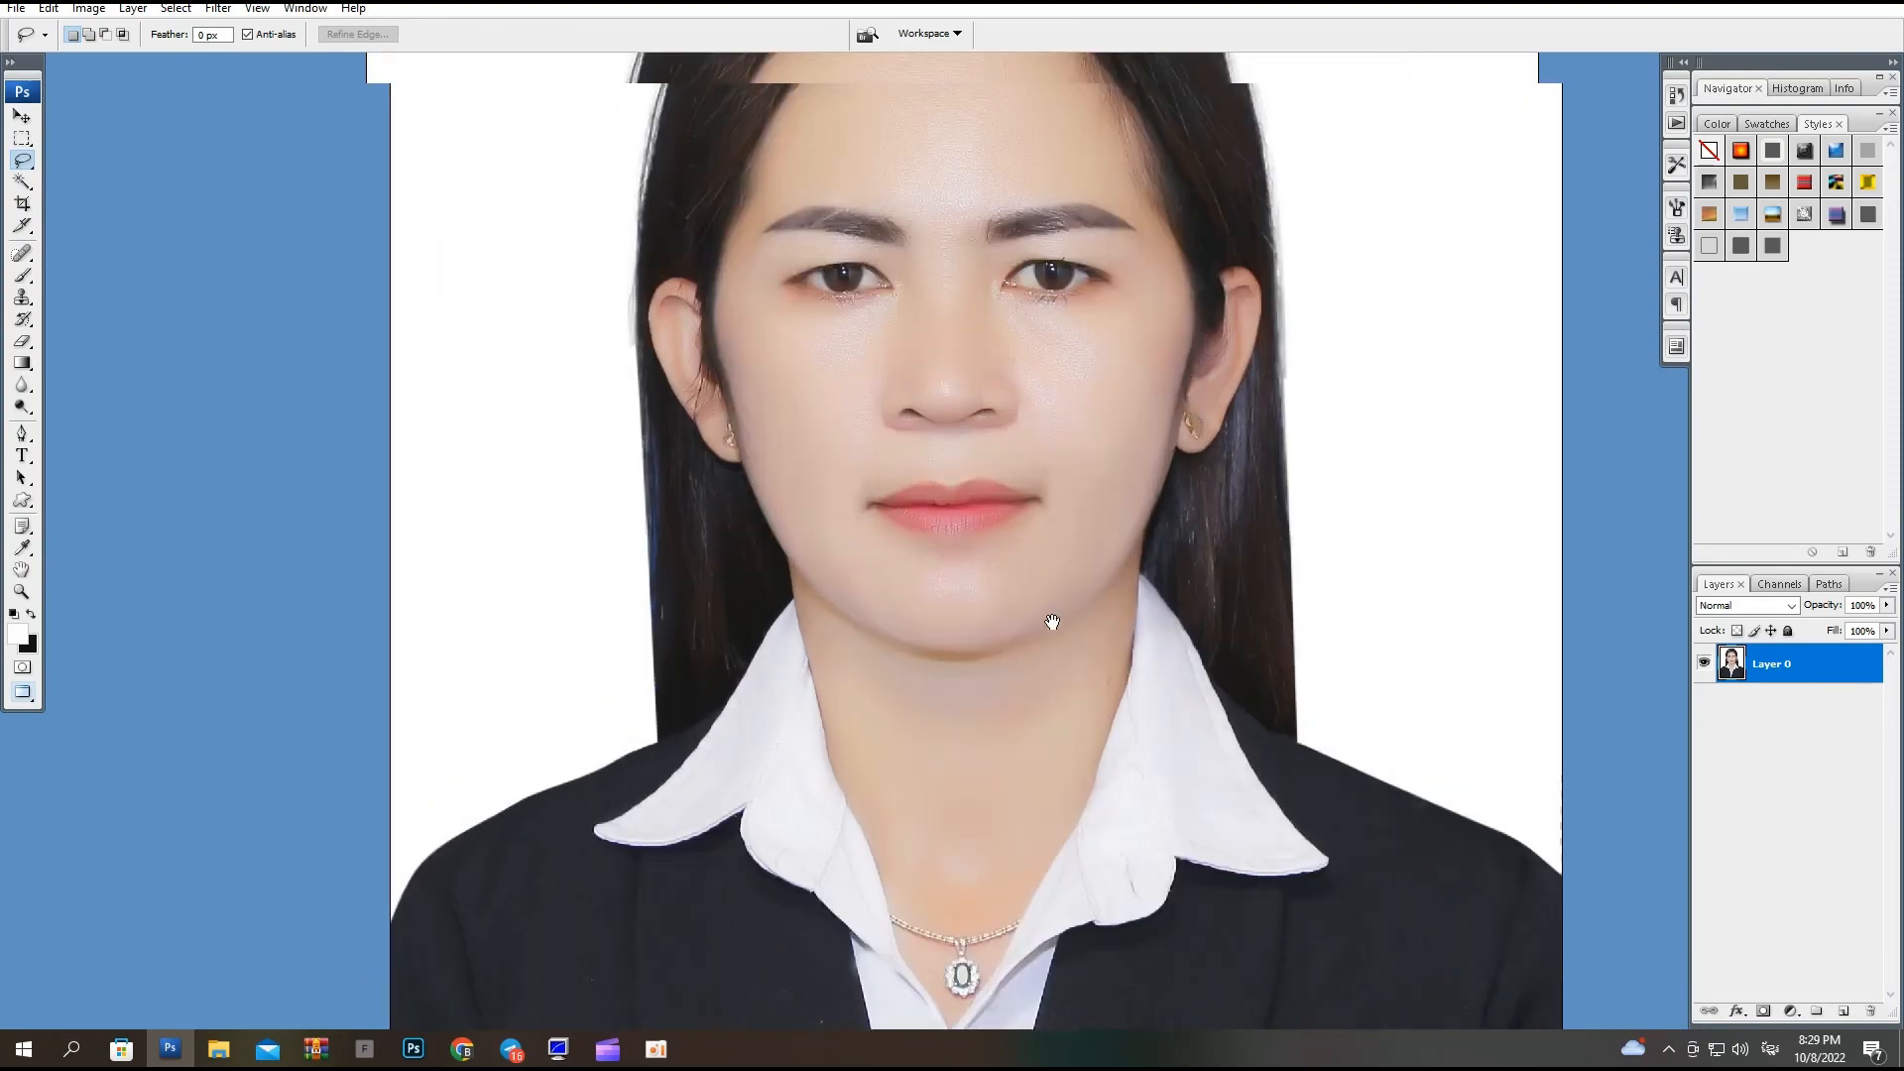